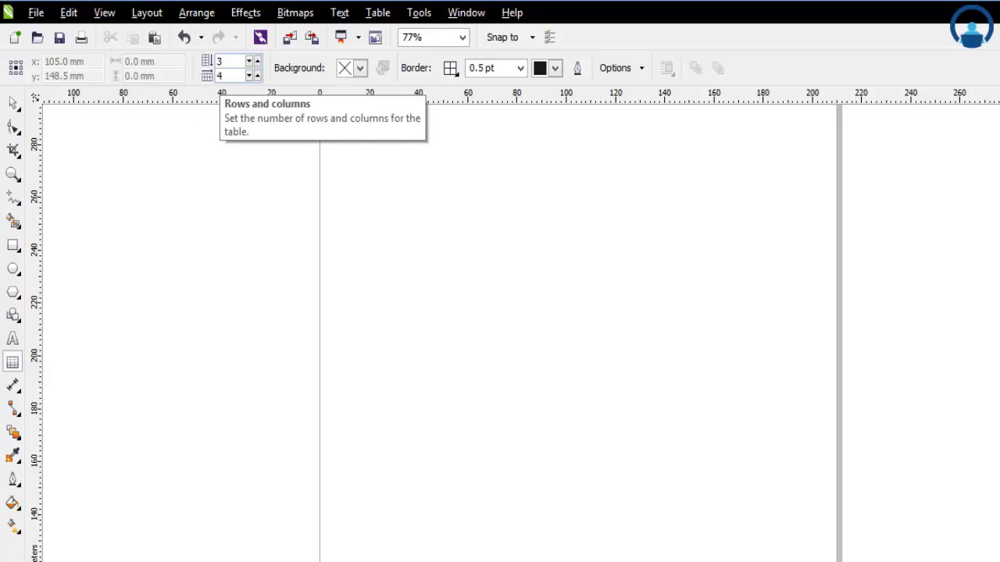
Draw a table with 3 rows and 4 columns, about 151 mm wide and 120 mm high, and delete it.
left_click_drag(354, 146, 726, 462)
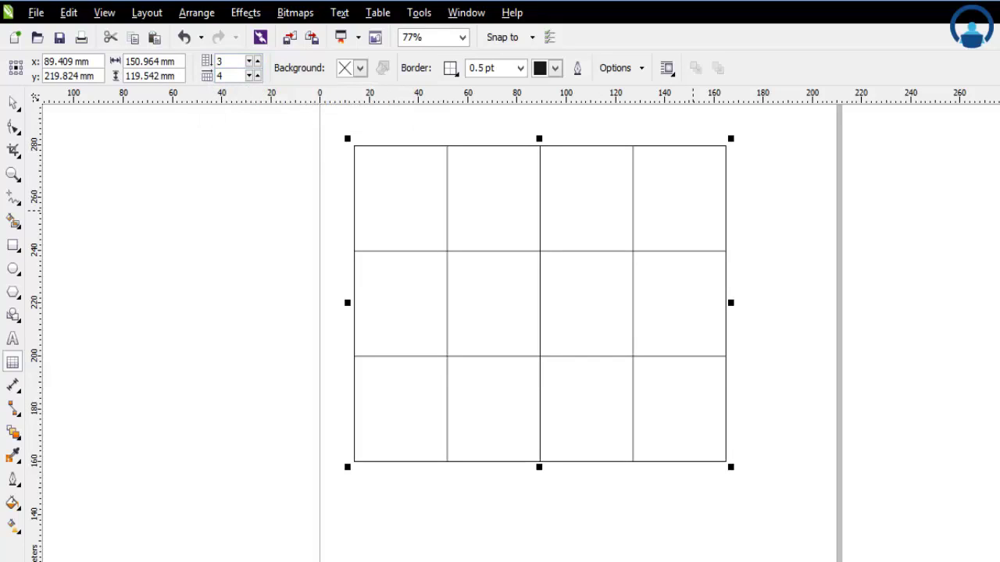
left_click(13, 102)
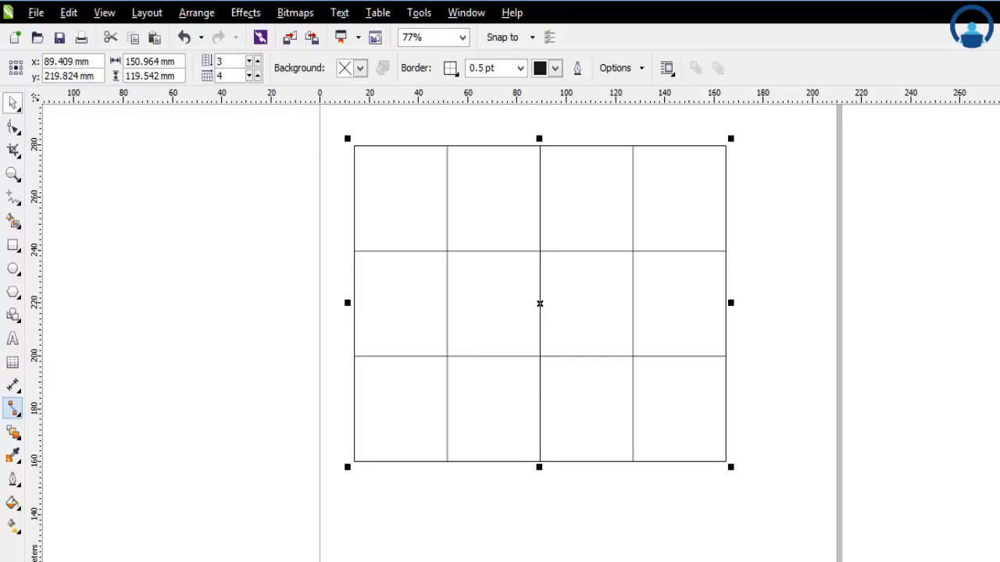
left_click(447, 305)
key("Delete")
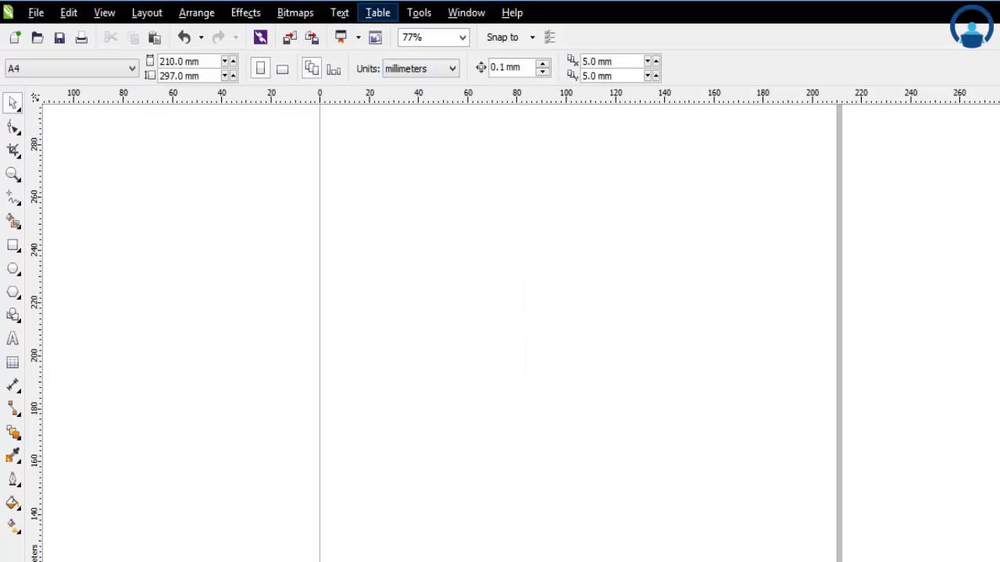
left_click(377, 12)
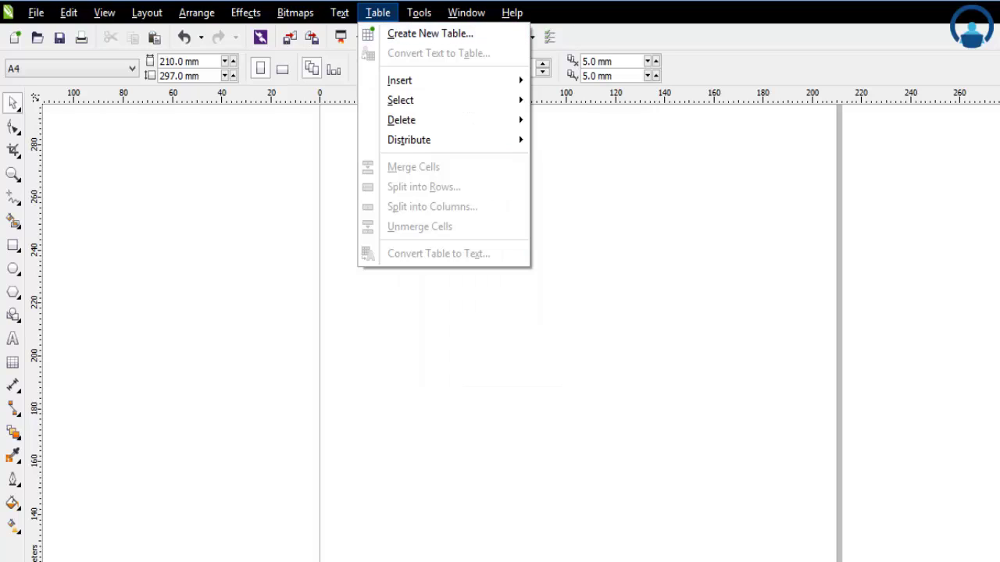
mouse_move(196, 12)
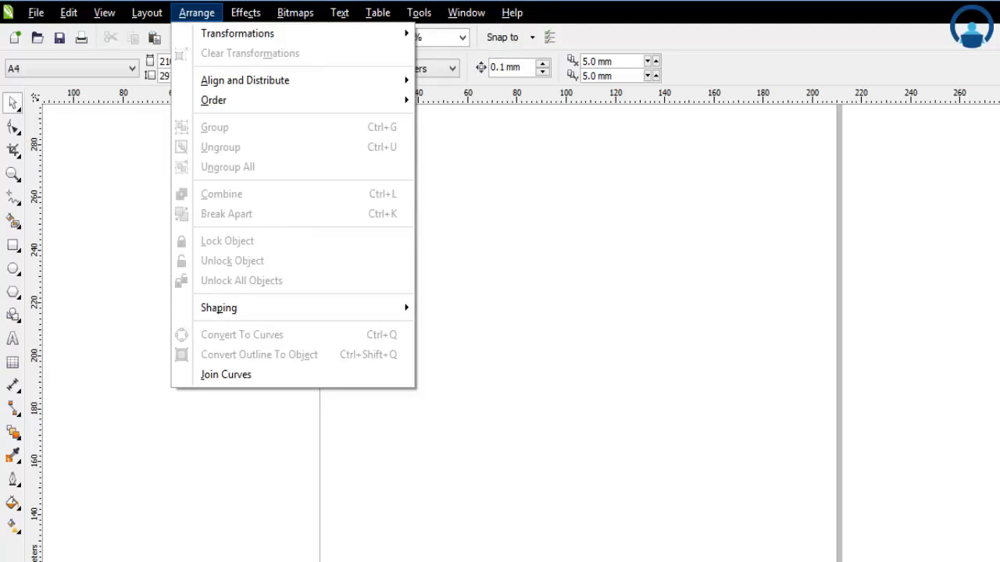
mouse_move(377, 13)
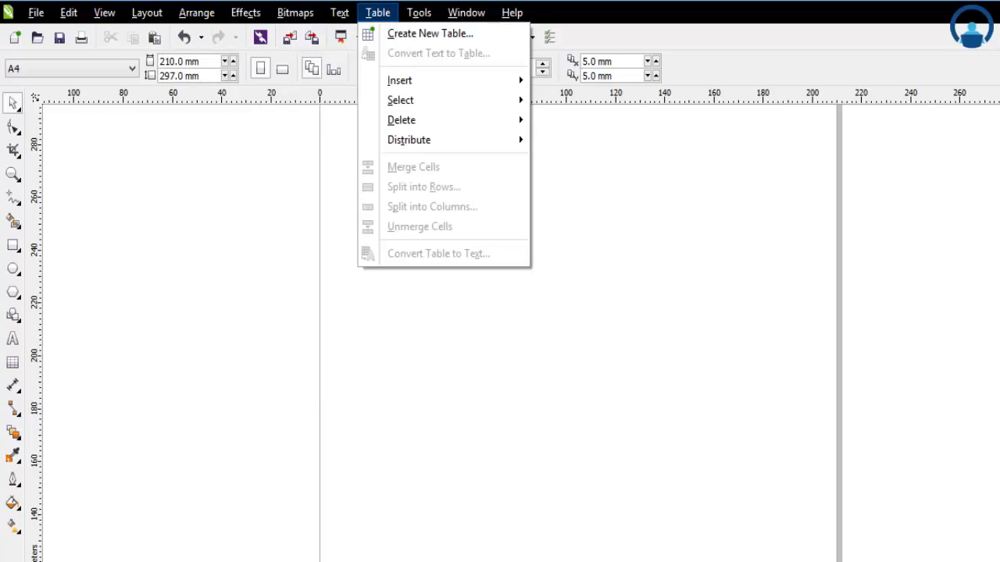
mouse_move(444, 80)
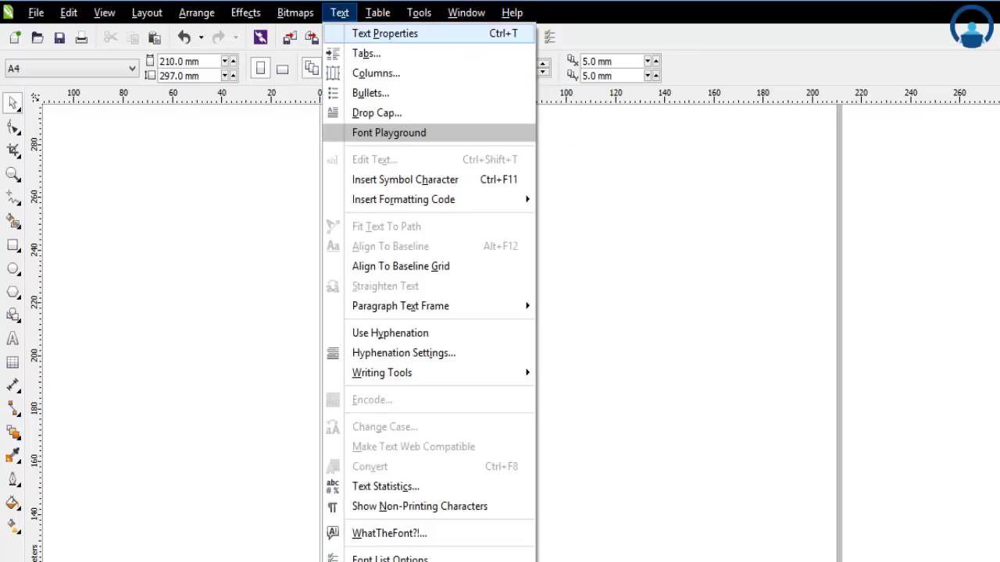
Start a new table through its creation dialog and set it to 5 rows and 10 columns.
left_click(377, 12)
left_click(378, 12)
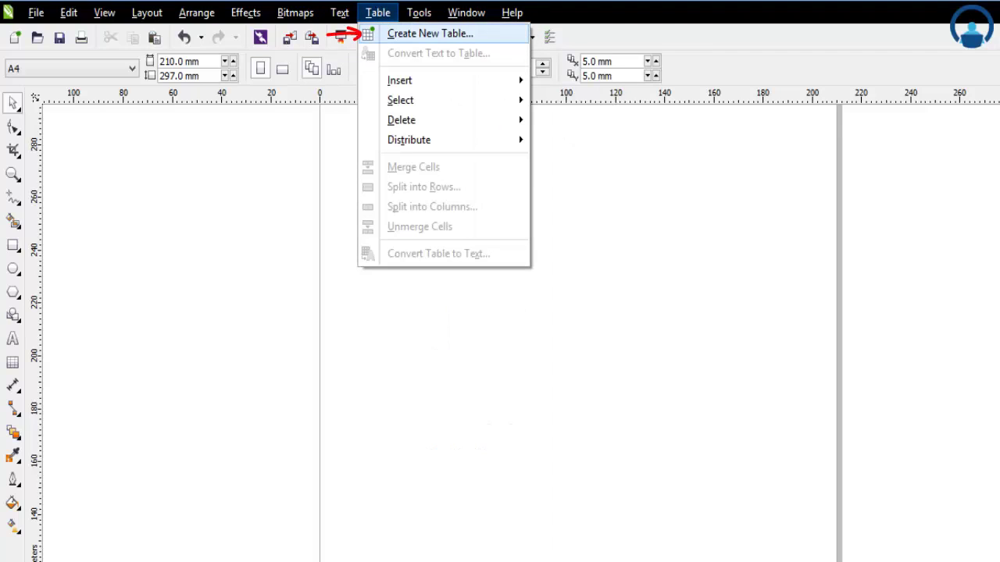
left_click(430, 33)
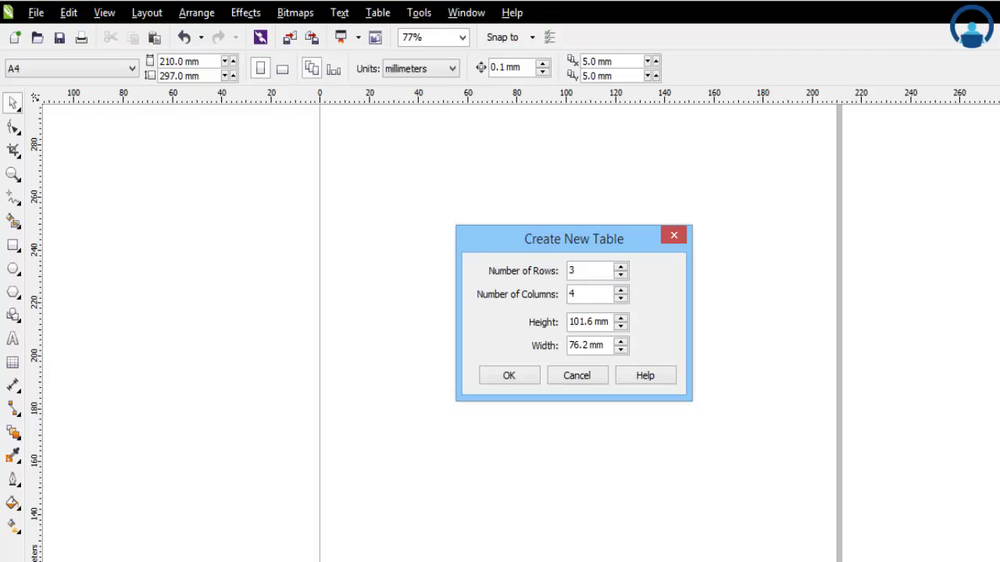
left_click(621, 271)
type("5")
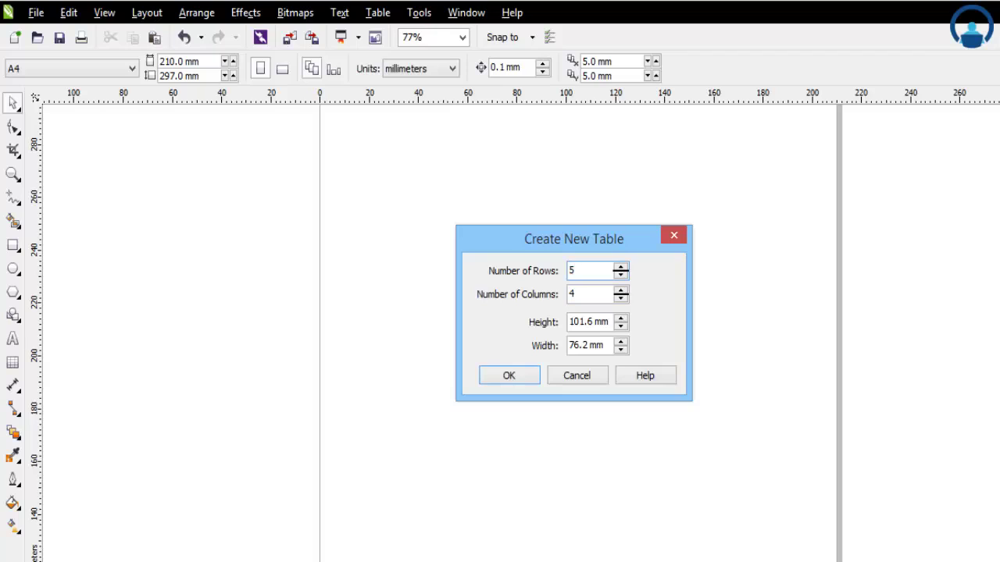
left_click(619, 294)
type("10")
Set the new table's height to 100 mm and width to 50 mm, and create it.
left_click(620, 321)
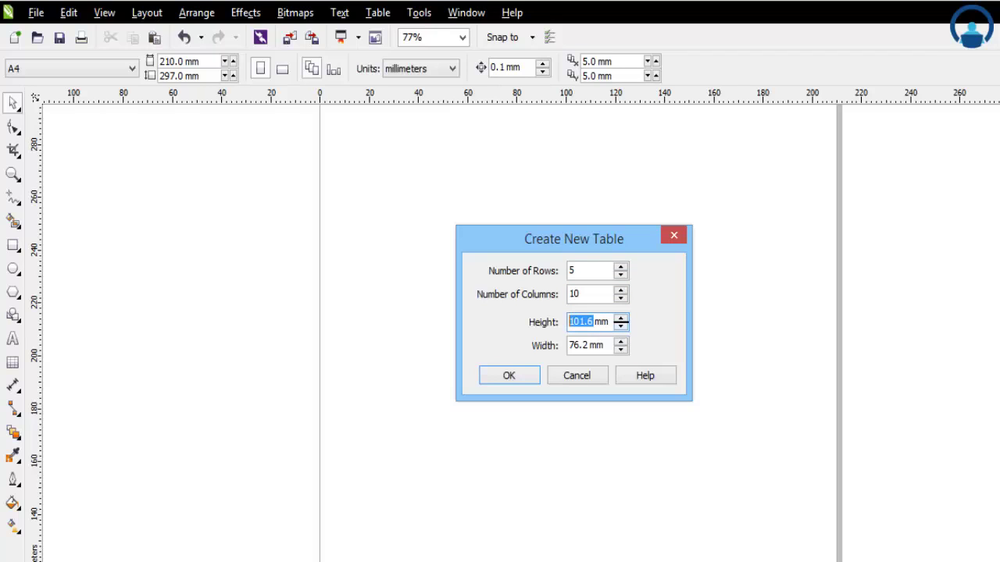
type("100")
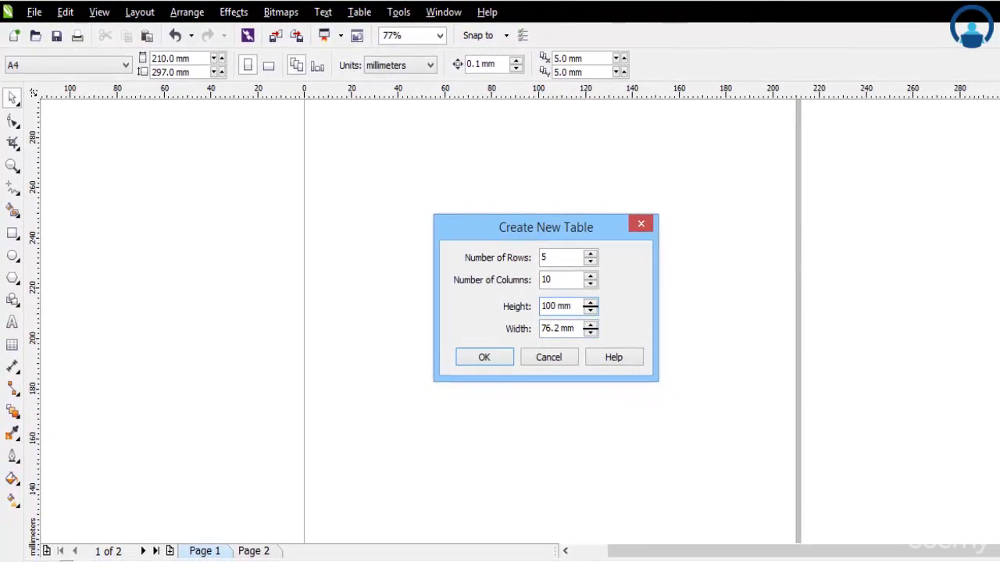
key("Tab")
type("500")
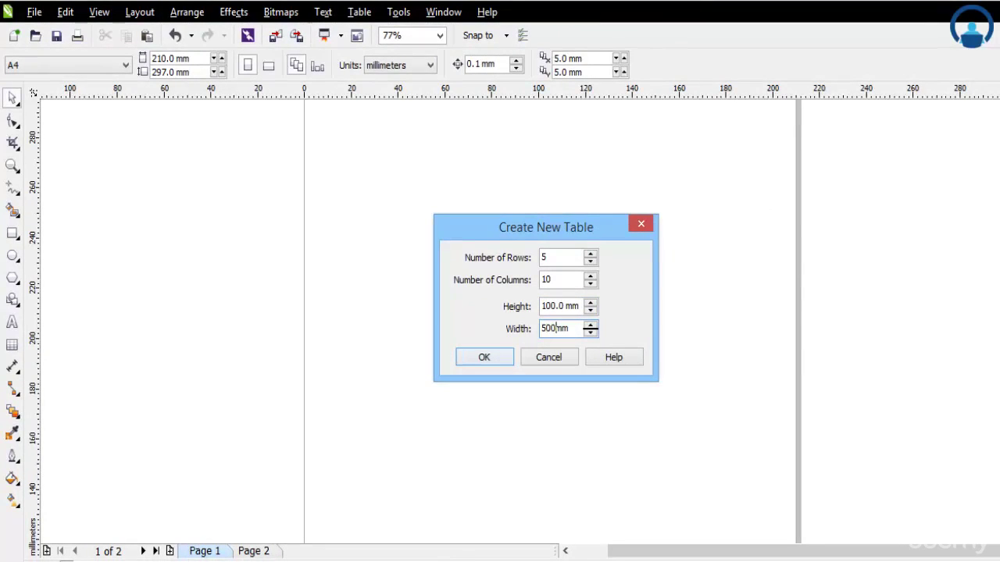
key("BackSpace")
key("Return")
left_click_drag(614, 335, 549, 295)
key("ctrl+z")
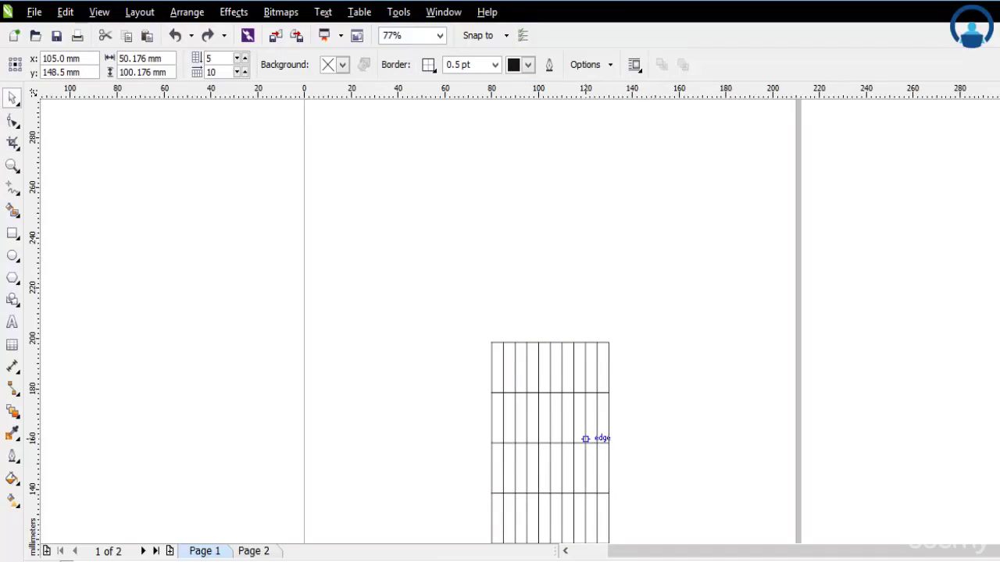
key("ctrl+shift+z")
key("ctrl+z")
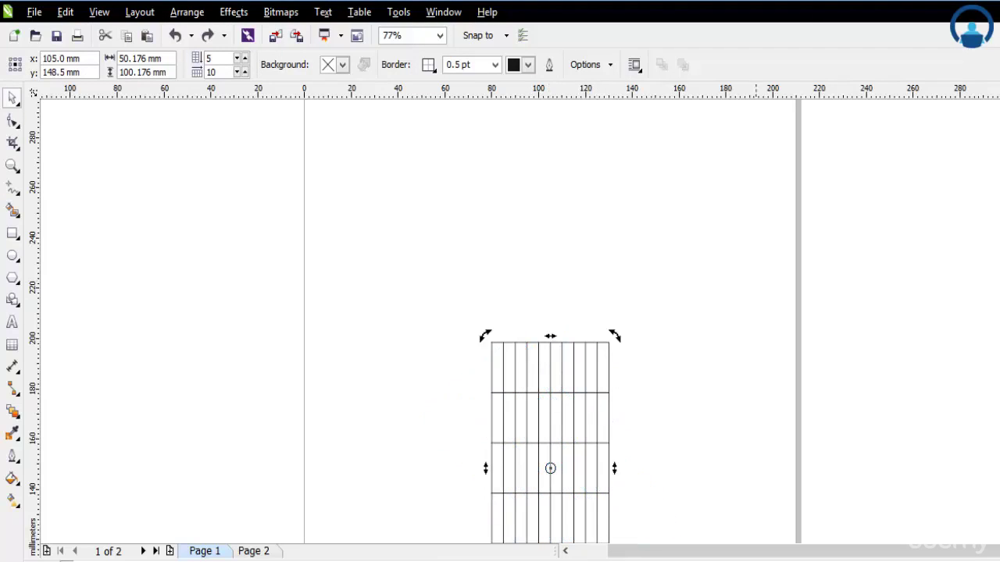
Move the whole table up and to the left on the page, centred at about x 73 mm, y 206 mm.
left_click(665, 418)
left_click(557, 457)
left_click_drag(550, 467, 475, 325)
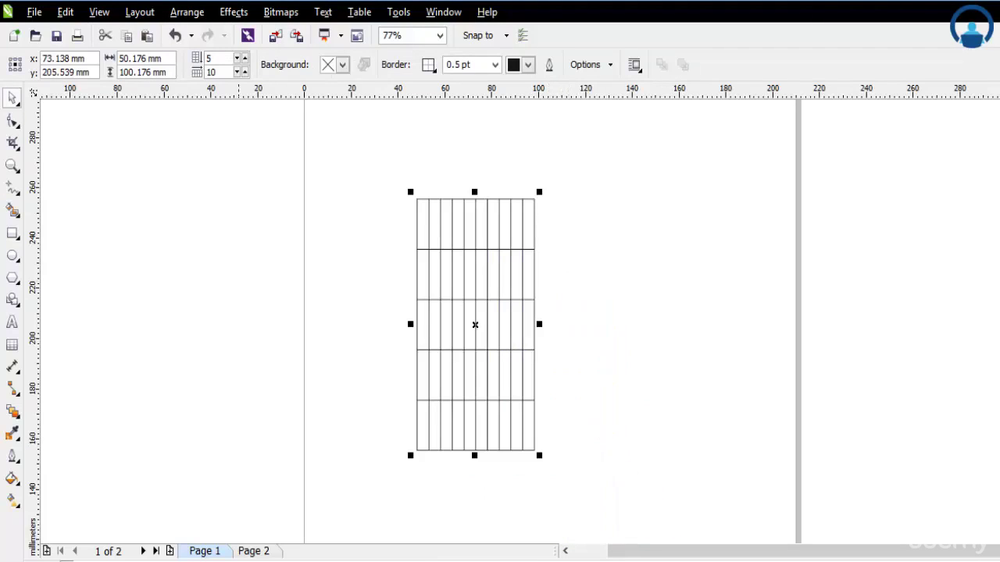
Check the table's exact width and height values and delete the table.
double_click(145, 59)
double_click(145, 59)
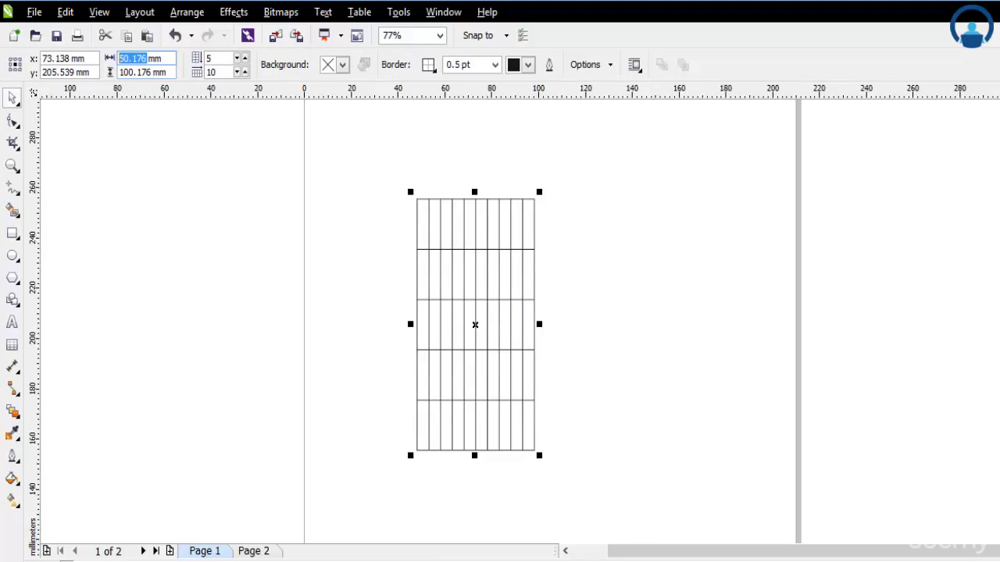
key("Tab")
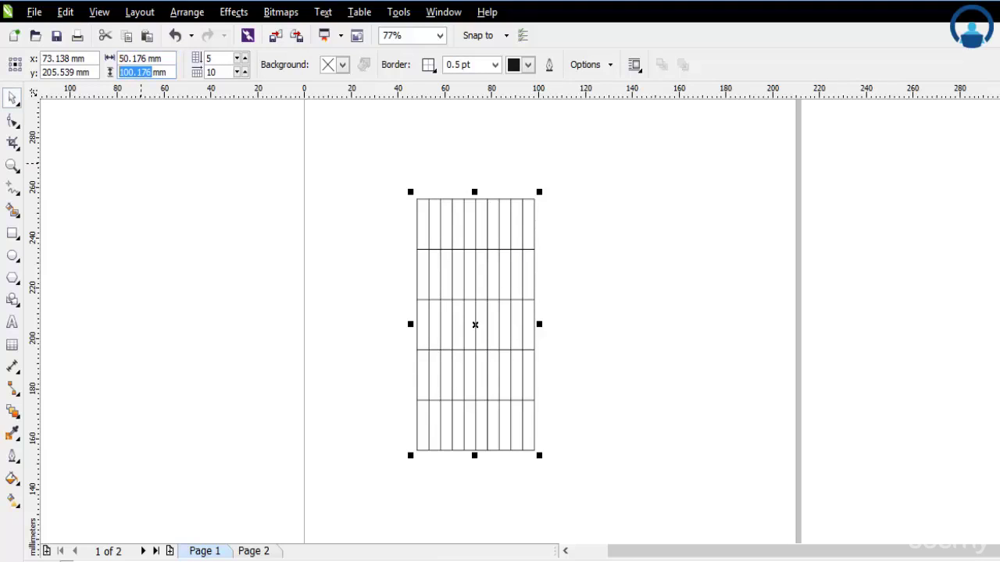
left_click(445, 349)
key("Delete")
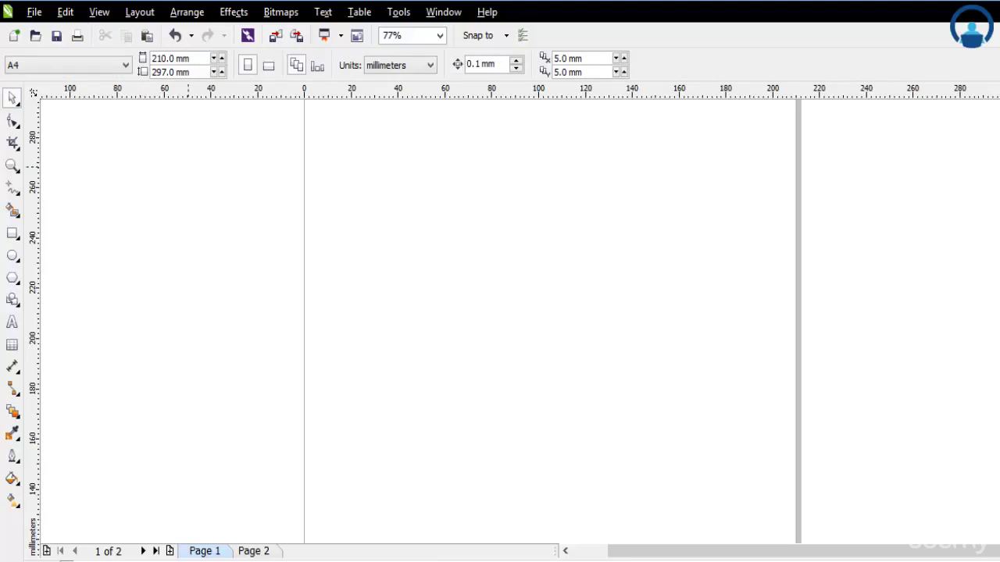
Create a new table with 5 rows and 10 columns, 200 mm high and 500 mm wide.
left_click(322, 11)
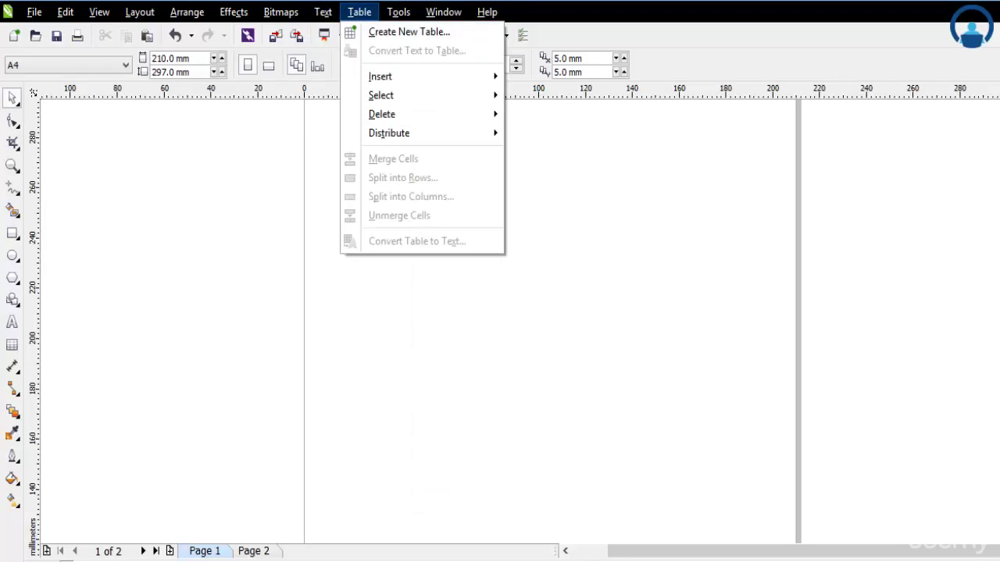
left_click(409, 31)
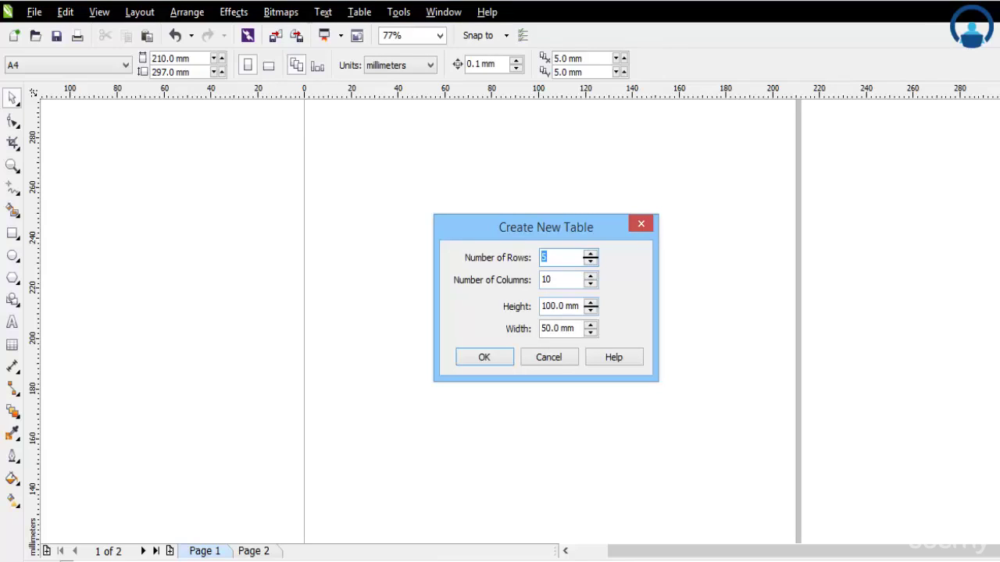
key("Tab")
key("Tab")
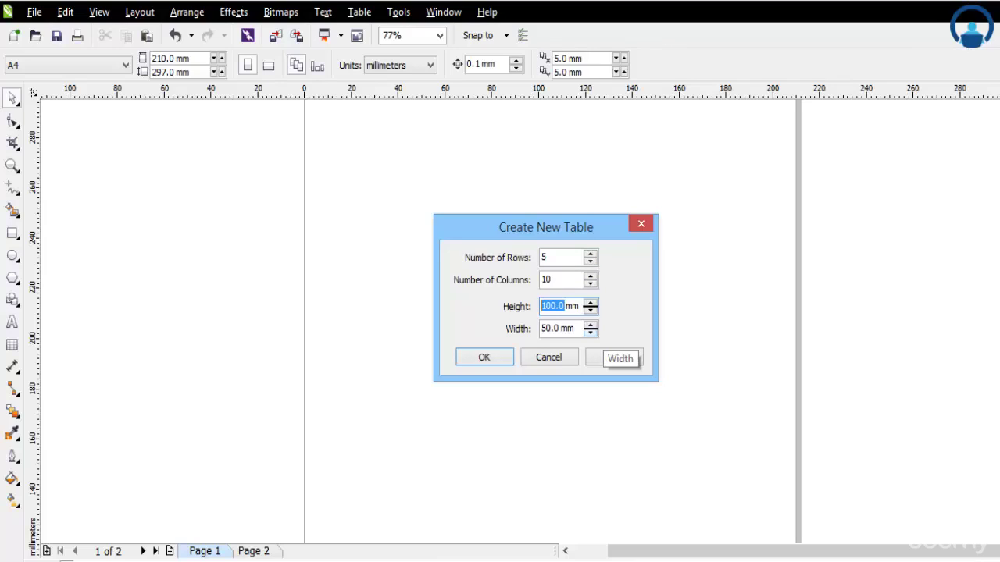
type("200")
key("Tab")
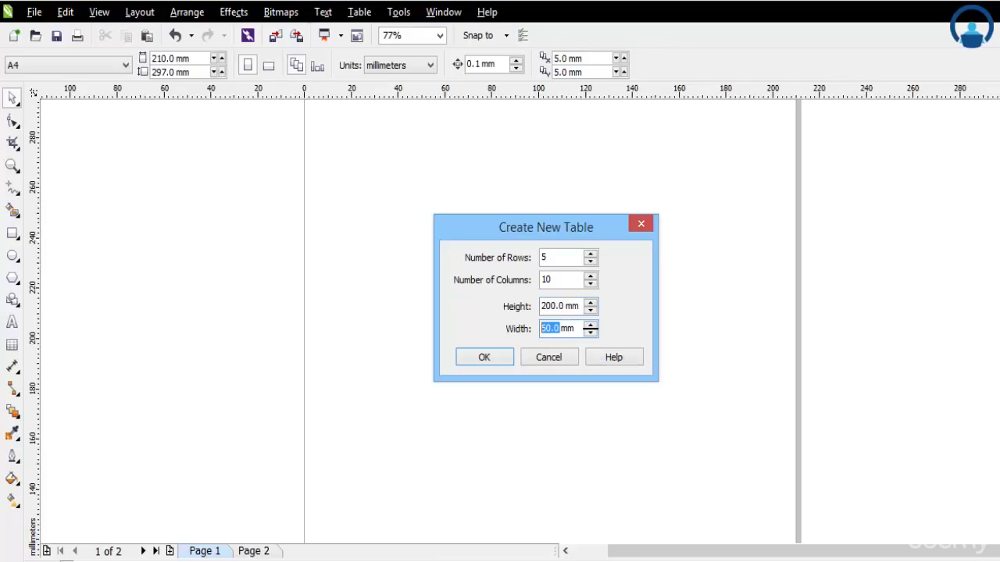
type("500")
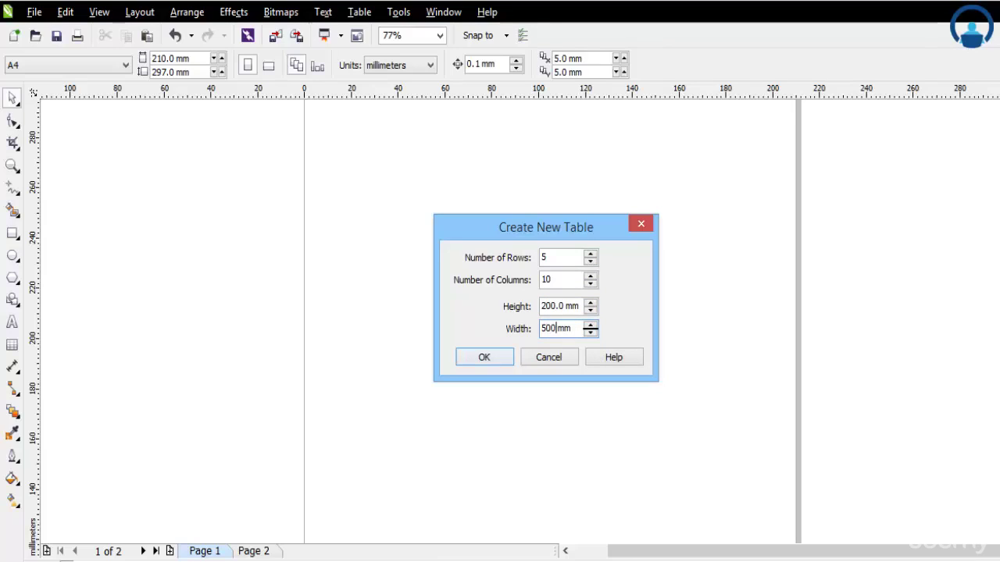
key("Return")
scroll(497, 293, "down", 1)
scroll(492, 295, "up", 1)
scroll(489, 297, "down", 1)
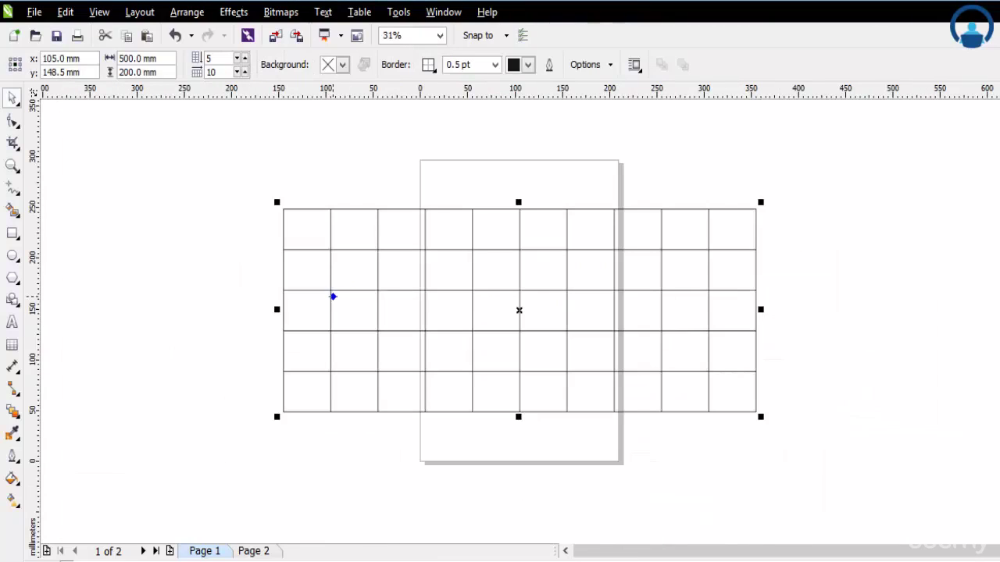
scroll(512, 305, "up", 2)
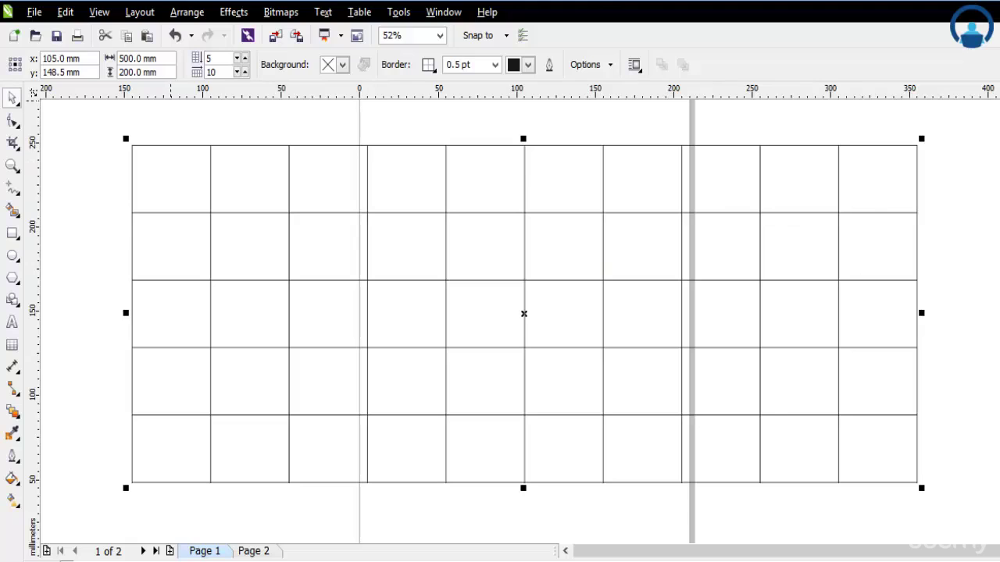
Change the page size to A3 and switch its orientation to landscape.
left_click(506, 123)
scroll(506, 122, "down", 1)
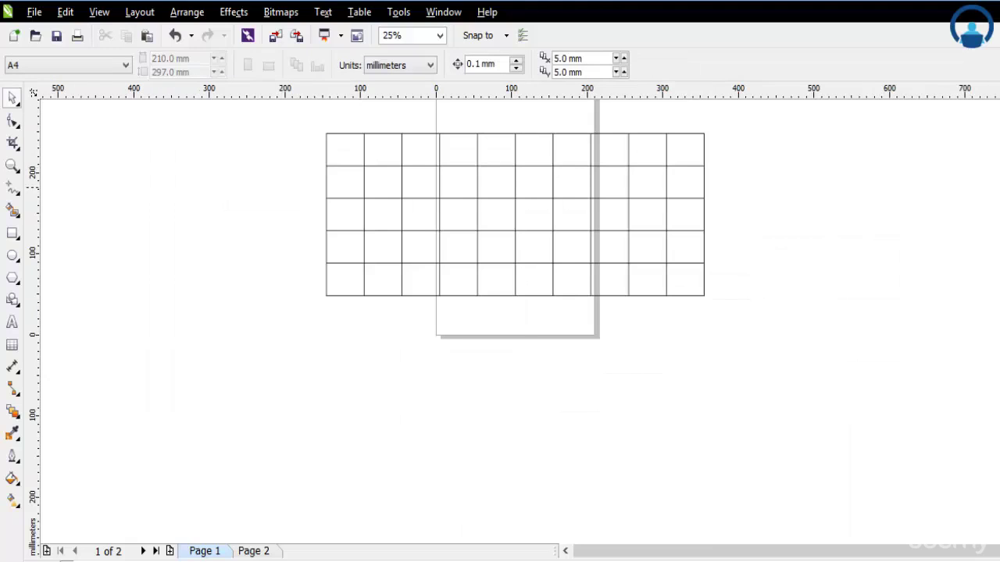
scroll(515, 258, "up", 2)
left_click(12, 98)
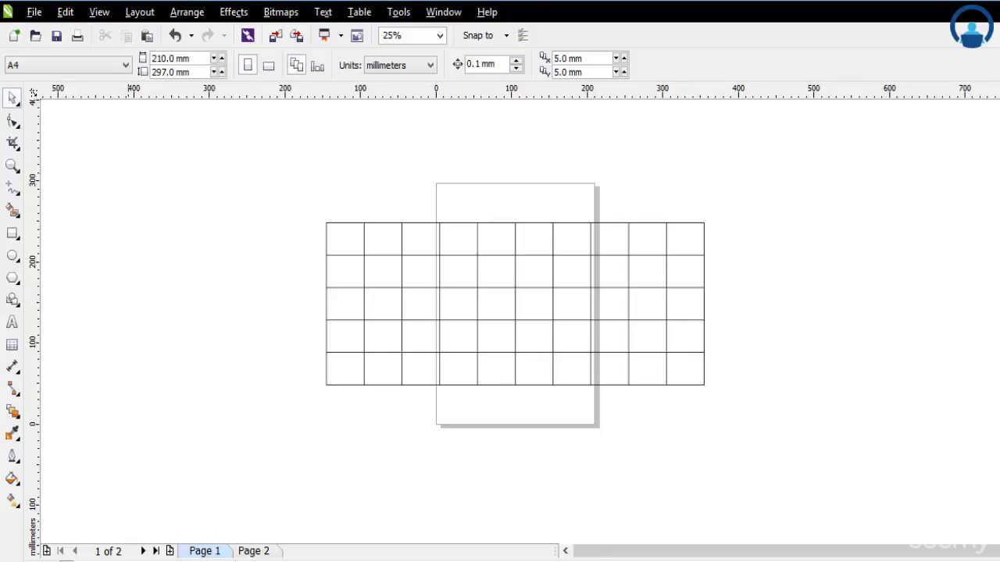
left_click(125, 66)
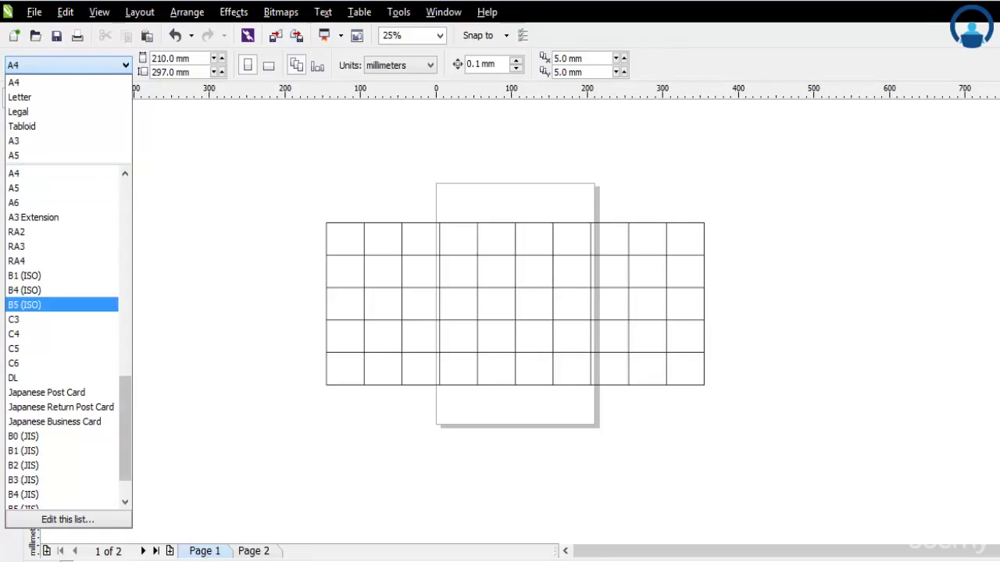
left_click_drag(125, 428, 125, 429)
scroll(63, 336, "up", 2)
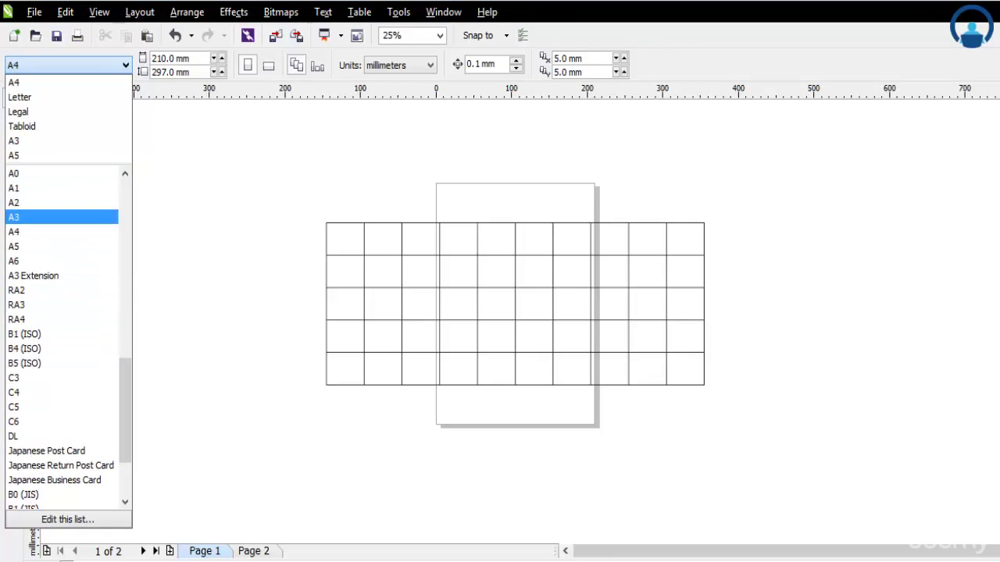
left_click(24, 216)
left_click(268, 64)
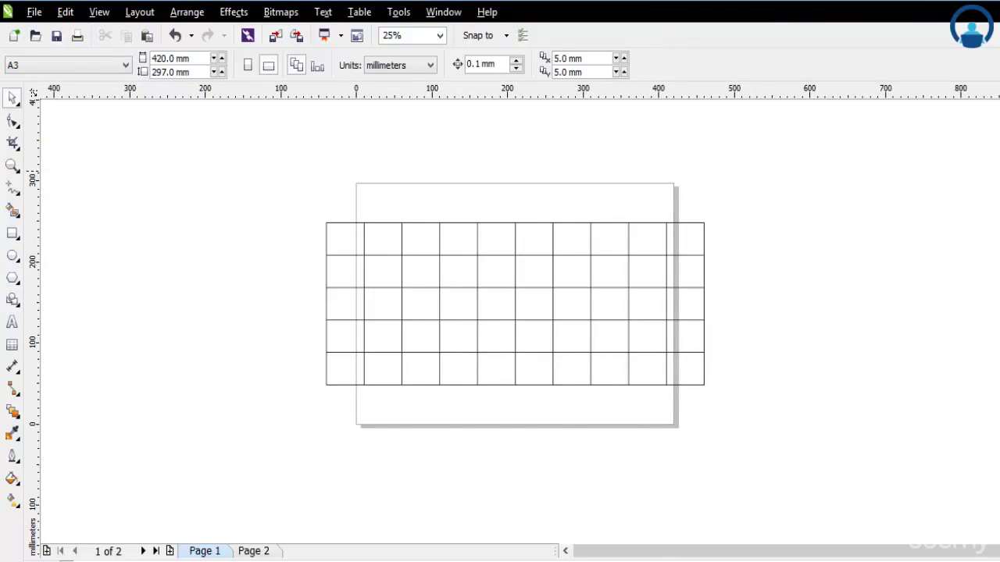
Select the table, set its width to 400 mm, and undo the resize.
key("shift+F4")
left_click(451, 276)
key("F2")
left_click_drag(208, 163, 934, 503)
scroll(406, 190, "down", 2)
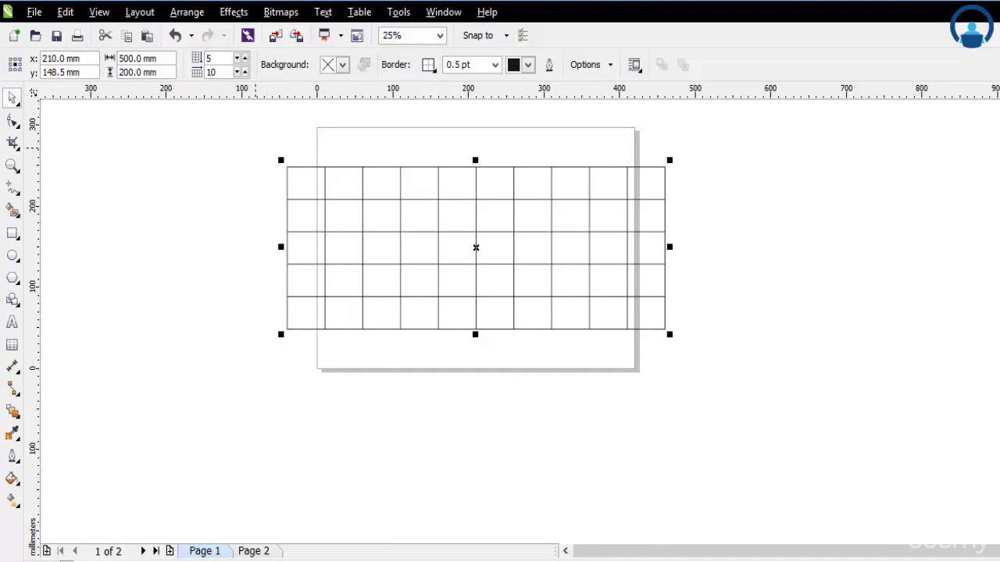
key("F2")
left_click_drag(265, 145, 748, 381)
left_click(628, 263)
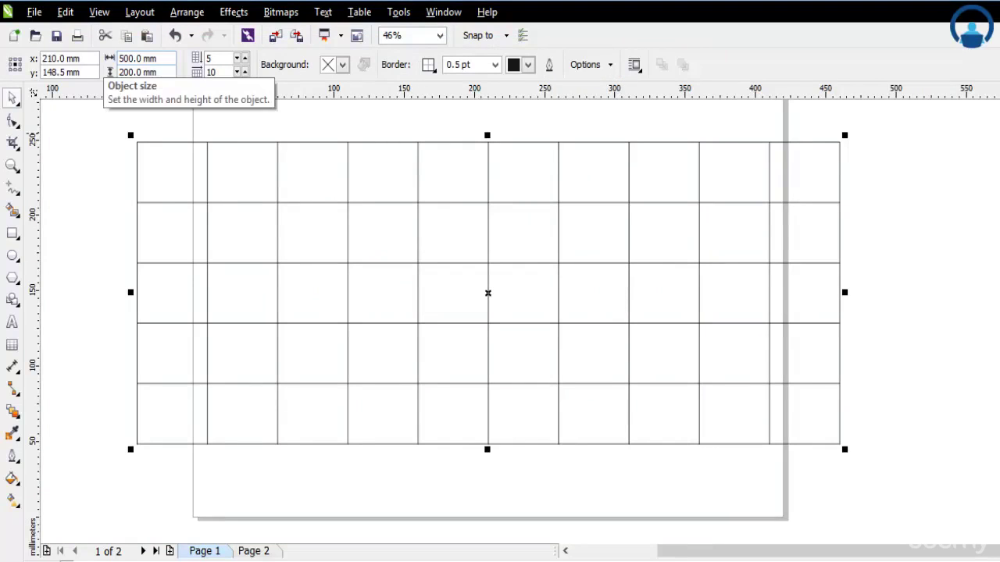
left_click_drag(142, 59, 116, 60)
type("300")
type("400")
key("Return")
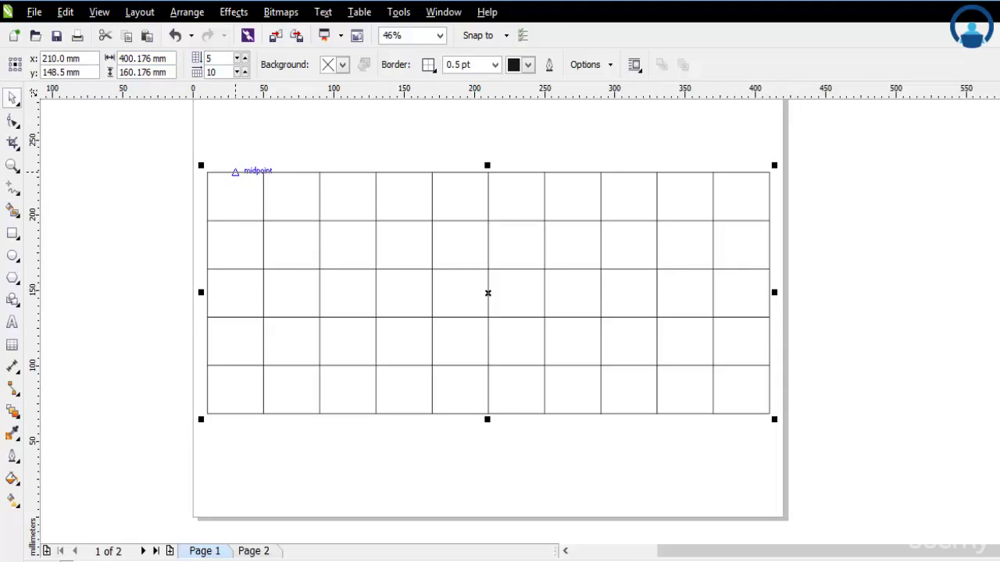
key("ctrl+z")
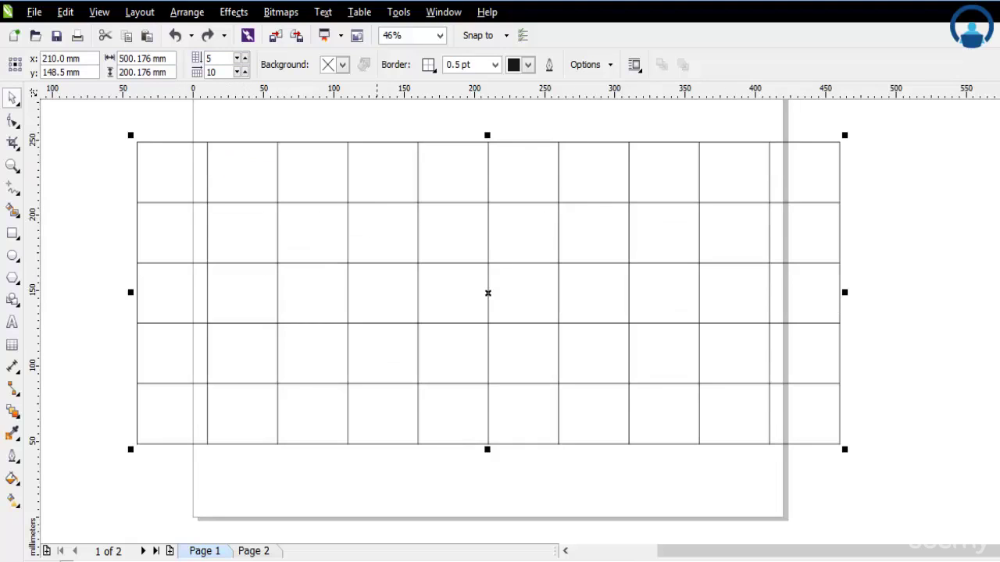
Try to set the table's width to 300 mm.
double_click(131, 58)
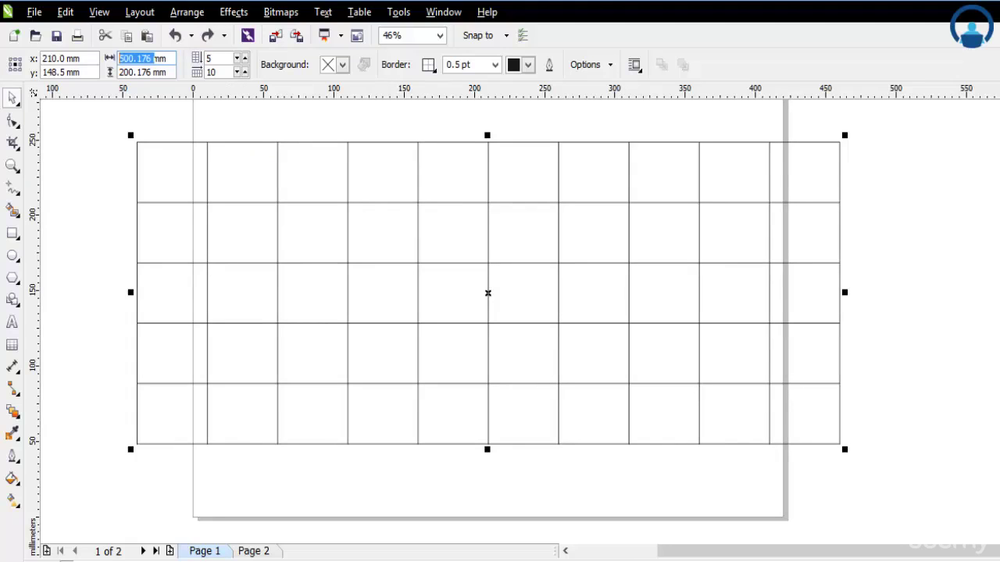
type("300")
key("Return")
Narrow the table from both sides to about 397 mm wide within the page, and increase its rows to 6.
left_click_drag(131, 293, 207, 292)
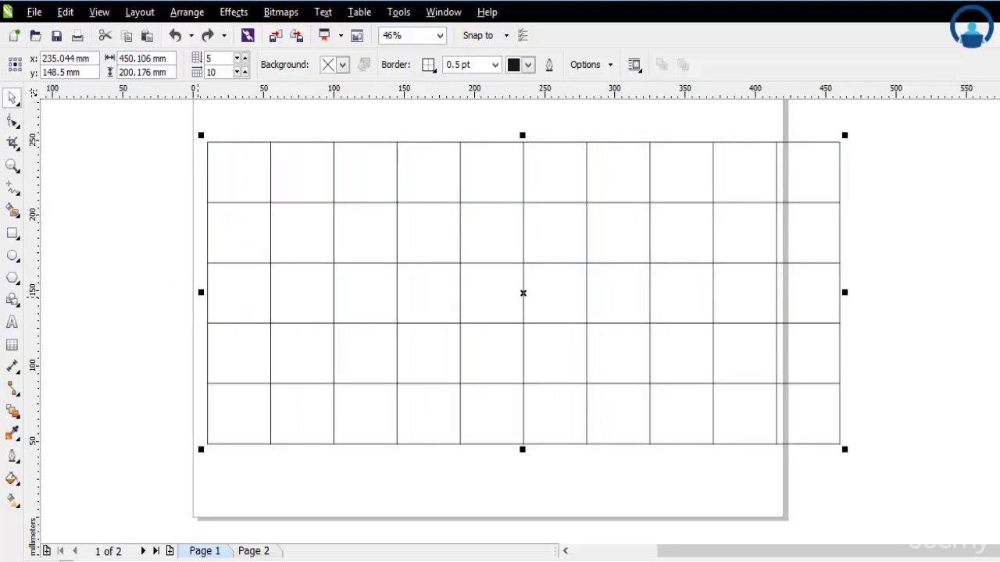
left_click_drag(841, 292, 767, 292)
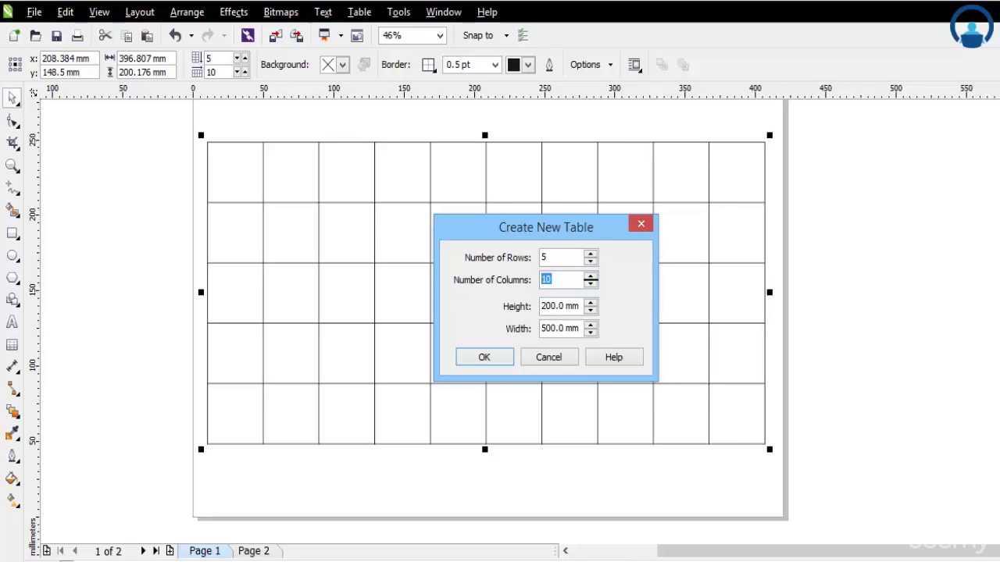
left_click(549, 357)
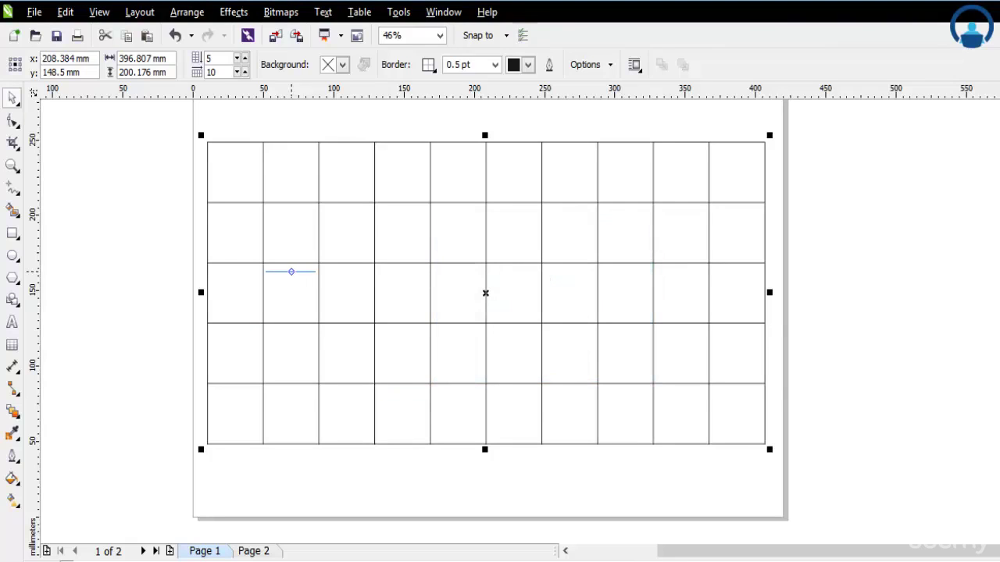
left_click(245, 58)
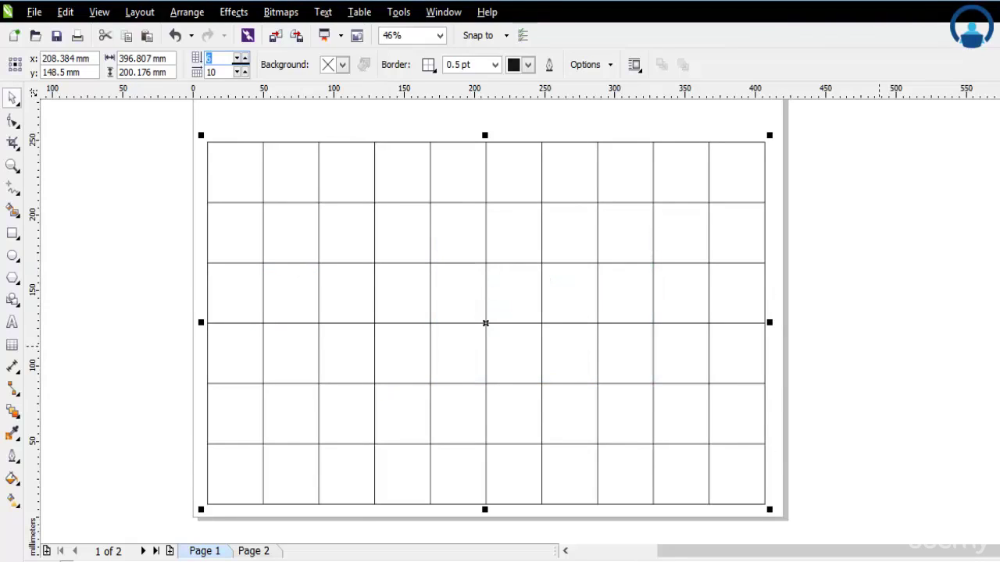
left_click(882, 350)
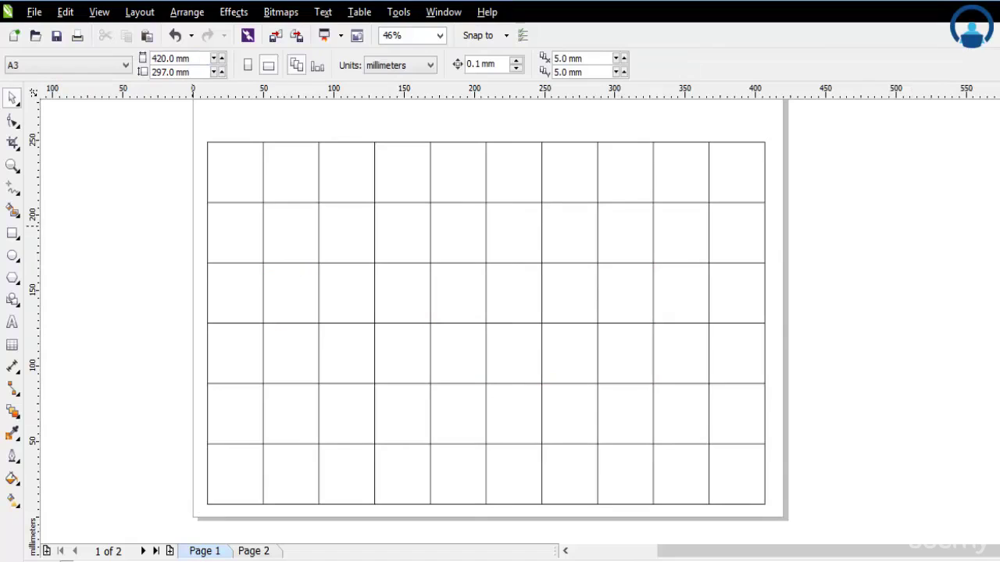
Select the table and set its width to 300 mm and its height to 200 mm.
left_click(246, 500)
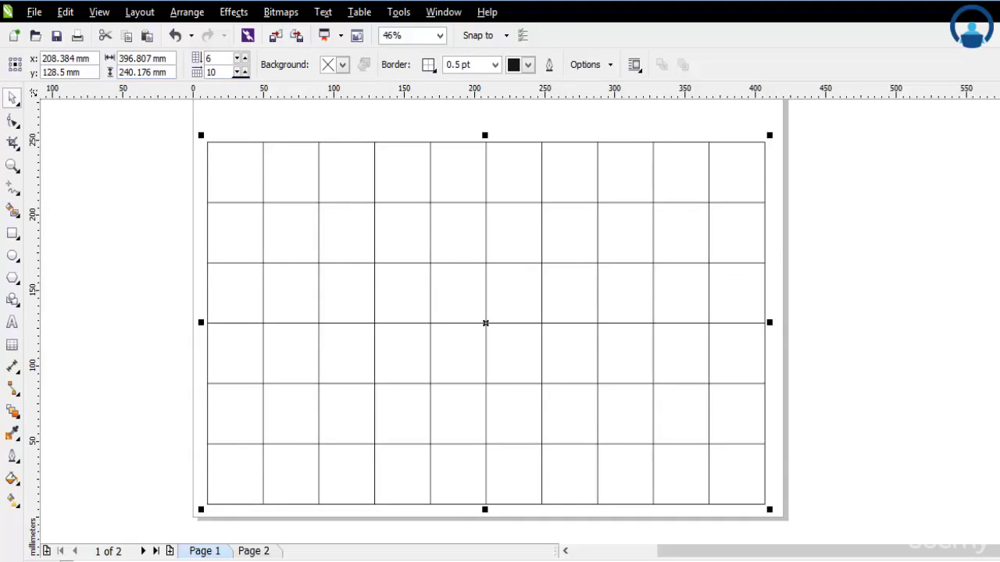
left_click(153, 58)
left_click_drag(152, 59, 119, 59)
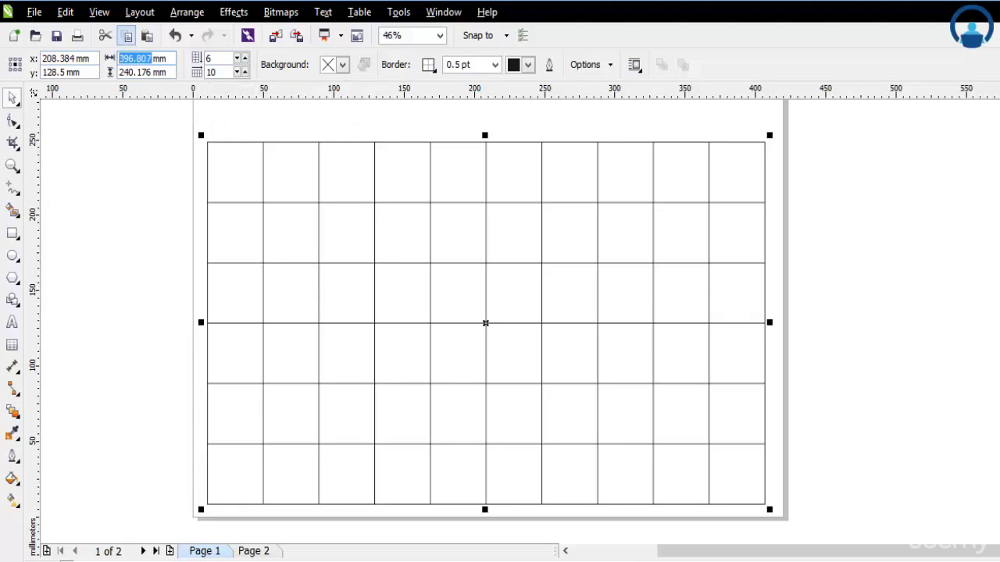
type("300")
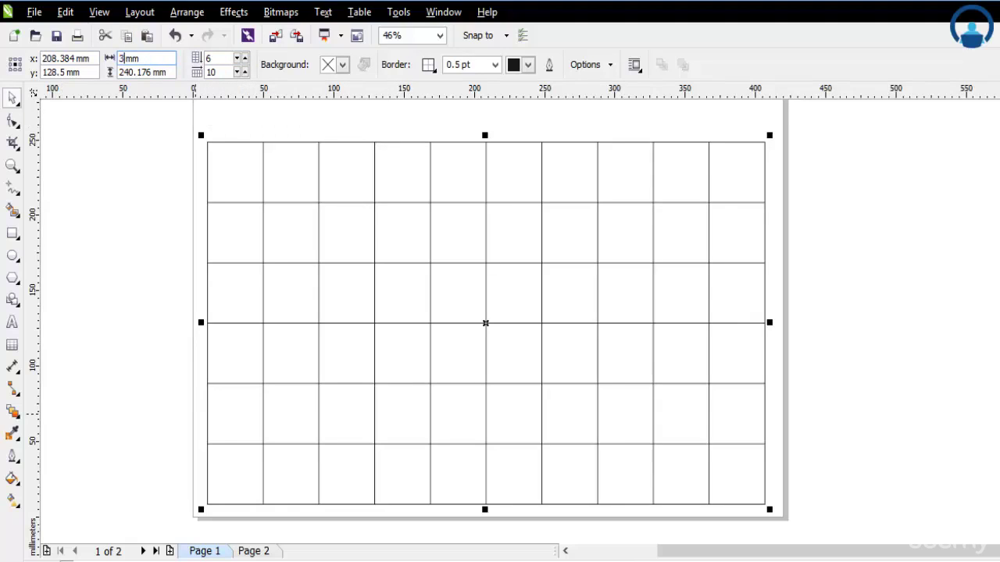
key("Tab")
type("200")
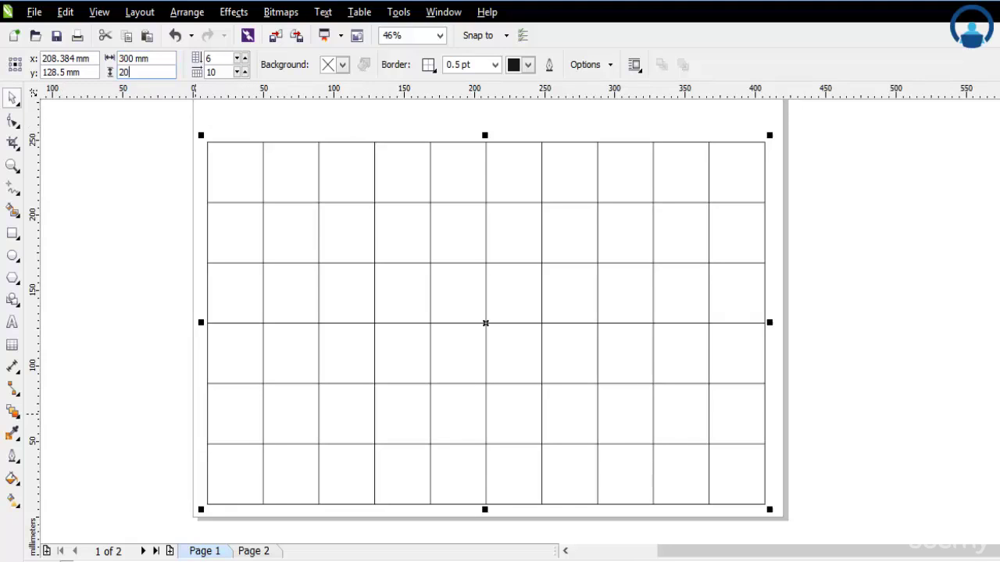
key("Return")
Reposition the table near the centre of the page, at about x 211 mm and y 166 mm.
left_click_drag(579, 298, 596, 272)
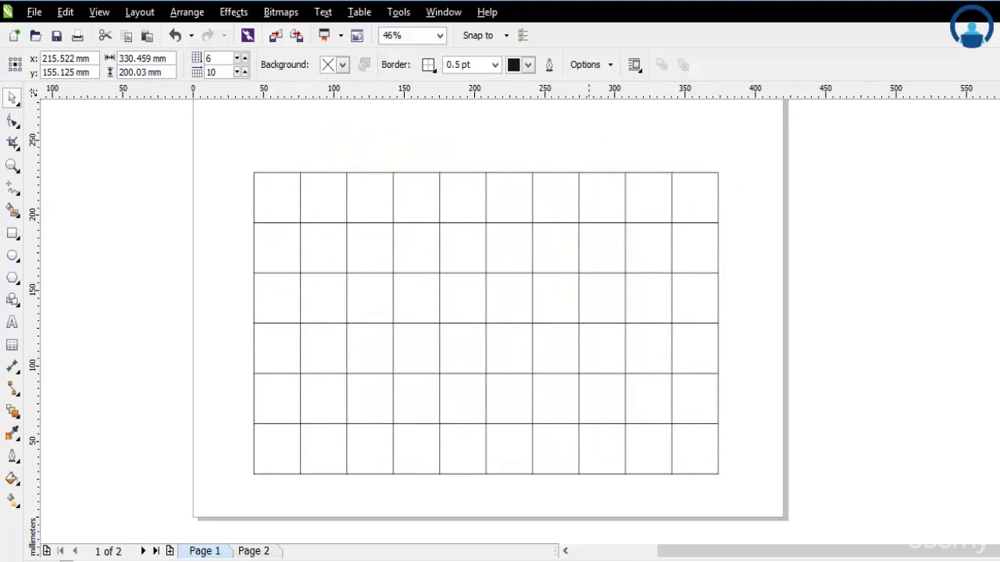
scroll(488, 313, "up", 2)
scroll(489, 313, "down", 2)
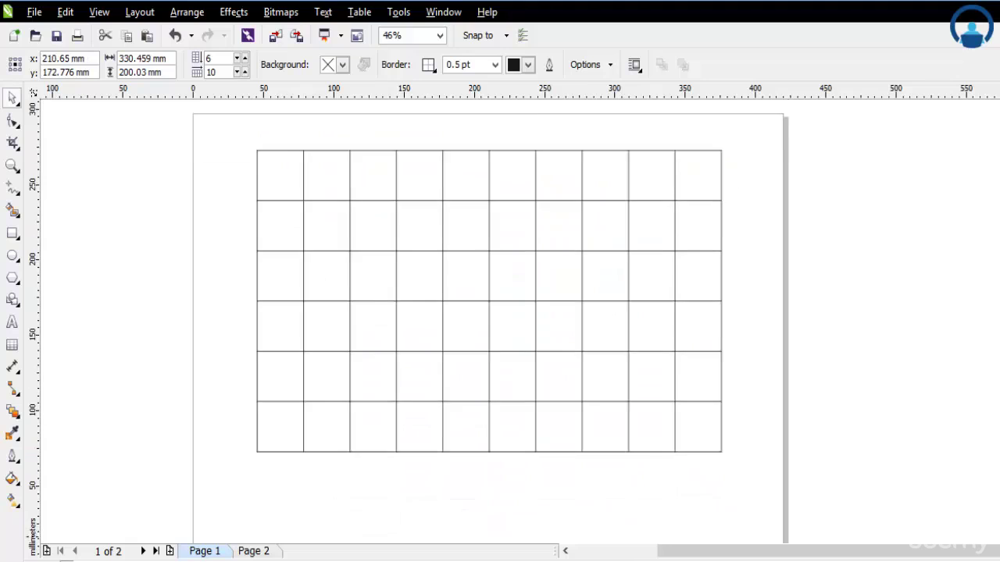
left_click_drag(489, 257, 489, 266)
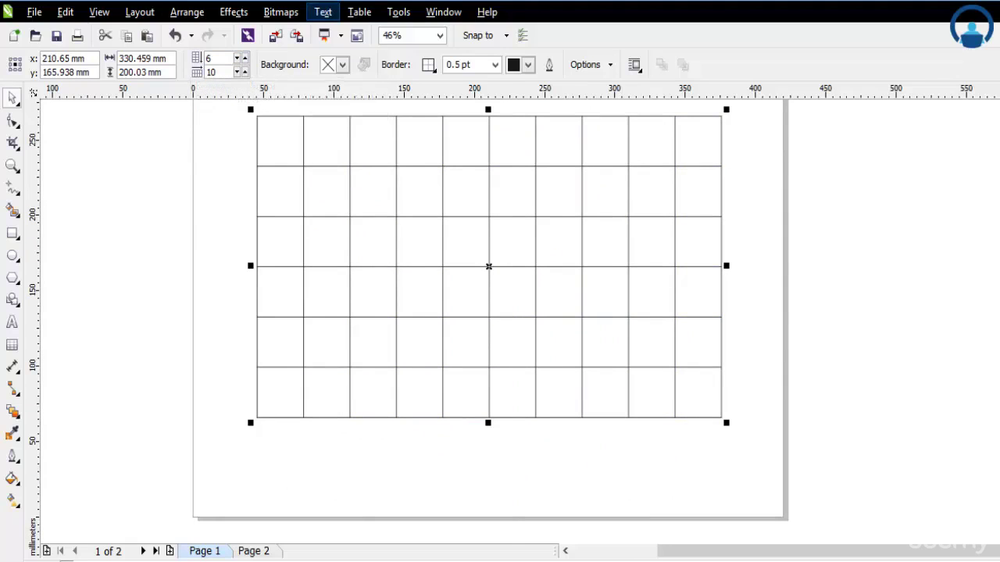
Review the row, column and size settings for creating a new table without making one.
left_click(358, 12)
left_click(408, 32)
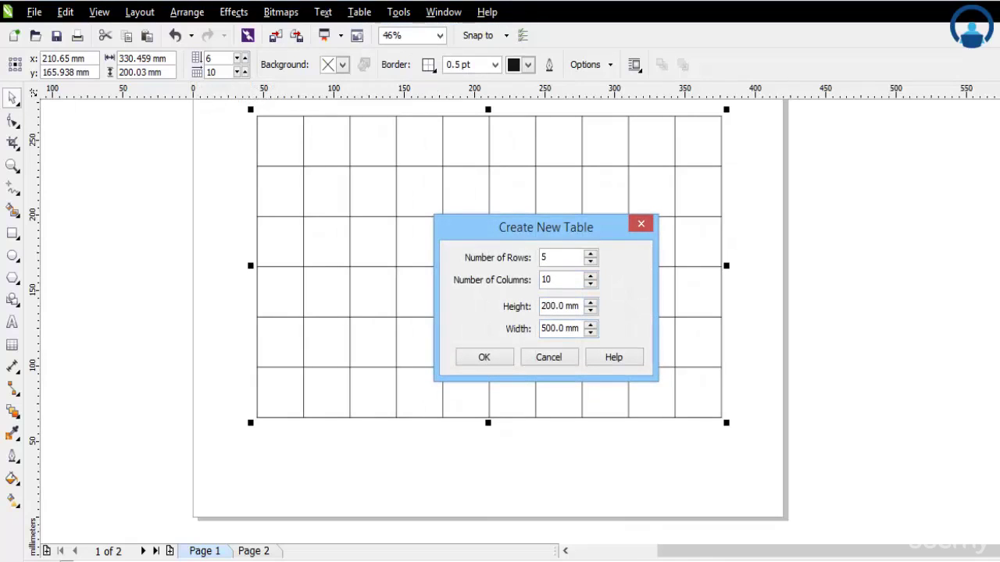
left_click(548, 357)
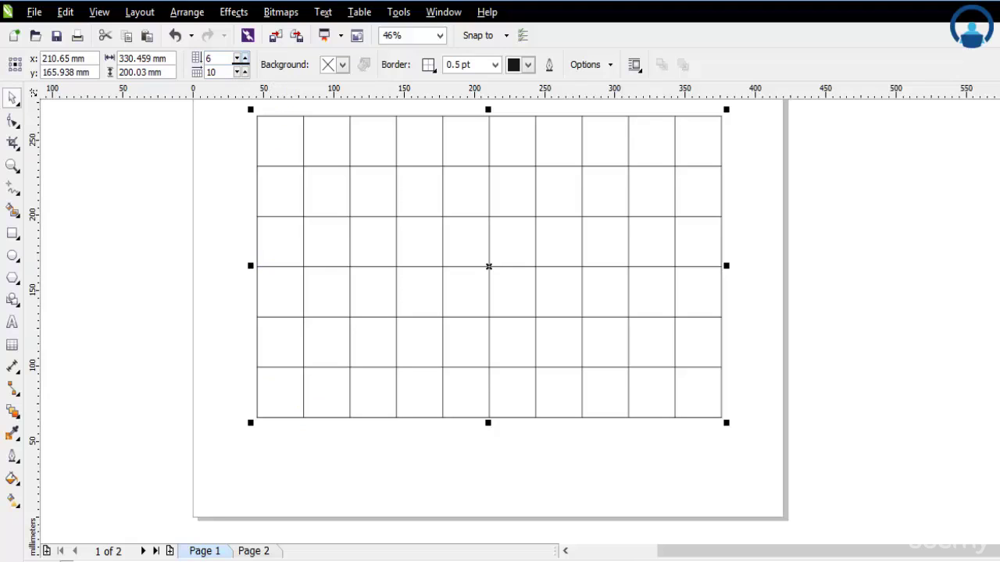
Increase the number of rows in the existing table to 8.
left_click(227, 168)
left_click(258, 166)
left_click(244, 58)
left_click(245, 58)
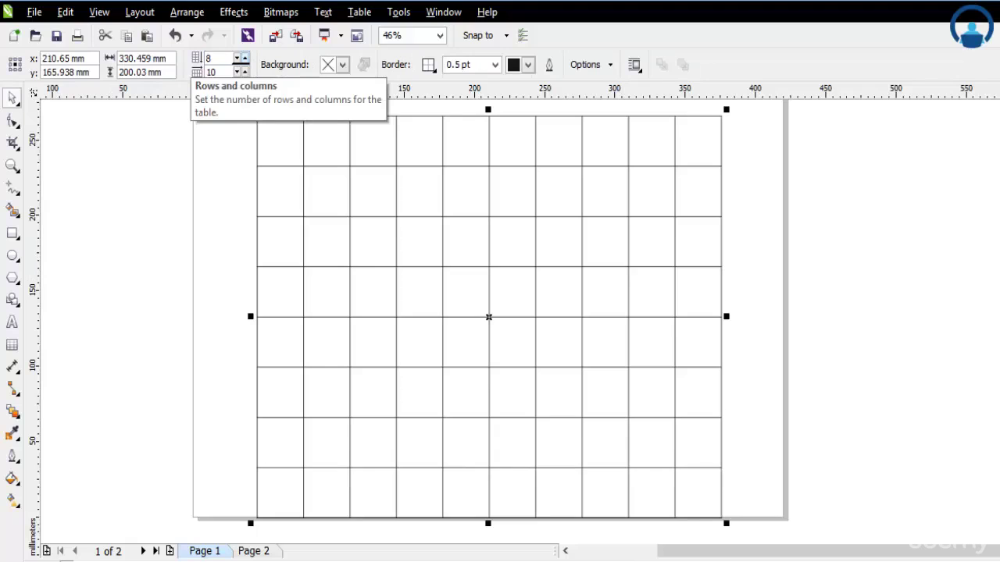
Reduce the table's rows until only 1 row remains.
left_click(237, 58)
left_click(237, 59)
left_click(236, 59)
left_click(237, 59)
left_click(245, 59)
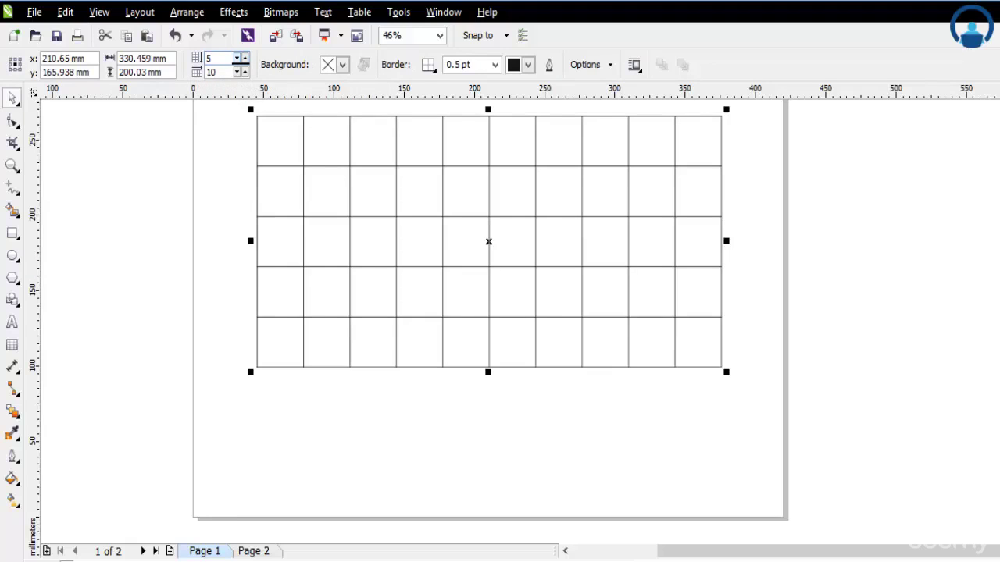
left_click(244, 58)
left_click(236, 59)
left_click(237, 57)
left_click(237, 58)
left_click(237, 58)
left_click(237, 59)
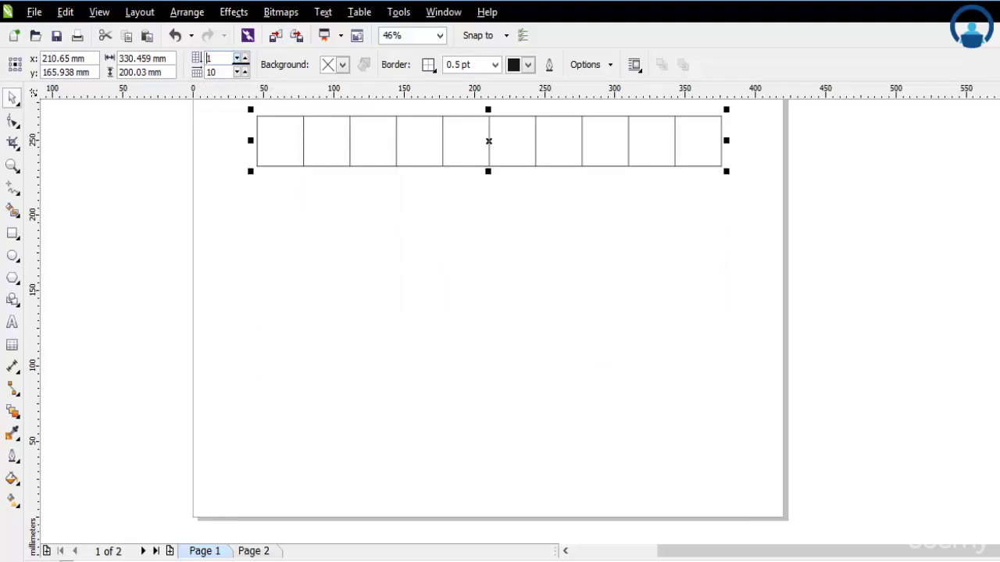
Add rows to the single-row table and remove them again.
left_click(244, 58)
left_click(244, 58)
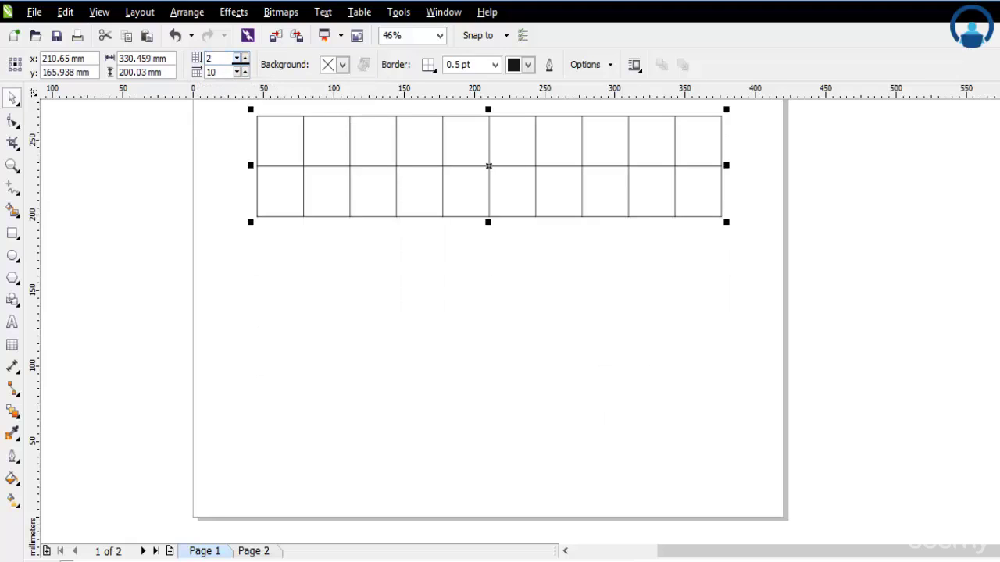
left_click(245, 58)
left_click(237, 58)
left_click(237, 57)
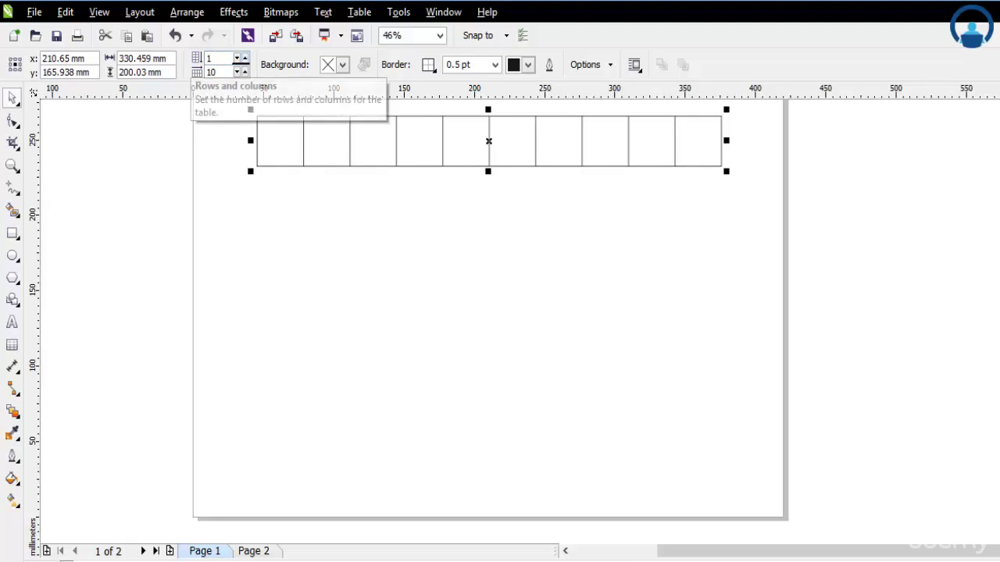
Restore the table's row count to 6.
left_click(244, 58)
left_click(244, 58)
left_click(245, 58)
left_click(244, 58)
left_click(245, 58)
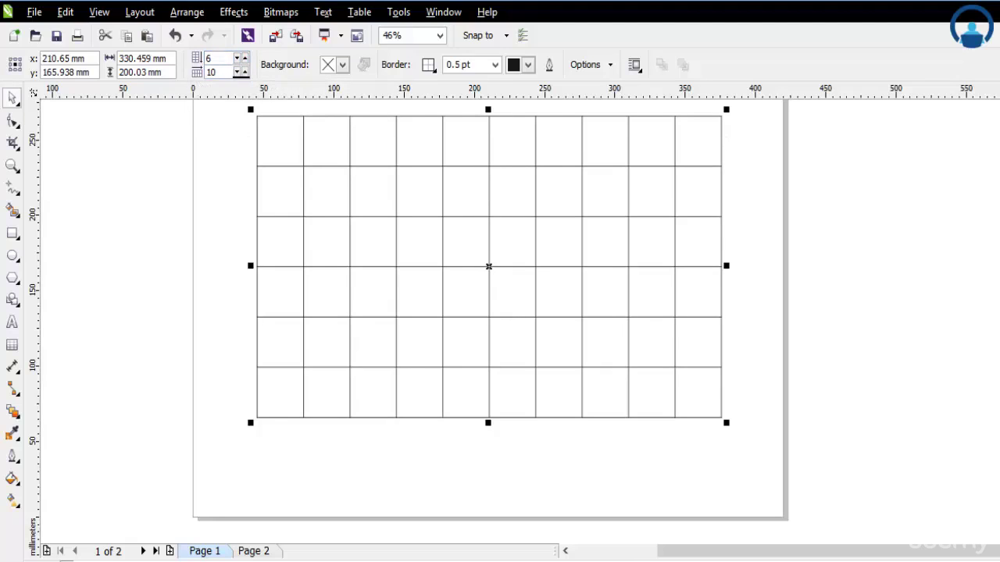
Increase the table's number of columns to 15.
left_click(244, 69)
left_click(245, 69)
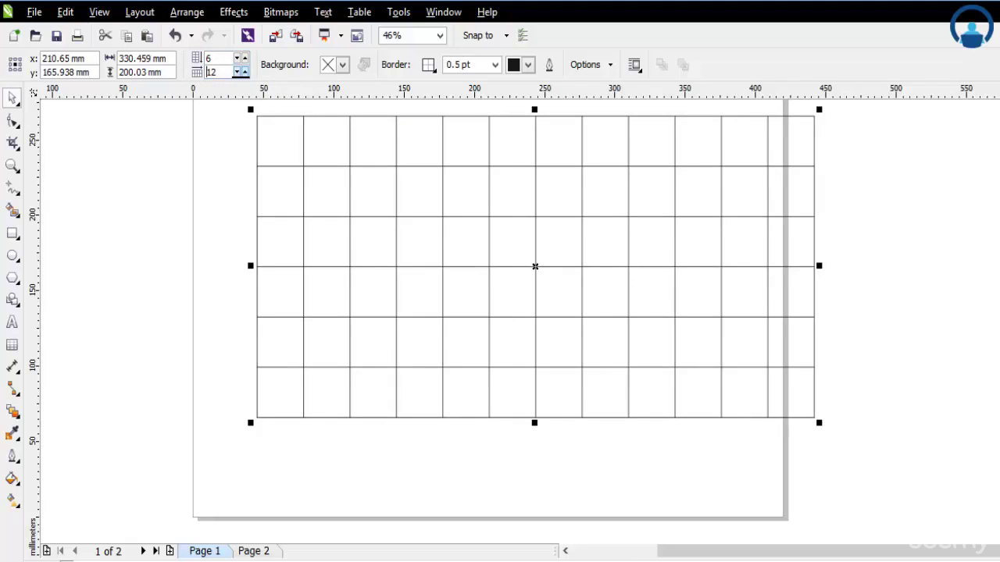
left_click(244, 69)
left_click(245, 69)
left_click(244, 69)
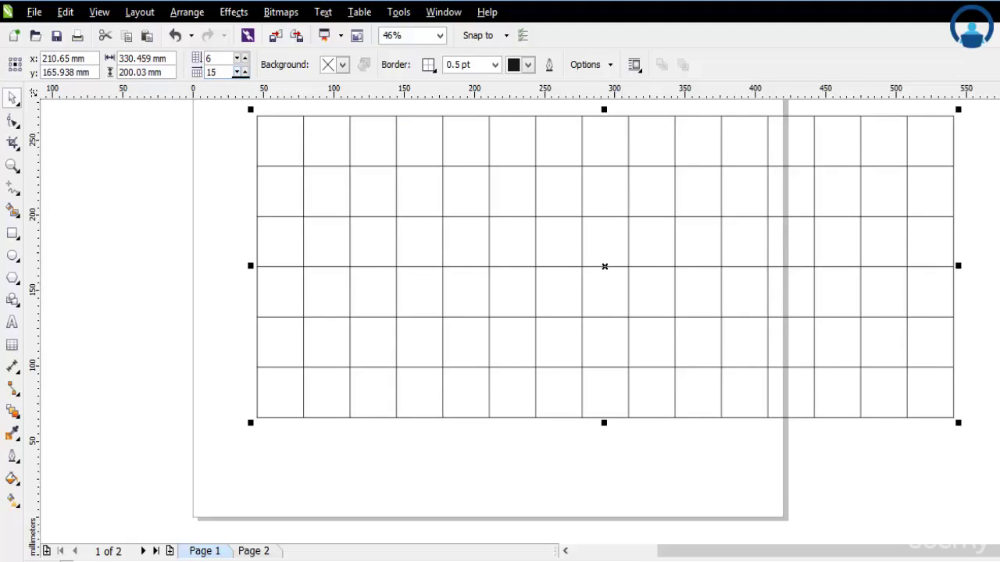
Reduce the table's number of columns to 7.
left_click(245, 75)
left_click(244, 75)
left_click(244, 75)
left_click(245, 75)
left_click(244, 75)
left_click(244, 75)
left_click(244, 75)
left_click(244, 75)
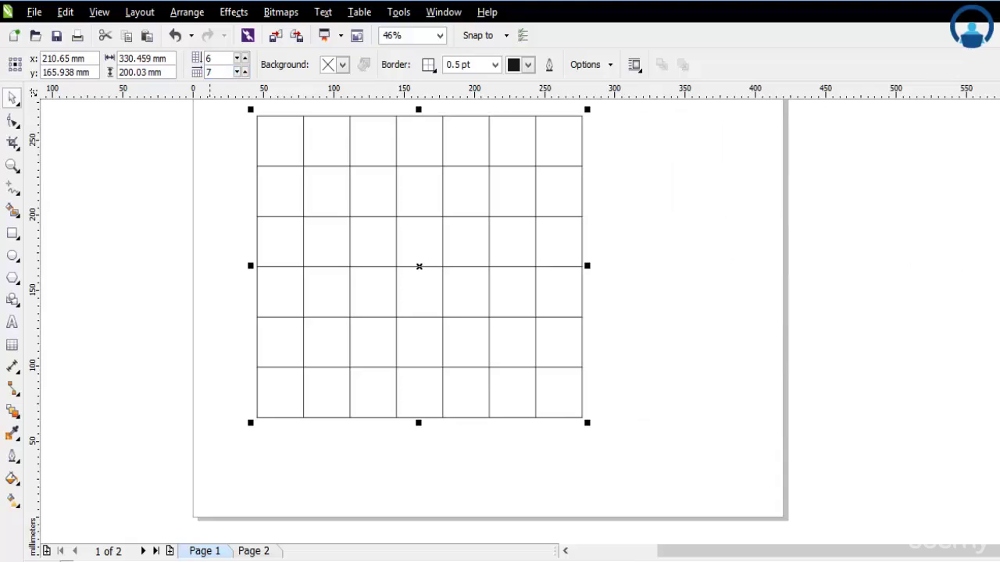
Try black, light pink, slate grey and white as the table's background colour.
left_click(342, 64)
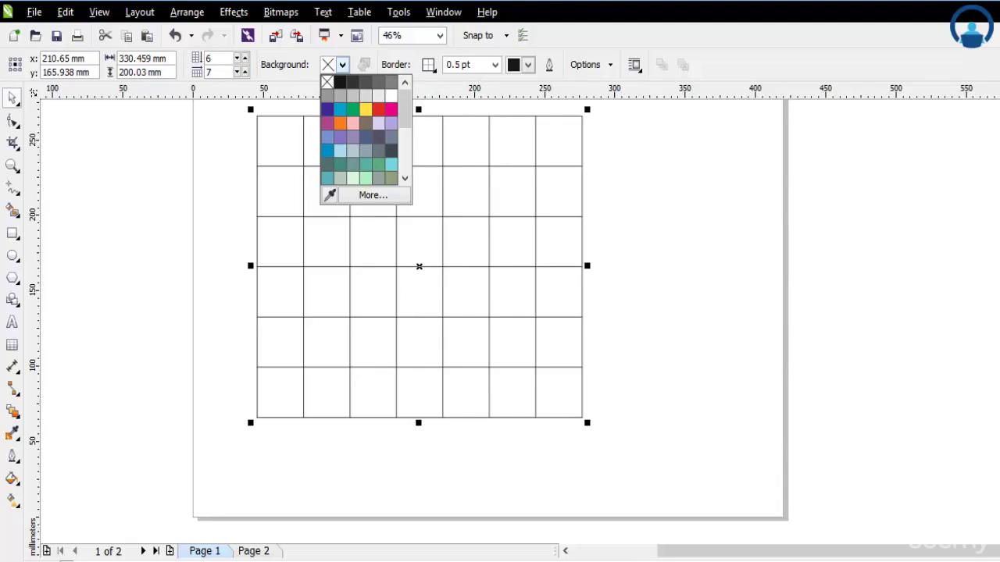
left_click(340, 81)
left_click(342, 64)
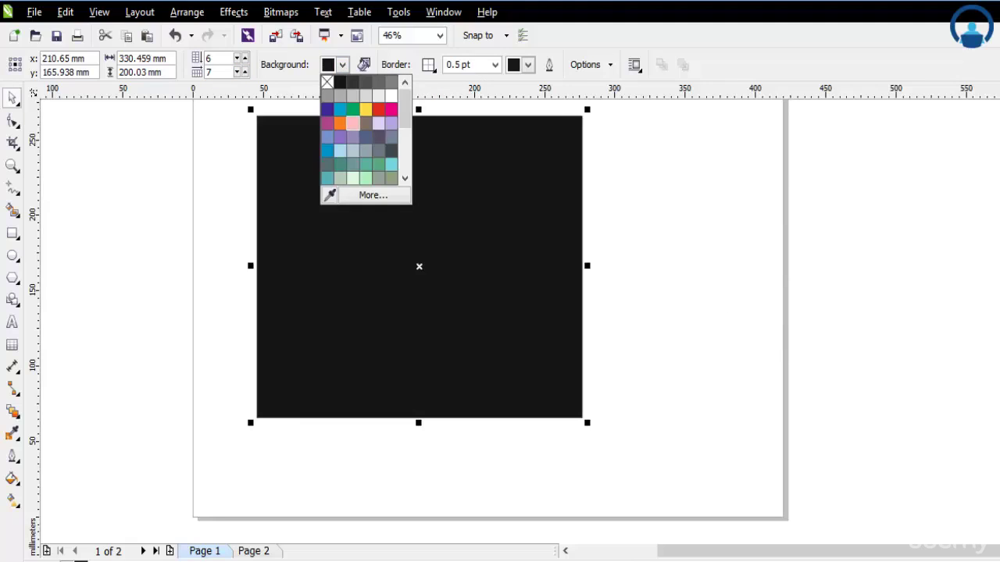
left_click(352, 123)
left_click(342, 64)
left_click(378, 150)
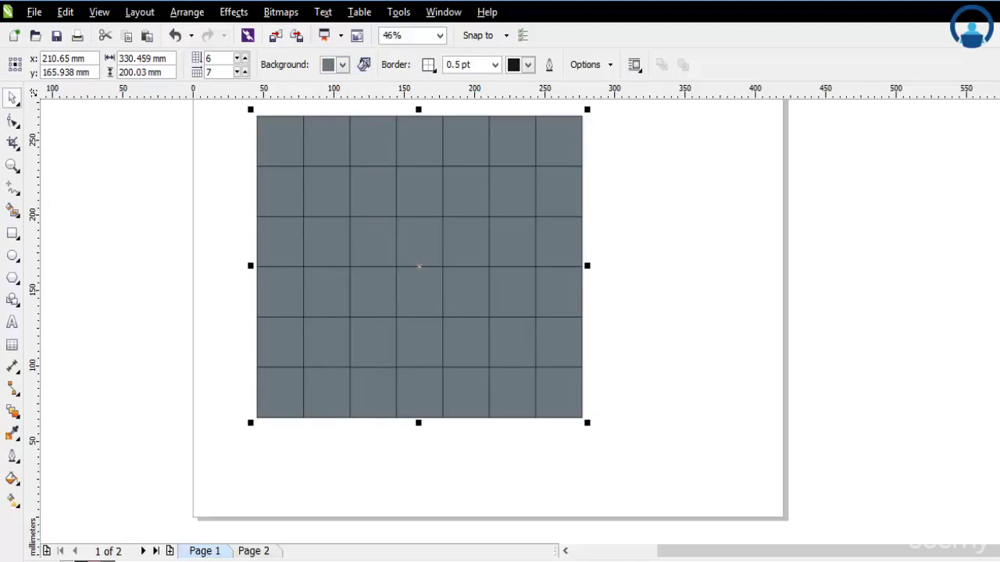
left_click(342, 64)
left_click(390, 96)
Give the table a black background and change it to a custom orange fill of C3 M62 Y100 K13.
left_click(342, 64)
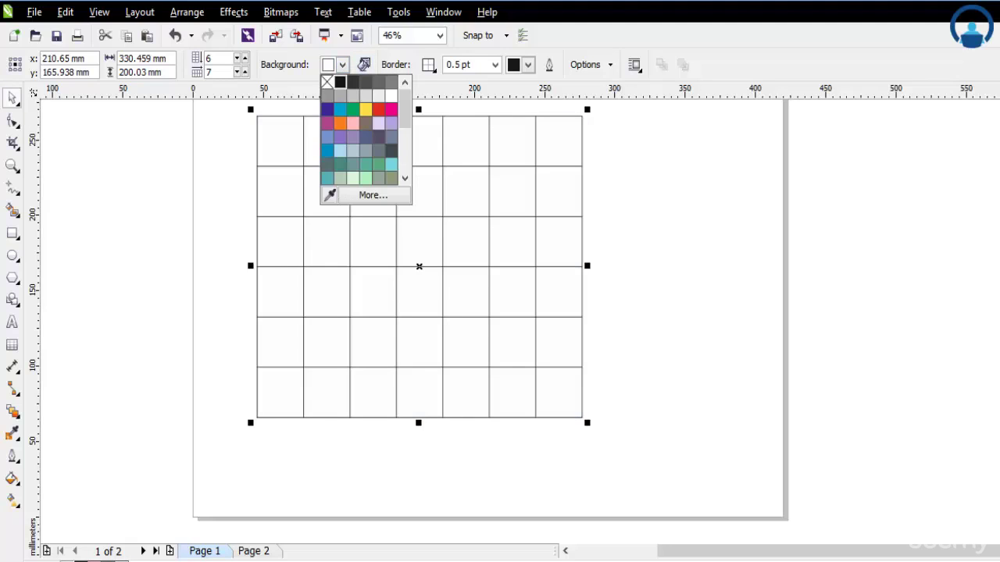
left_click(339, 81)
left_click(364, 65)
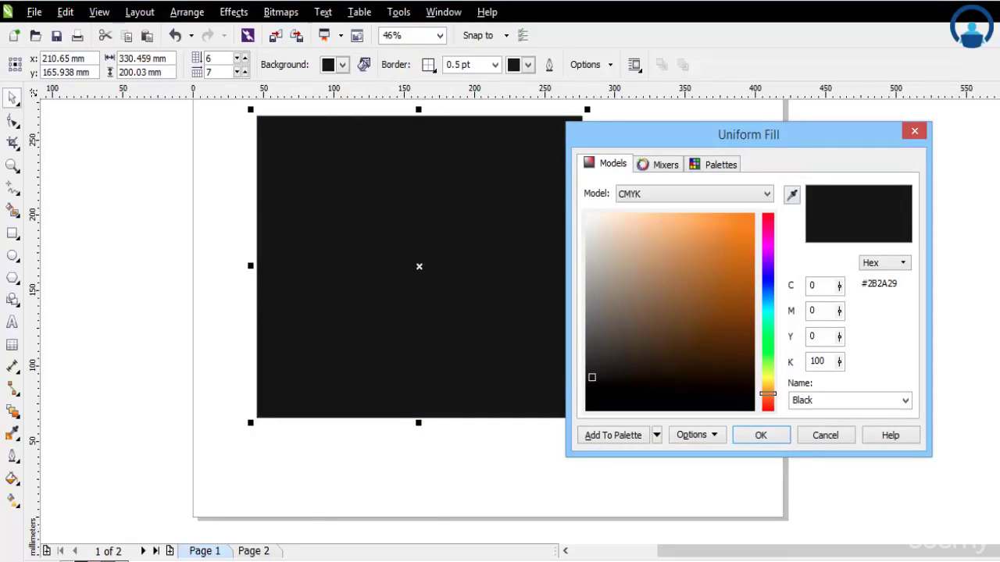
left_click_drag(726, 282, 733, 247)
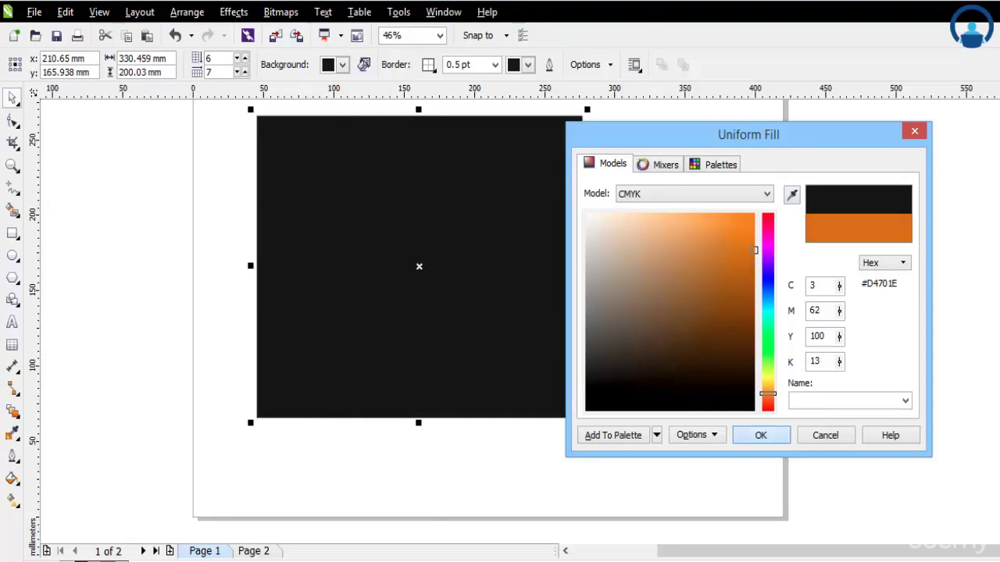
left_click(750, 436)
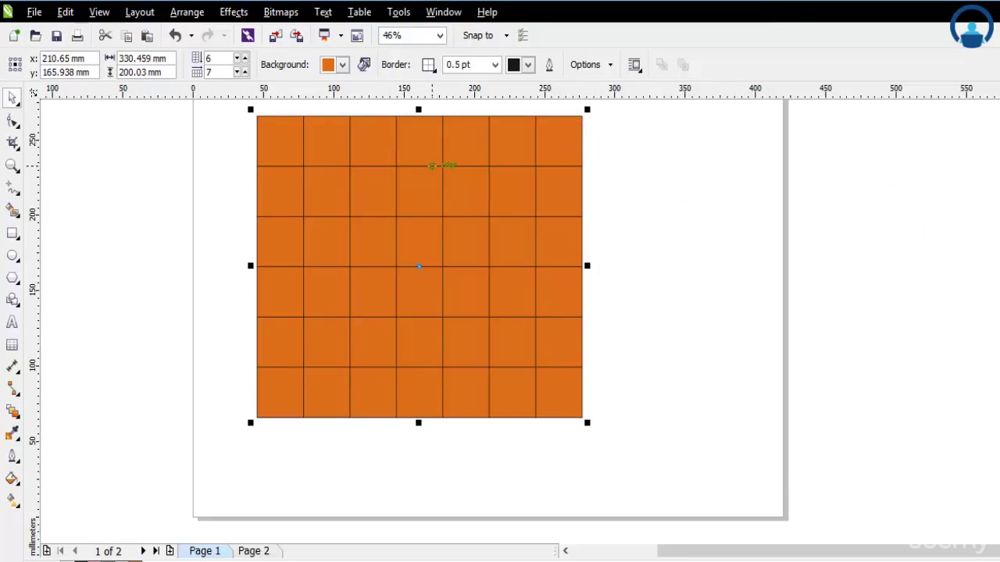
Set the table's background to black and select all of its borders for editing.
left_click(342, 64)
left_click(340, 81)
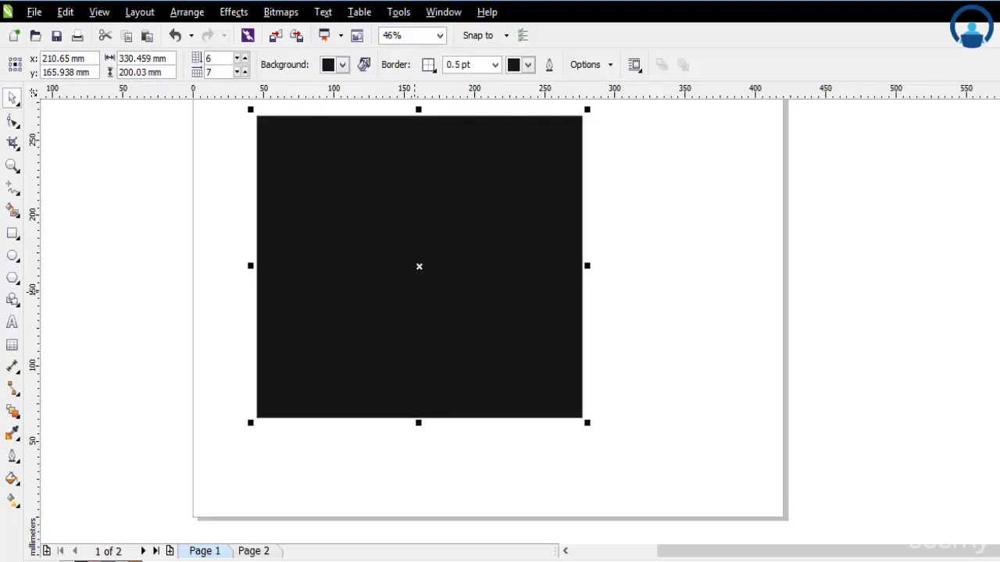
scroll(437, 230, "up", 1)
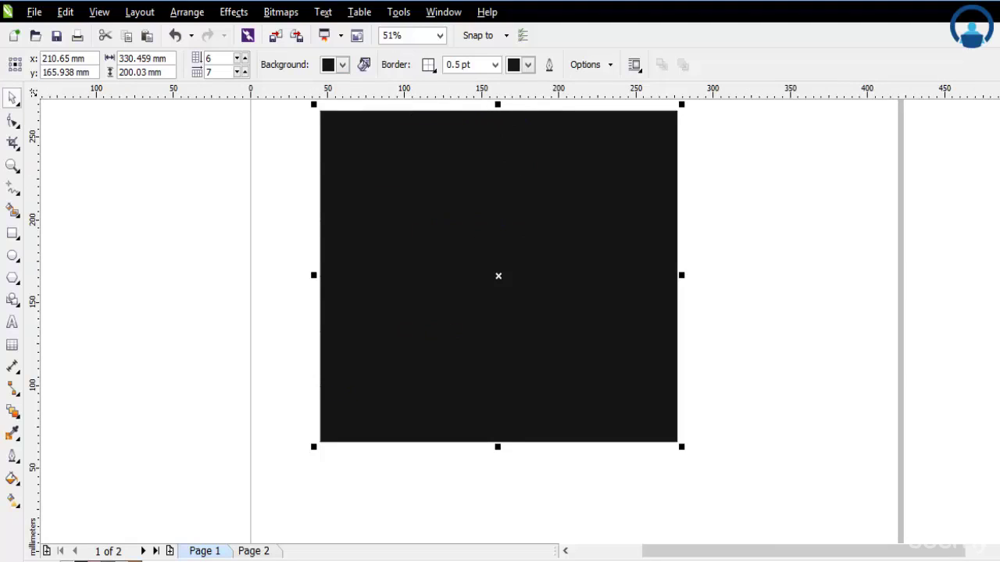
left_click(429, 65)
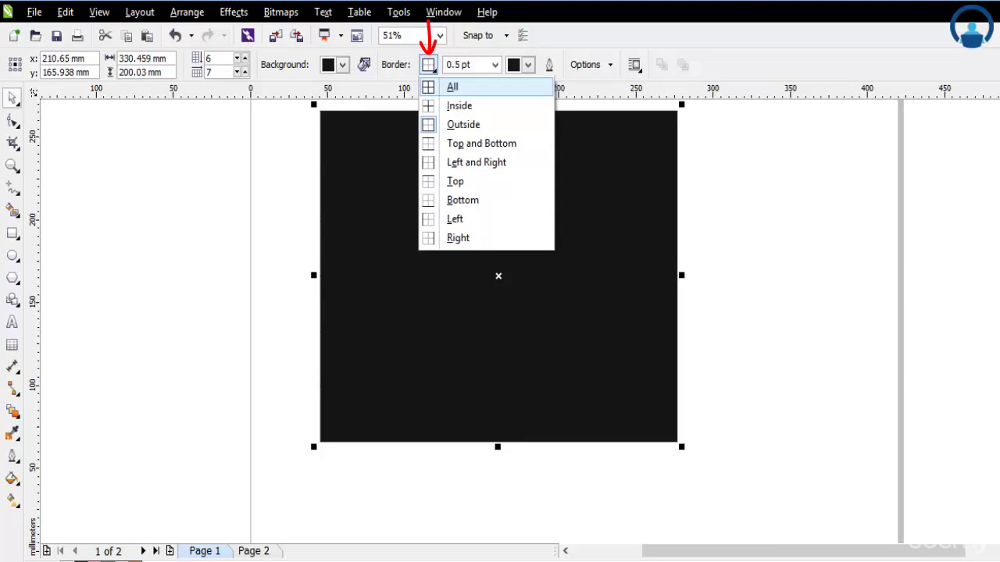
left_click(453, 87)
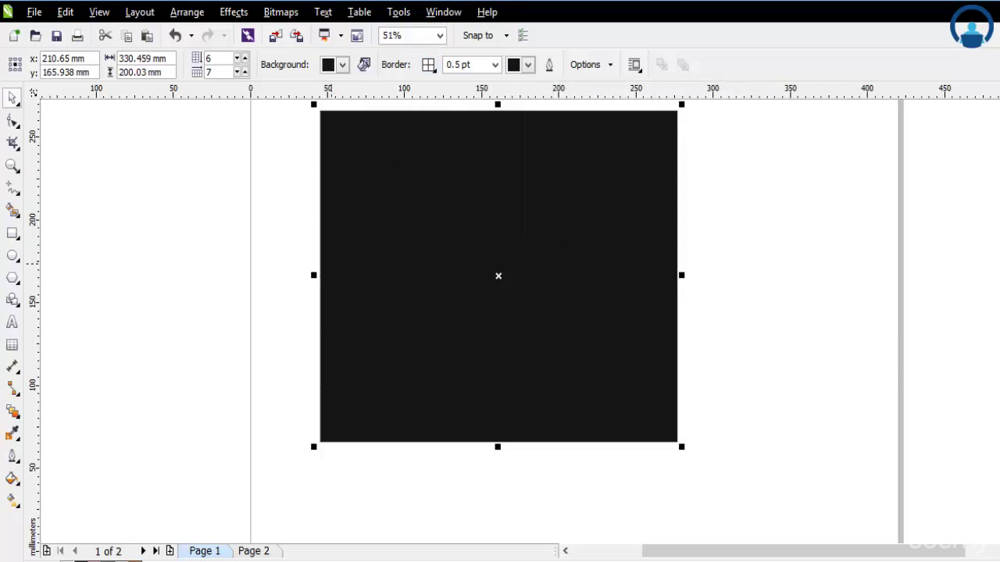
Set the width of all the table's borders to 1.0 pt.
left_click(429, 66)
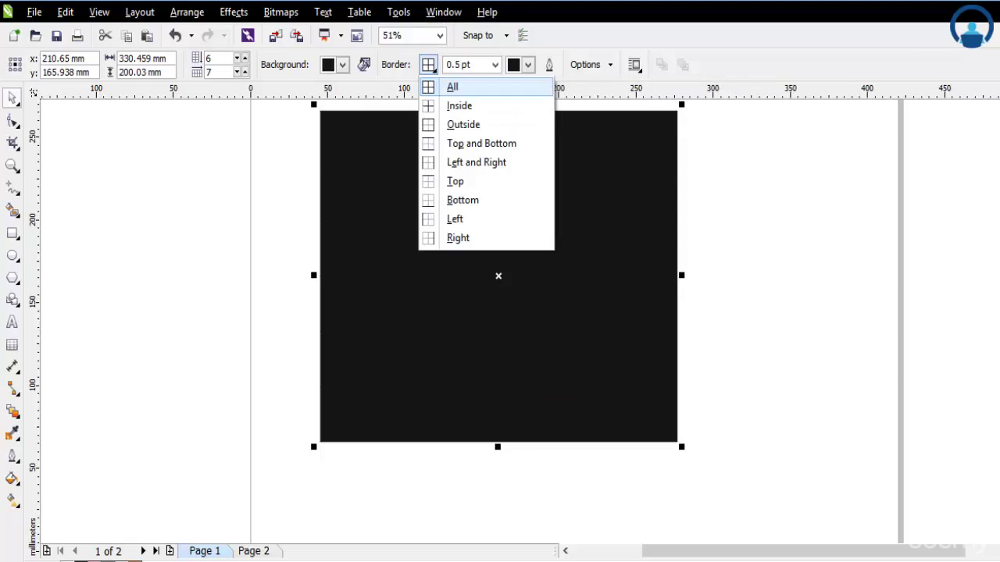
left_click(453, 87)
left_click(495, 65)
key("Down")
key("Down")
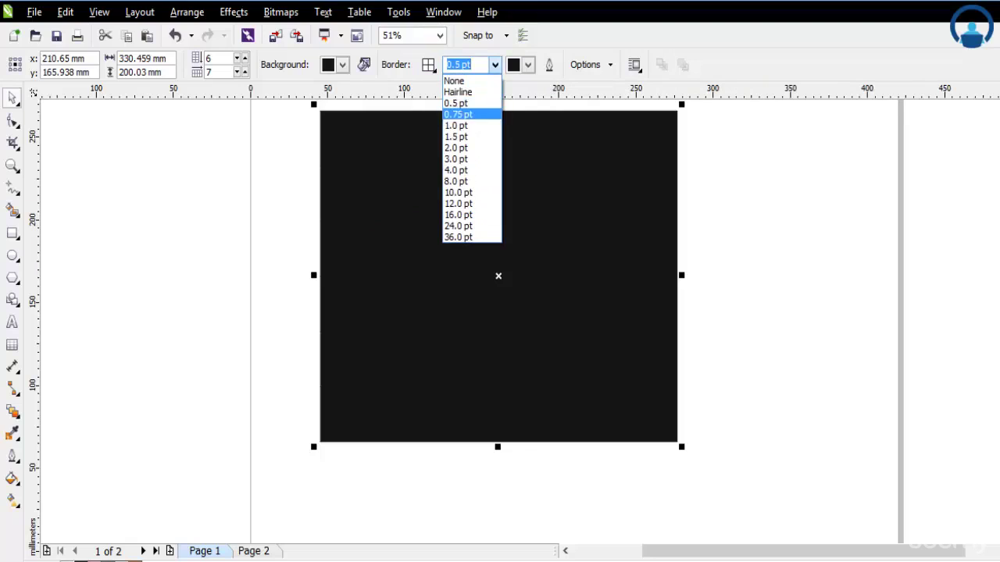
key("Return")
Colour all of the table's borders red and deselect the table.
left_click(528, 65)
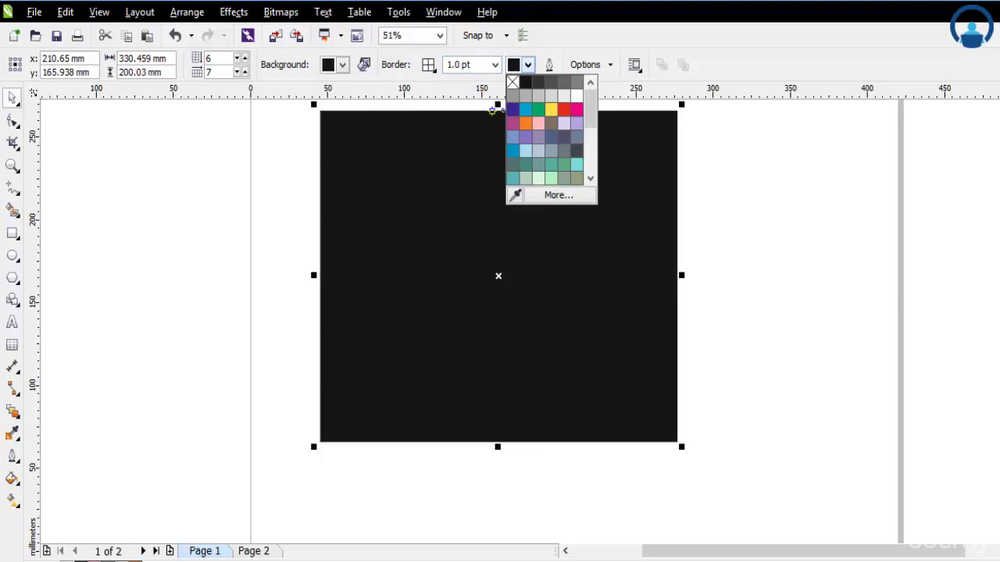
key("Right")
key("Right")
key("Right")
key("Right")
key("Down")
key("Down")
key("Left")
key("Return")
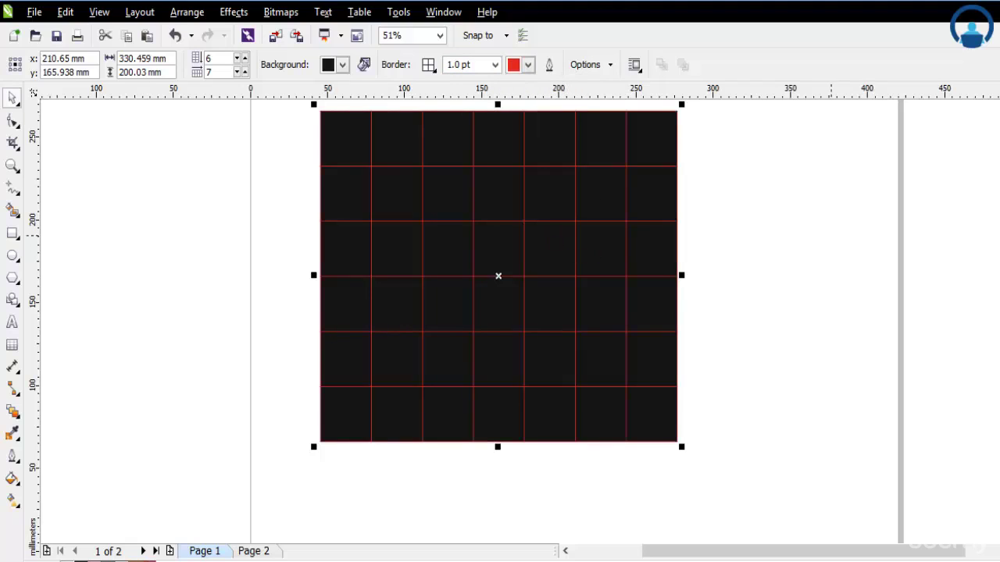
key("Escape")
scroll(500, 313, "up", 1)
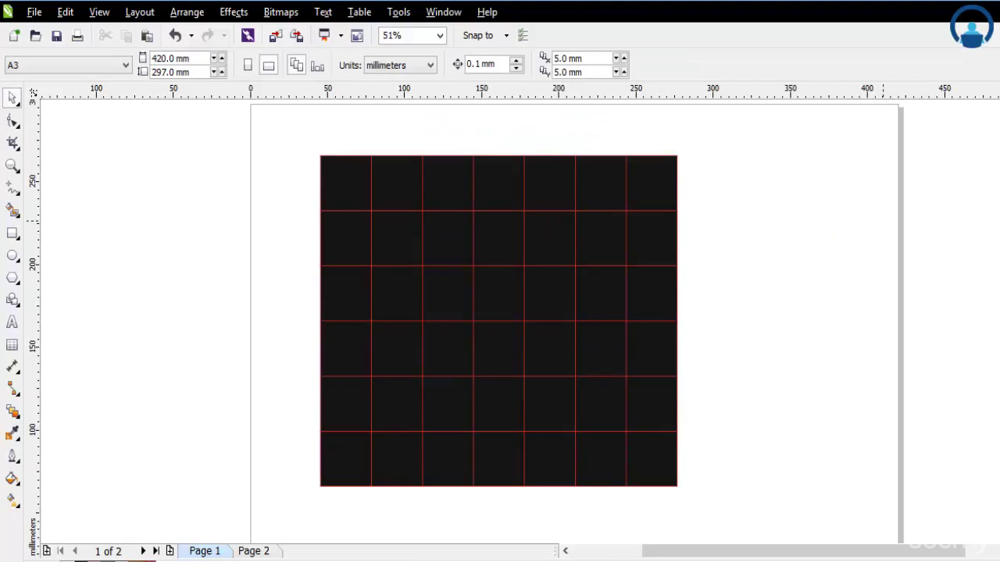
Select the table and try outside border widths of 2.0 pt and 12.0 pt.
left_click(499, 293)
left_click(496, 65)
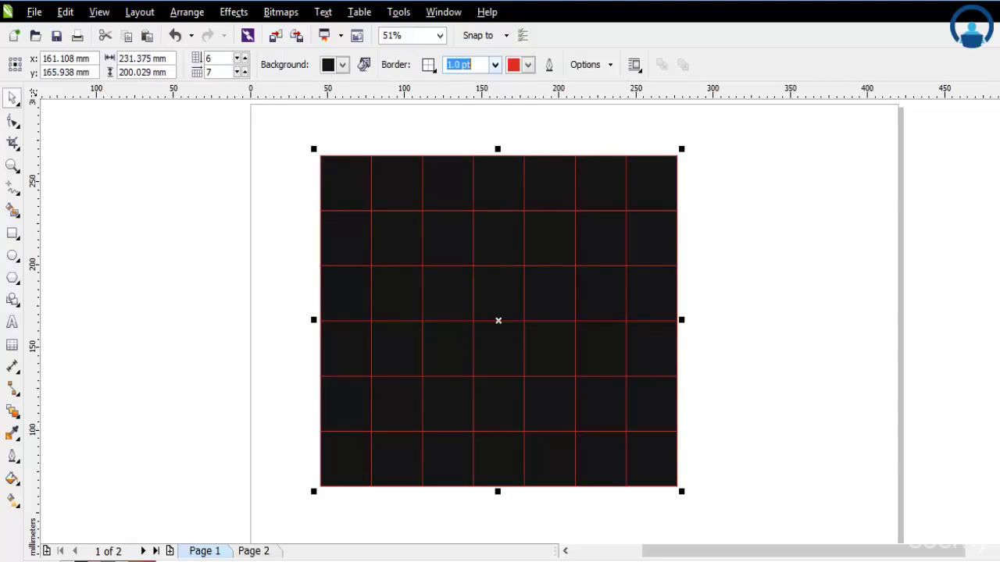
key("Down")
key("Down")
key("Down")
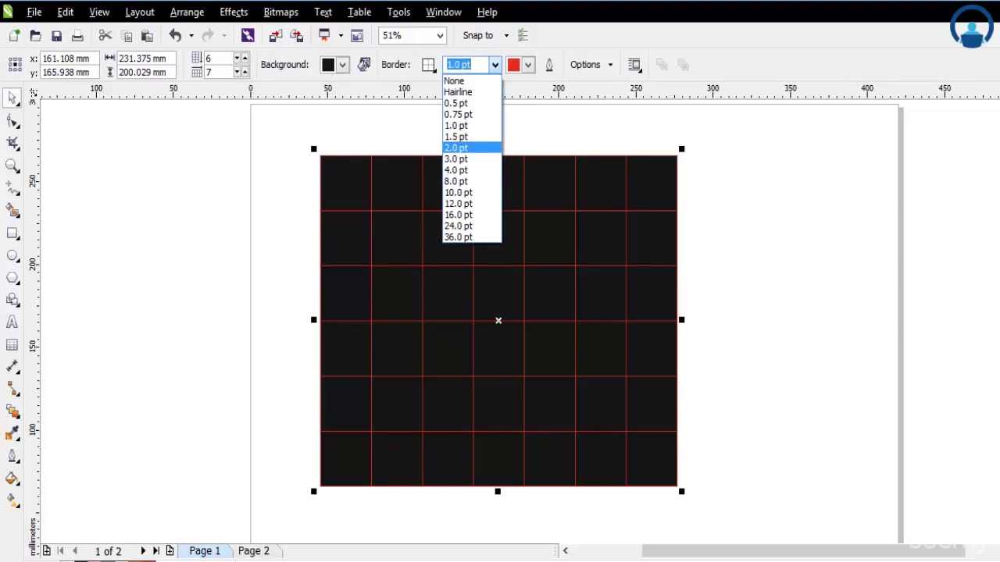
key("Return")
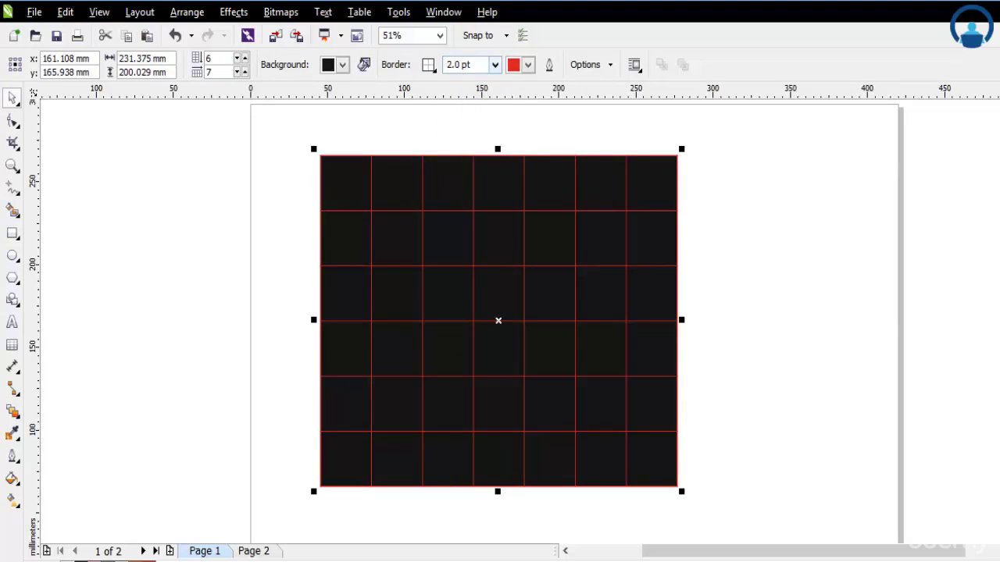
left_click(495, 64)
left_click(472, 203)
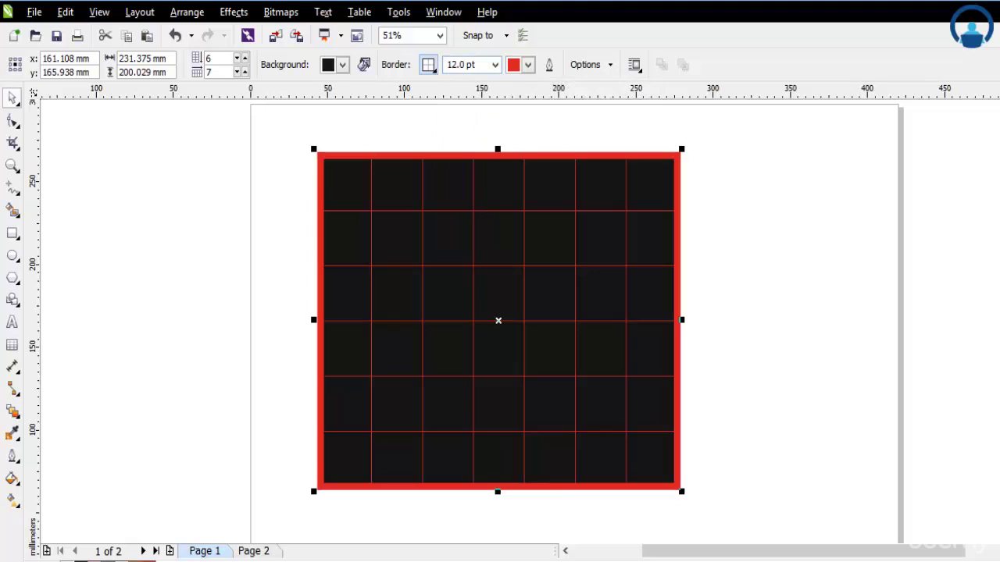
Undo the last two outside border width changes.
left_click(428, 64)
key("Down")
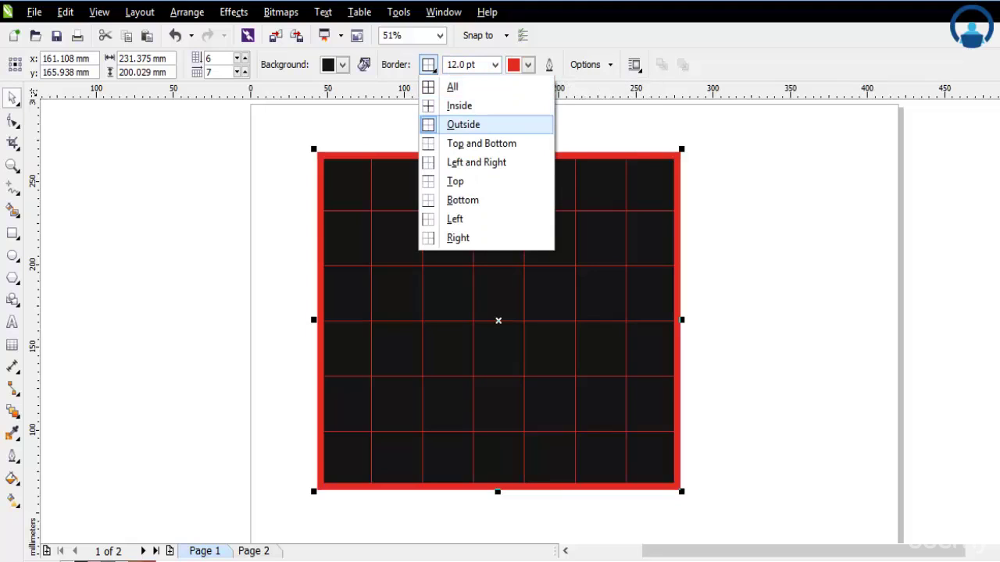
key("Up")
key("Return")
key("ctrl+z")
key("ctrl+z")
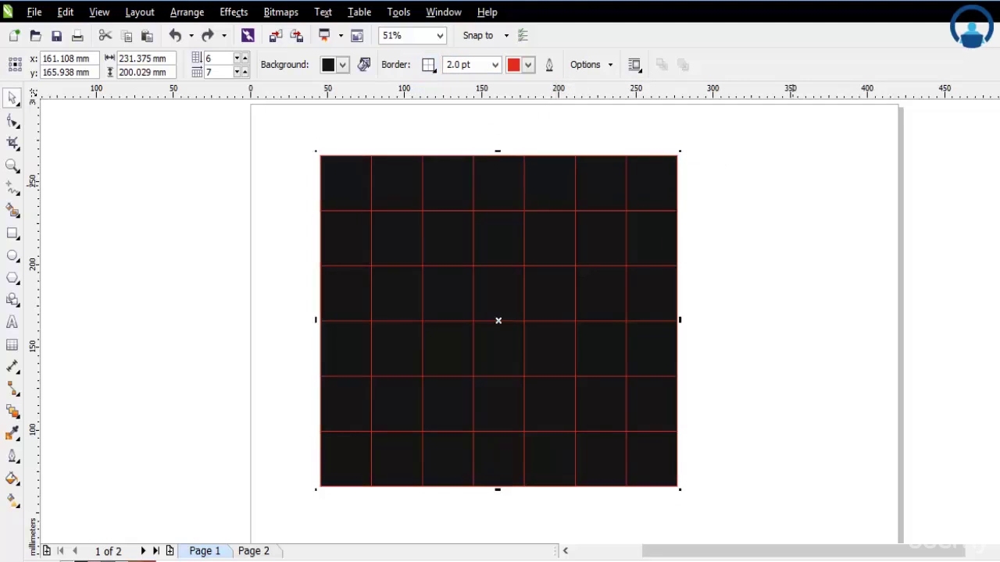
Target all of the table's borders, try widths of 8.0, 12.0 and 1.5 pt, and settle on 4.0 pt.
left_click(428, 65)
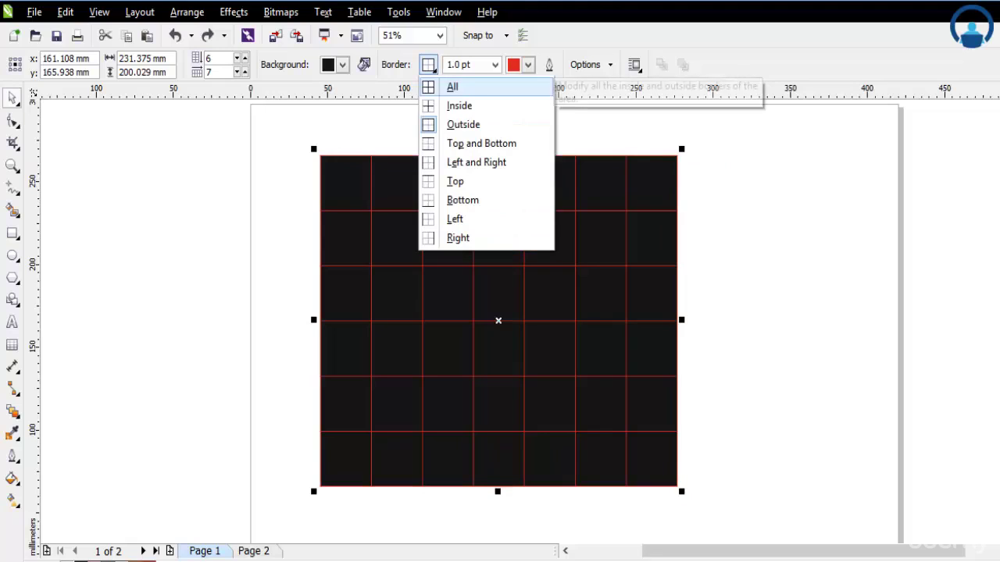
left_click(454, 87)
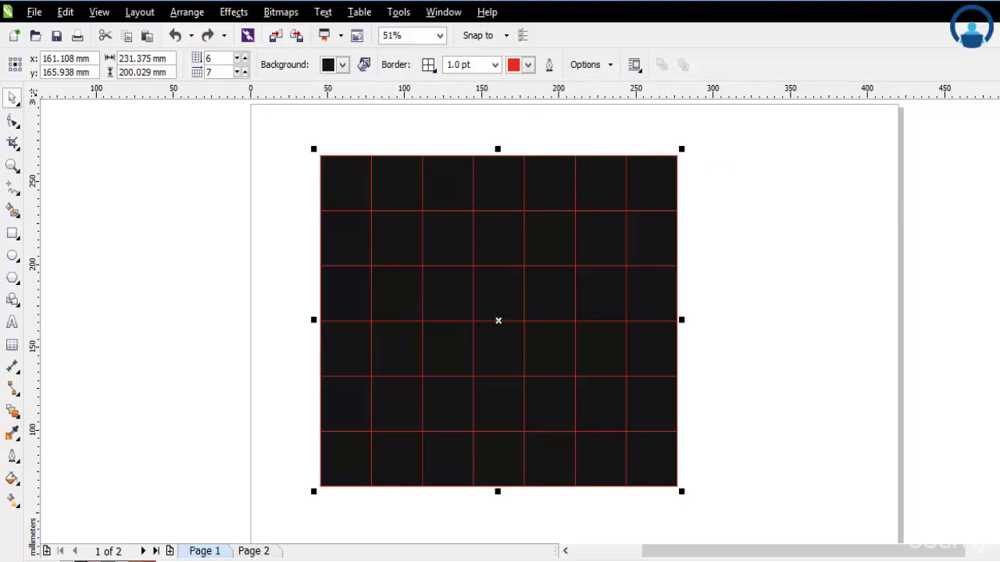
left_click(495, 64)
left_click(472, 183)
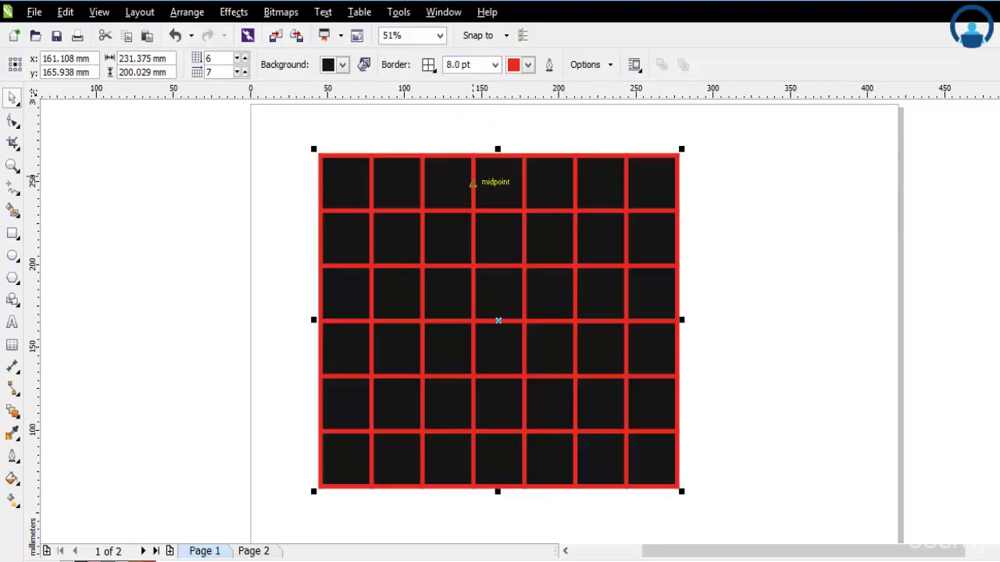
left_click(495, 64)
left_click(472, 201)
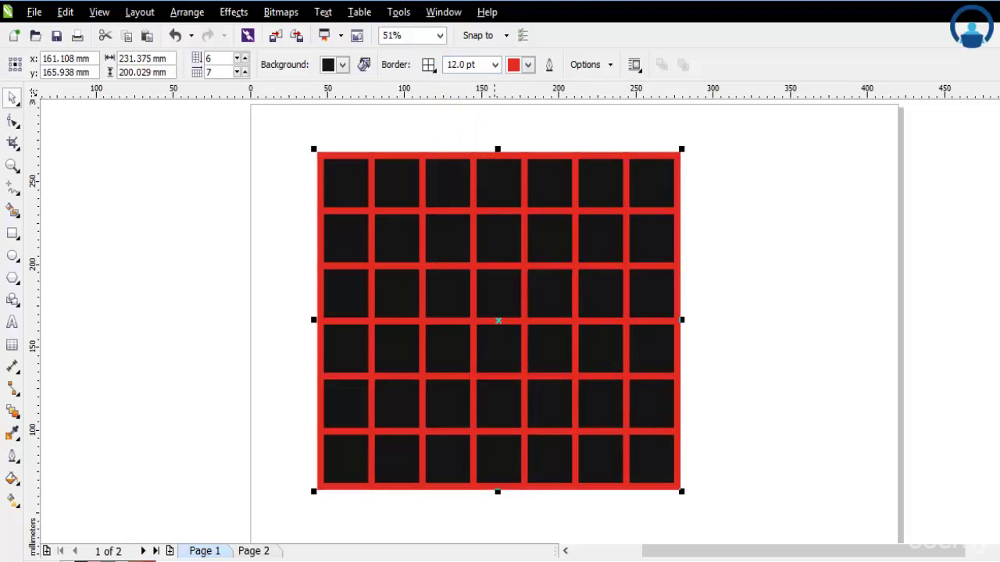
left_click(495, 65)
left_click(471, 136)
left_click(495, 65)
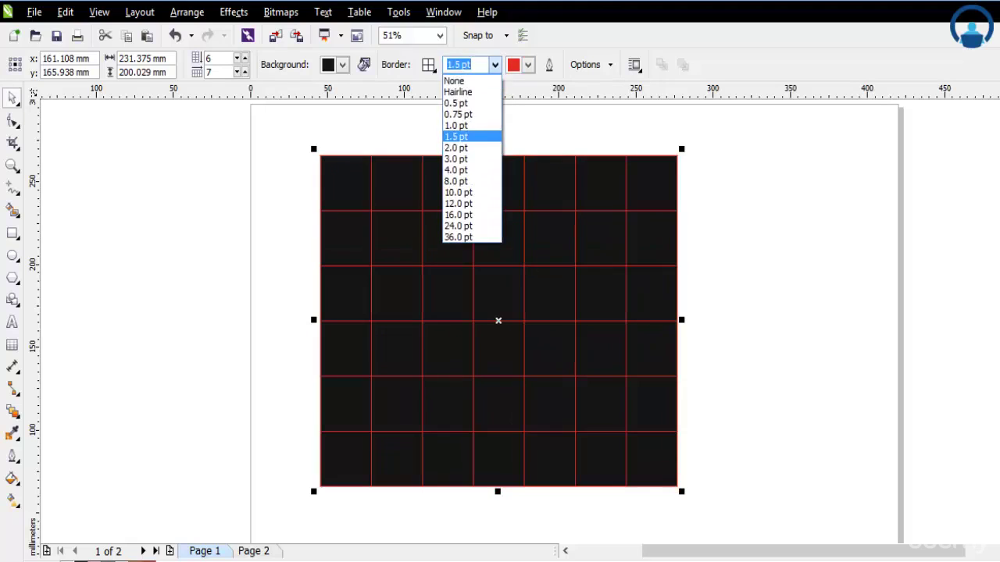
left_click(472, 137)
left_click(495, 65)
left_click(471, 170)
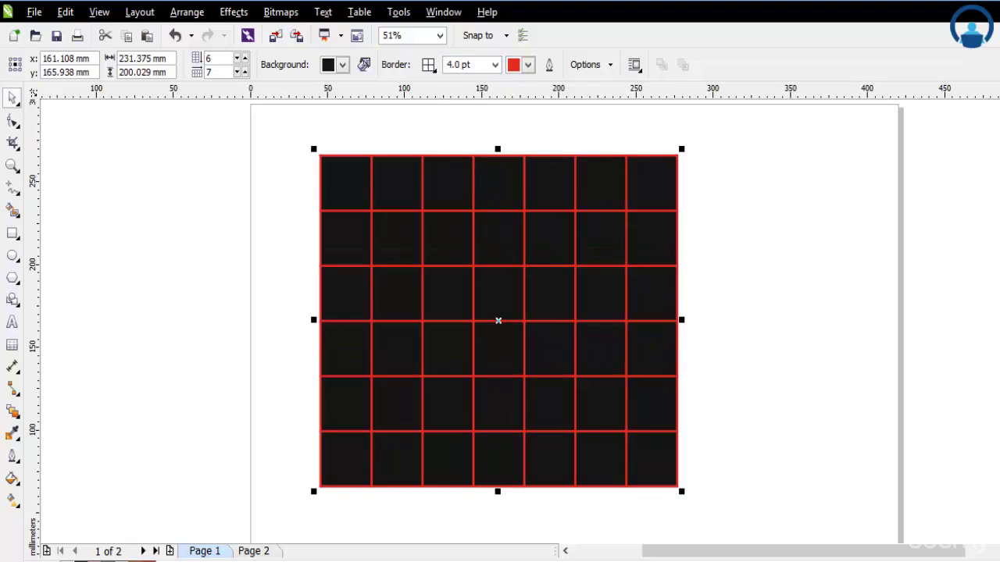
Target only the inside borders, try a 1.5 pt width, and make them 16.0 pt and yellow.
left_click(429, 64)
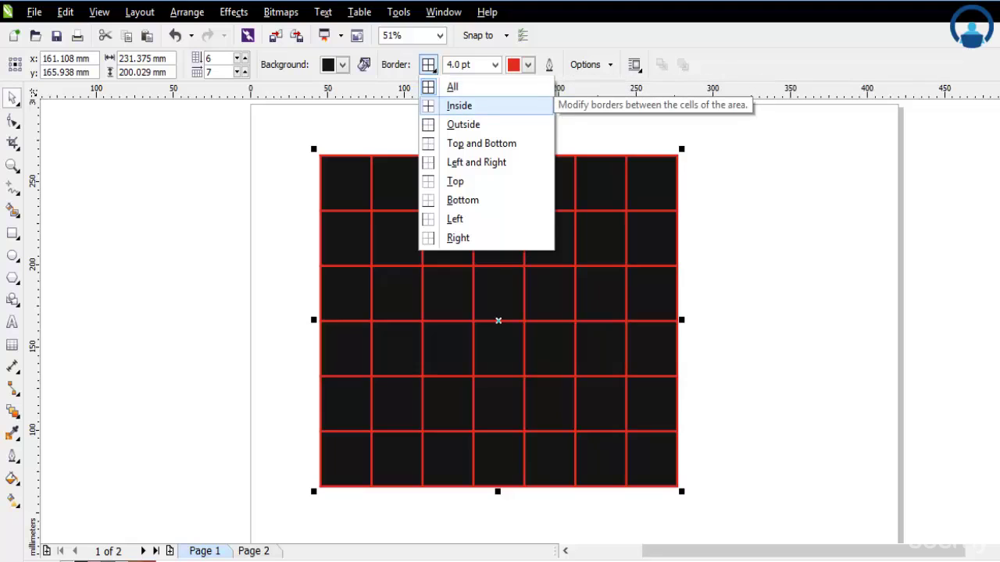
left_click(459, 105)
left_click(494, 64)
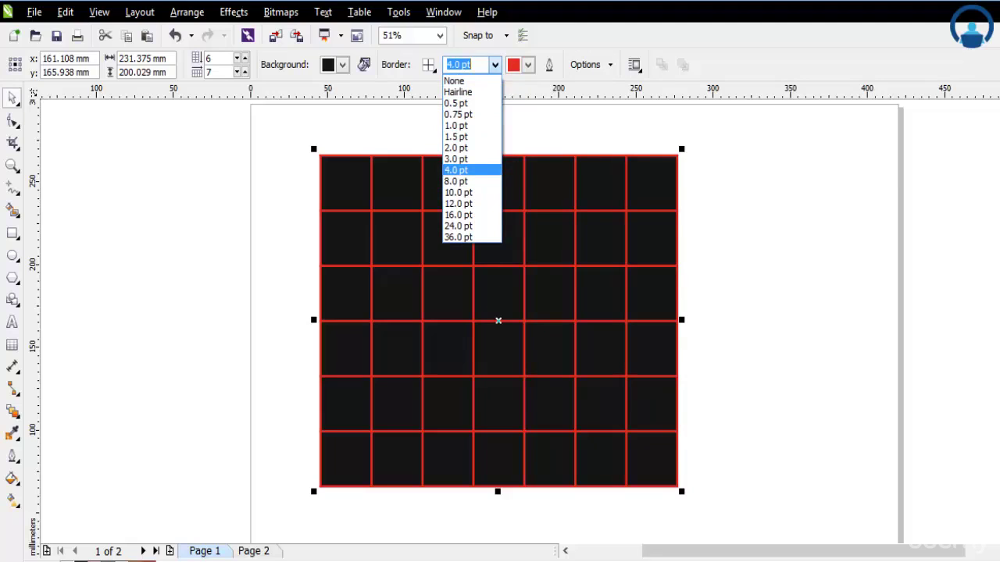
left_click(471, 171)
left_click(495, 64)
left_click(472, 137)
left_click(495, 65)
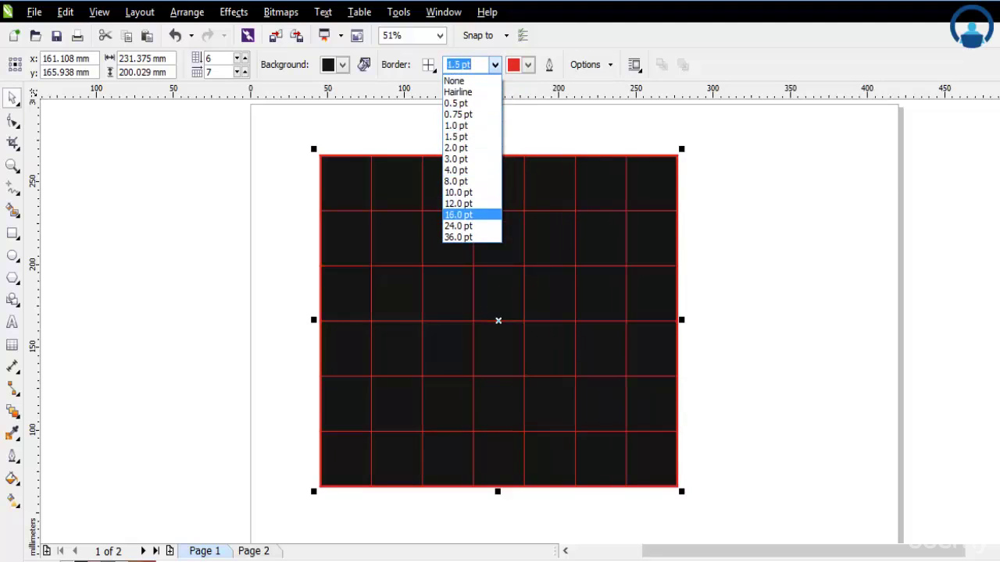
left_click(477, 214)
left_click(528, 65)
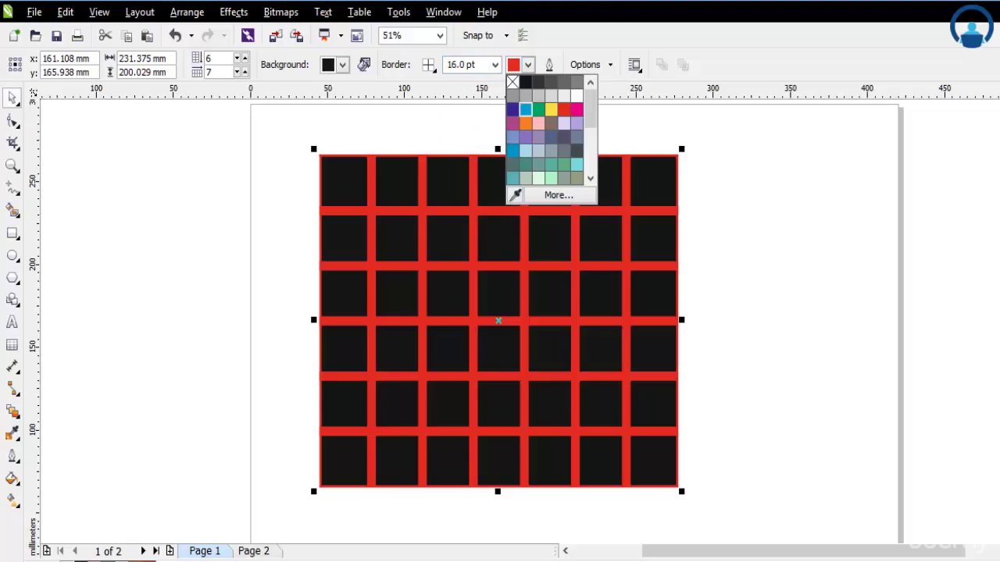
left_click(551, 109)
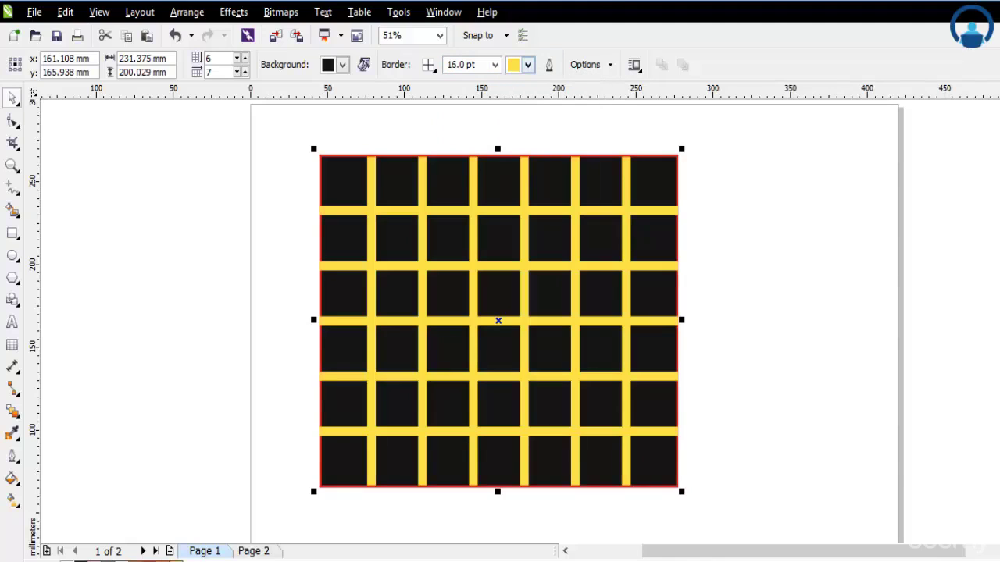
Try red on the inside borders, reduce their width to 3.0 pt and colour them yellow.
left_click(528, 65)
left_click(564, 109)
left_click(494, 64)
left_click(470, 157)
left_click(528, 65)
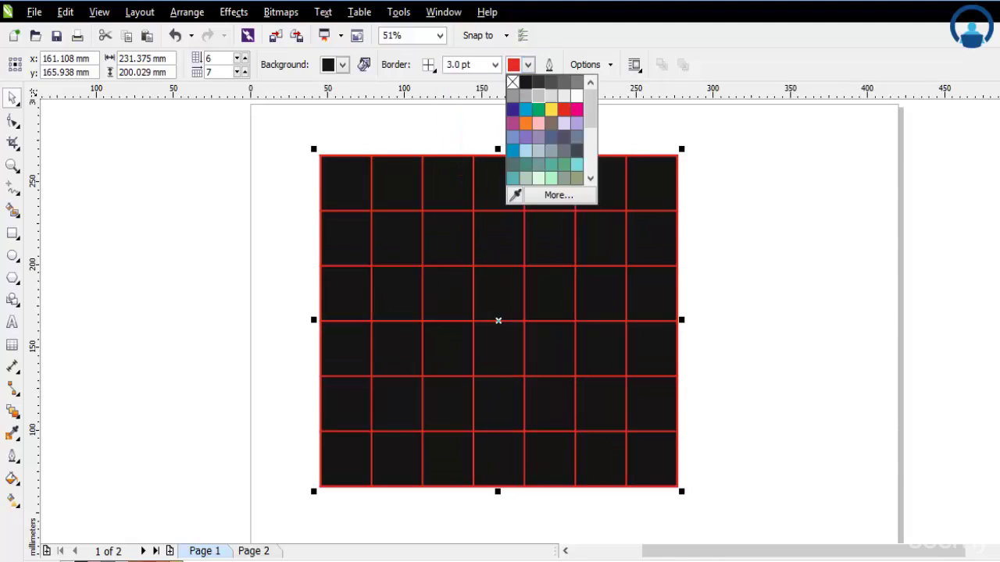
left_click(551, 110)
Set the width of the table's outside borders to 8.0 pt.
left_click(428, 65)
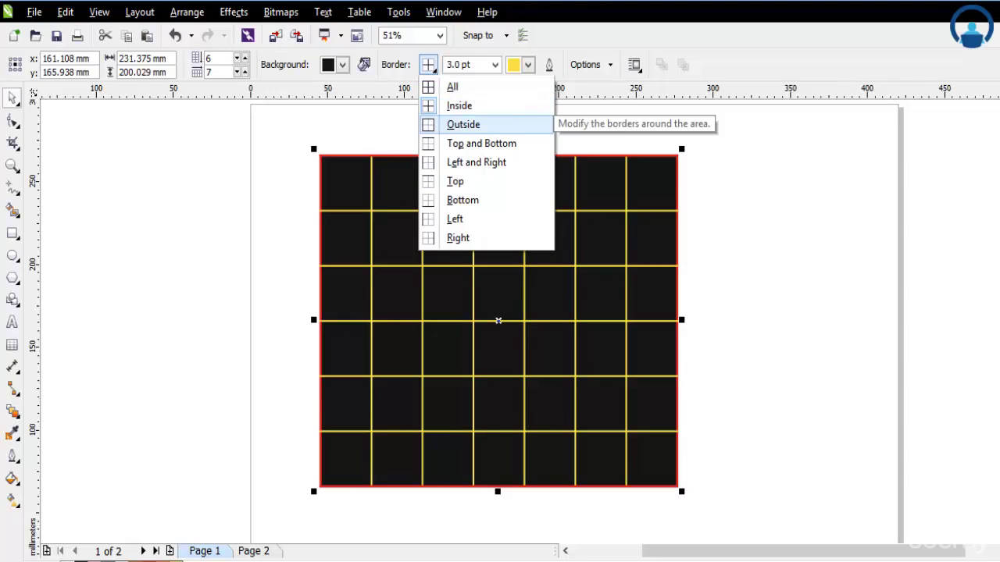
left_click(464, 125)
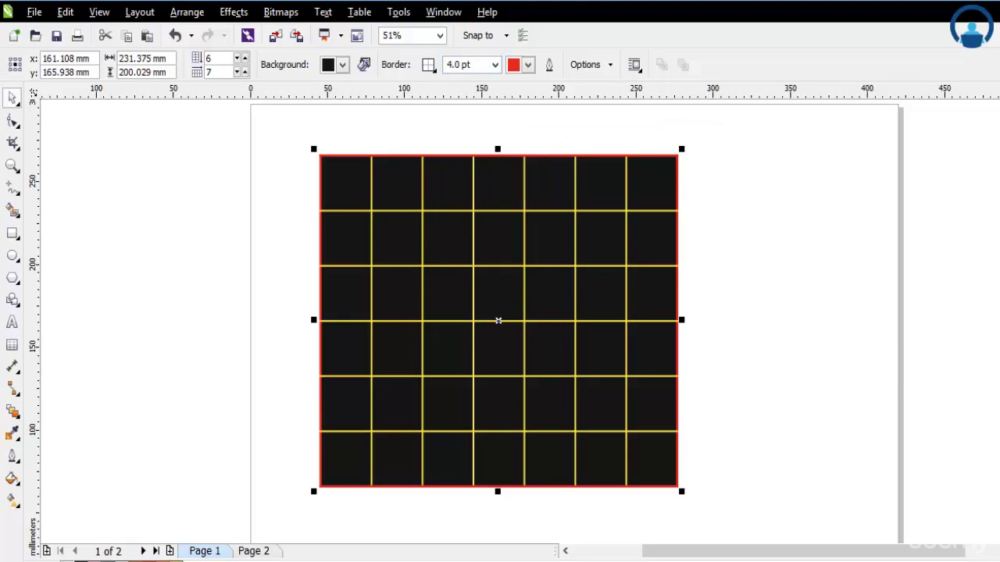
left_click(429, 65)
left_click(426, 122)
left_click(495, 65)
left_click(459, 181)
Try light blue on the outside borders and change their colour to magenta.
left_click(528, 65)
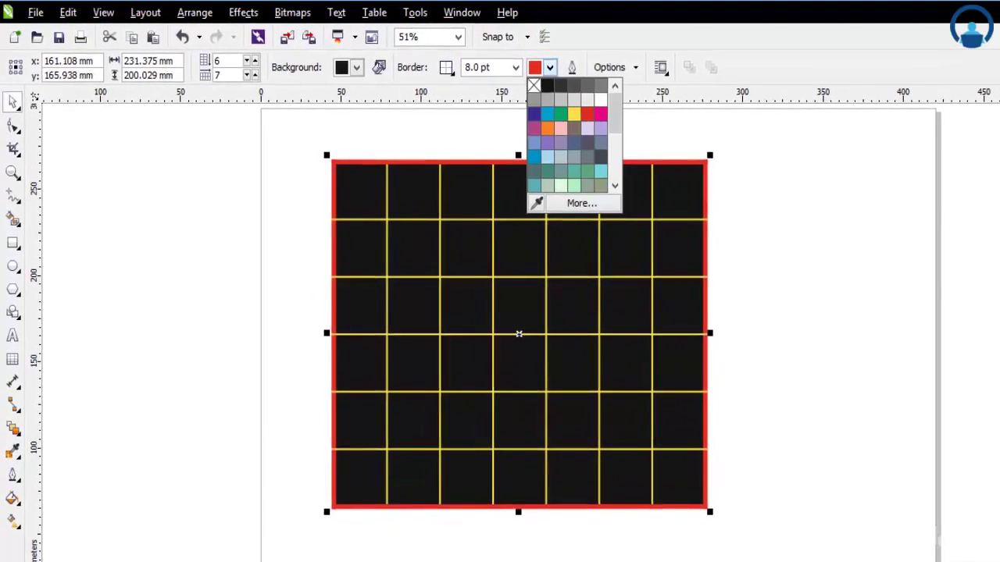
left_click(546, 157)
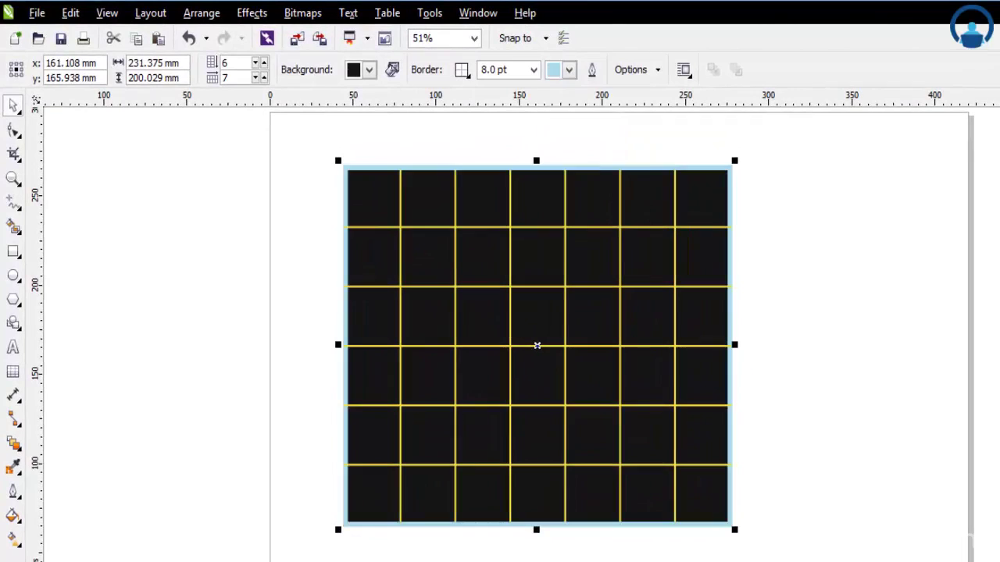
left_click(569, 69)
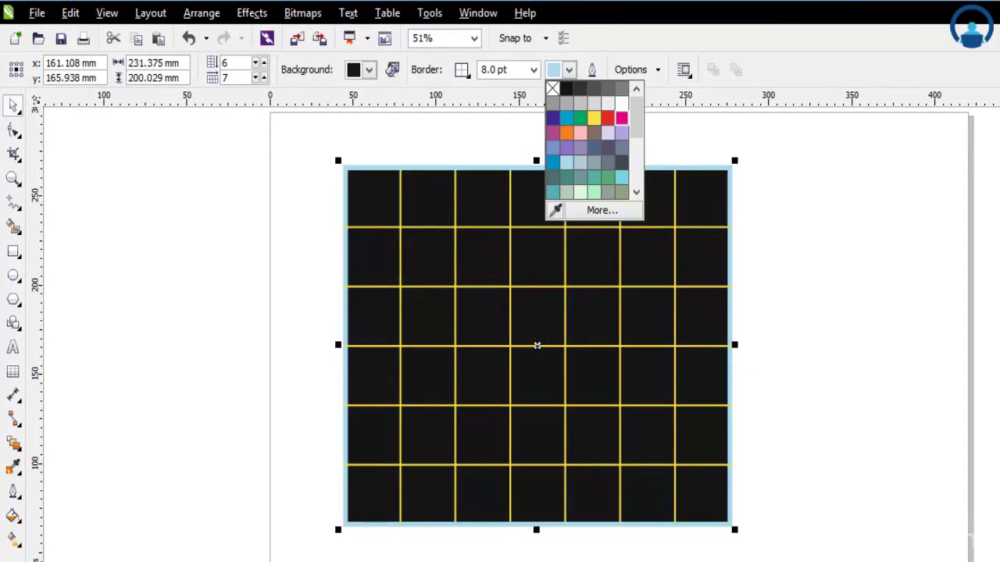
left_click(621, 118)
Set only the table's top and bottom borders to a width of 12.0 pt.
left_click(466, 70)
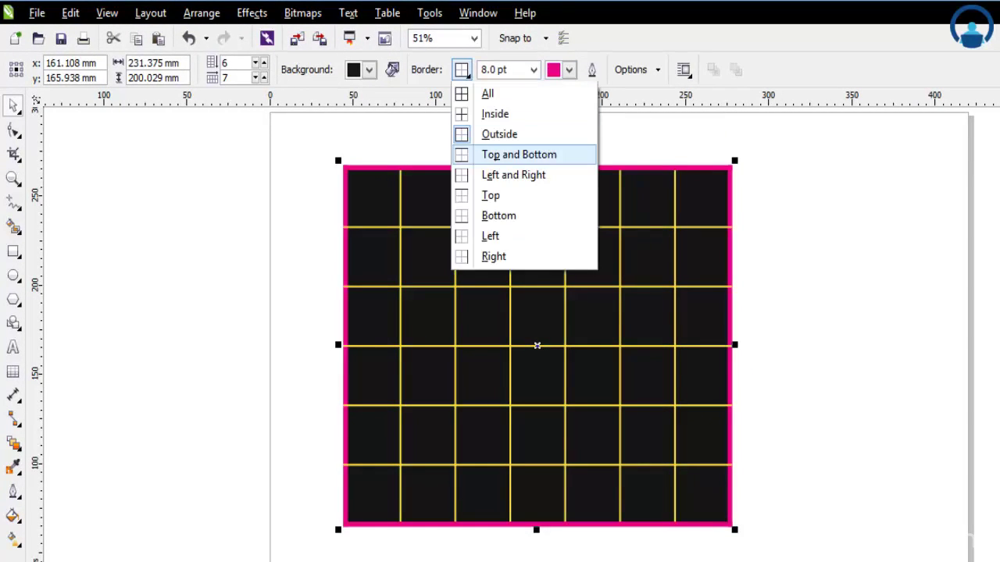
left_click(519, 154)
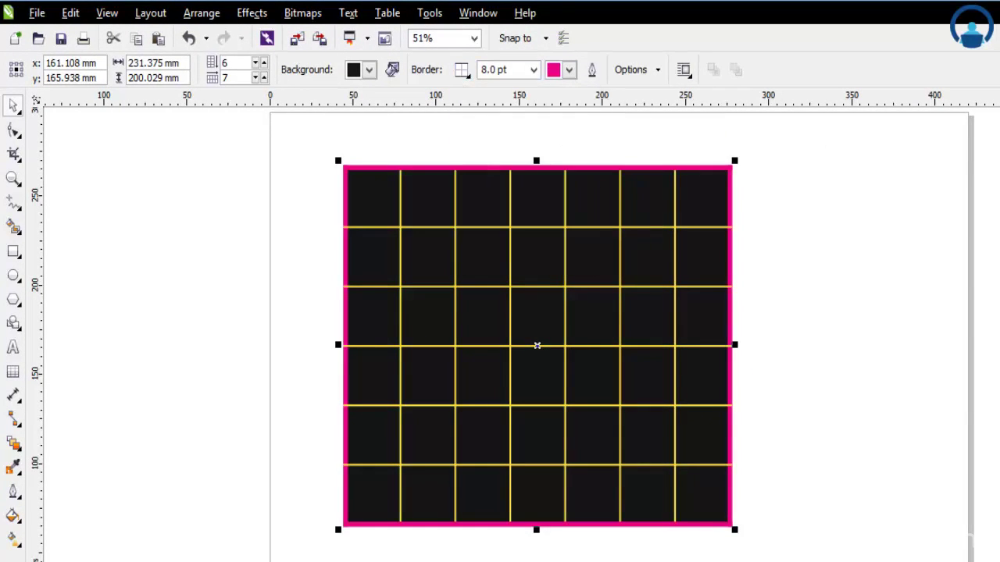
left_click(533, 70)
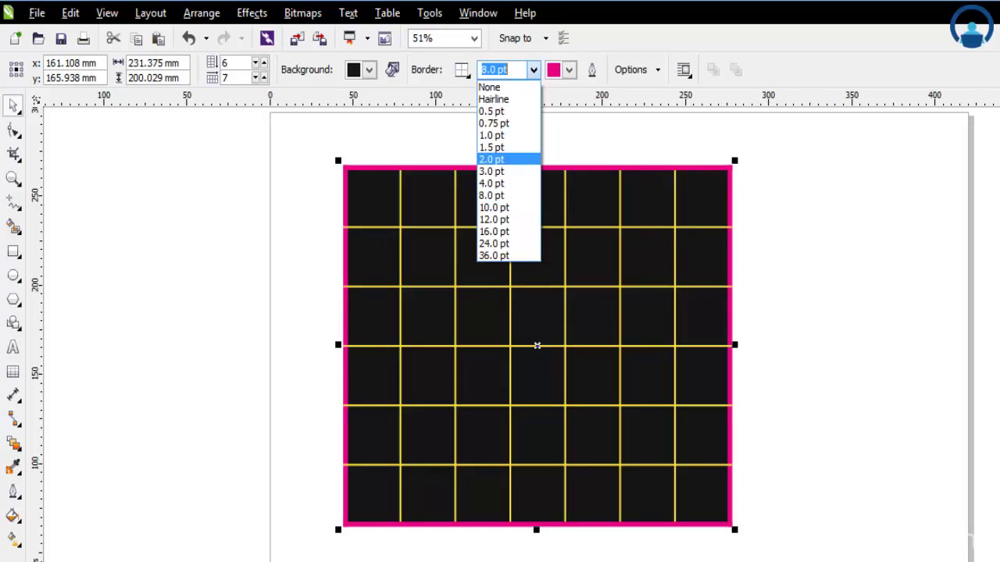
left_click(461, 70)
left_click(461, 70)
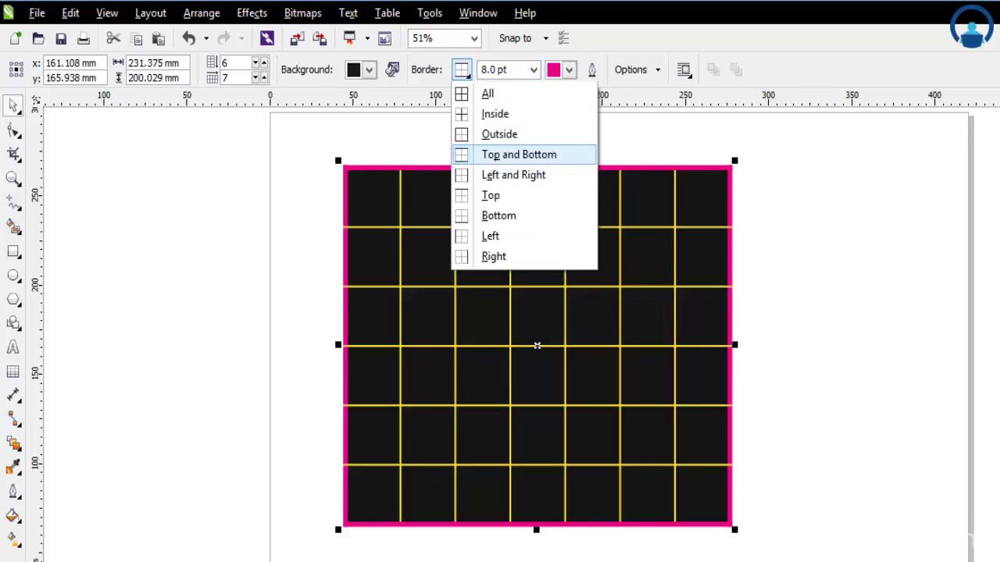
left_click(518, 155)
left_click(534, 69)
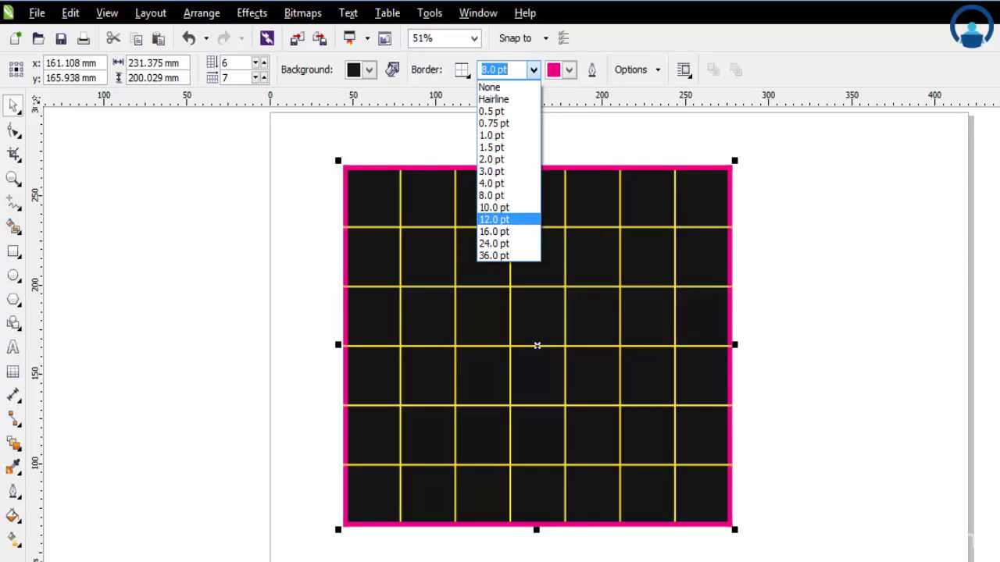
left_click(508, 219)
Change the colour of the top and bottom borders to blue.
left_click(569, 70)
left_click(569, 70)
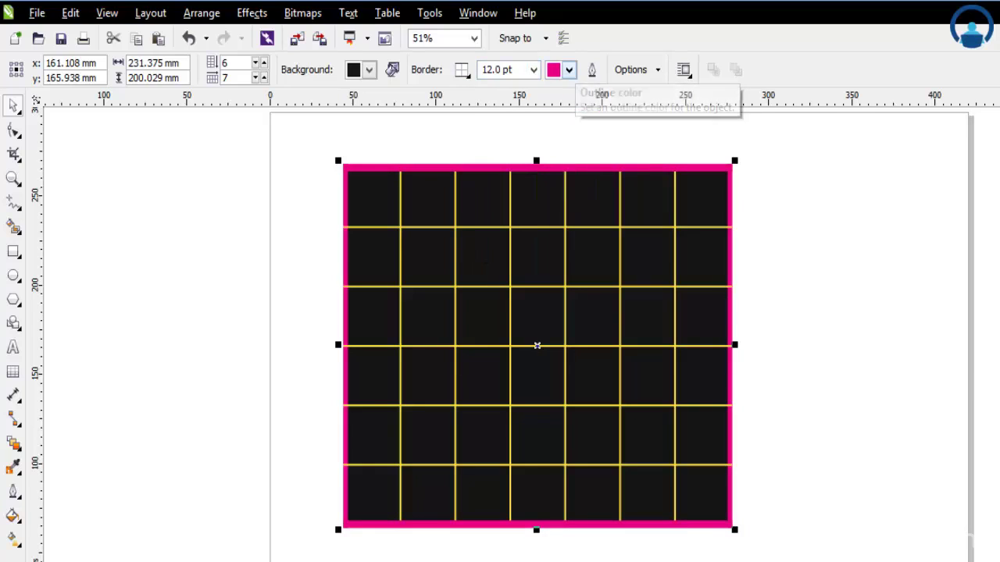
left_click(569, 69)
left_click(552, 161)
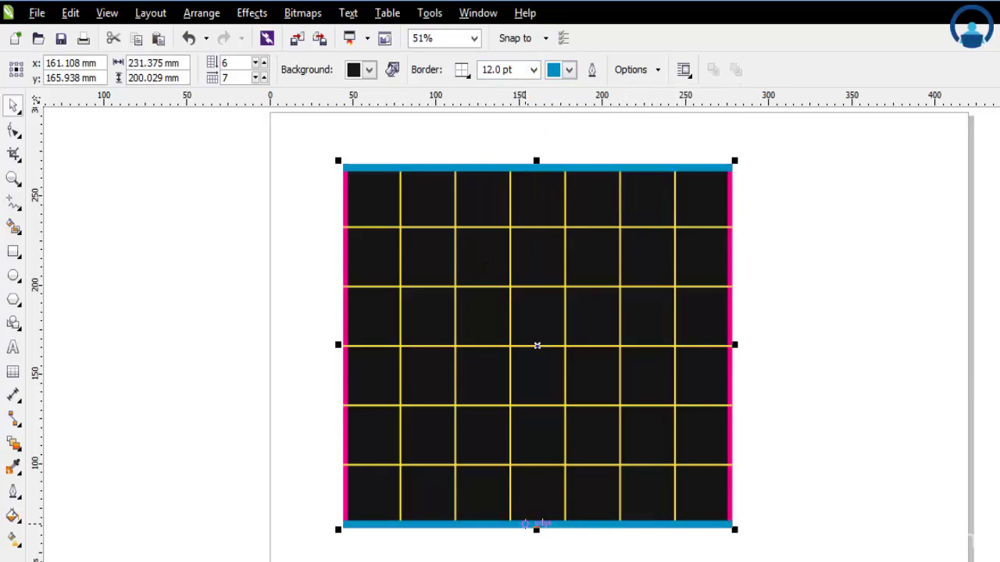
Set only the table's left and right borders to a width of 10.0 pt.
left_click(462, 70)
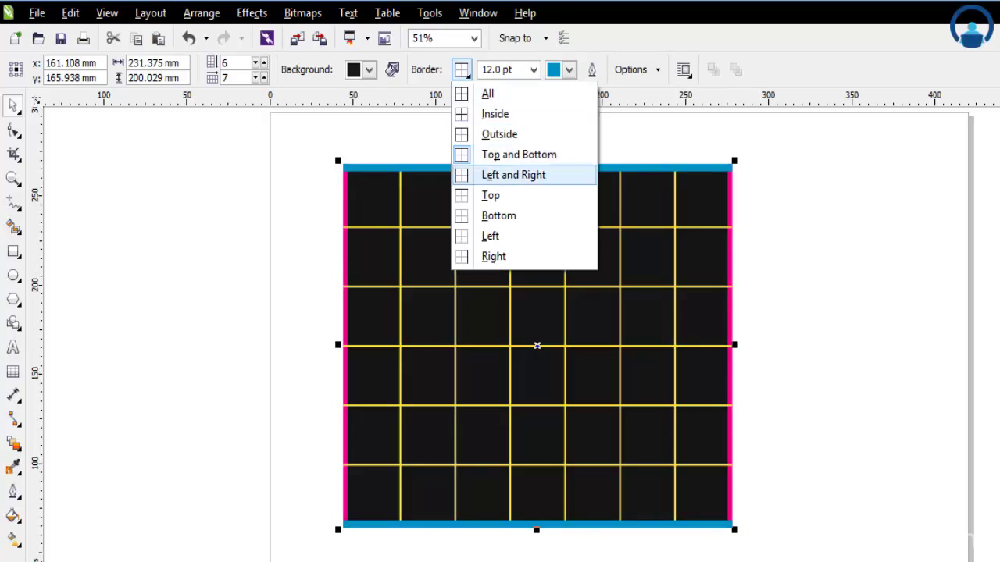
left_click(513, 175)
left_click(533, 70)
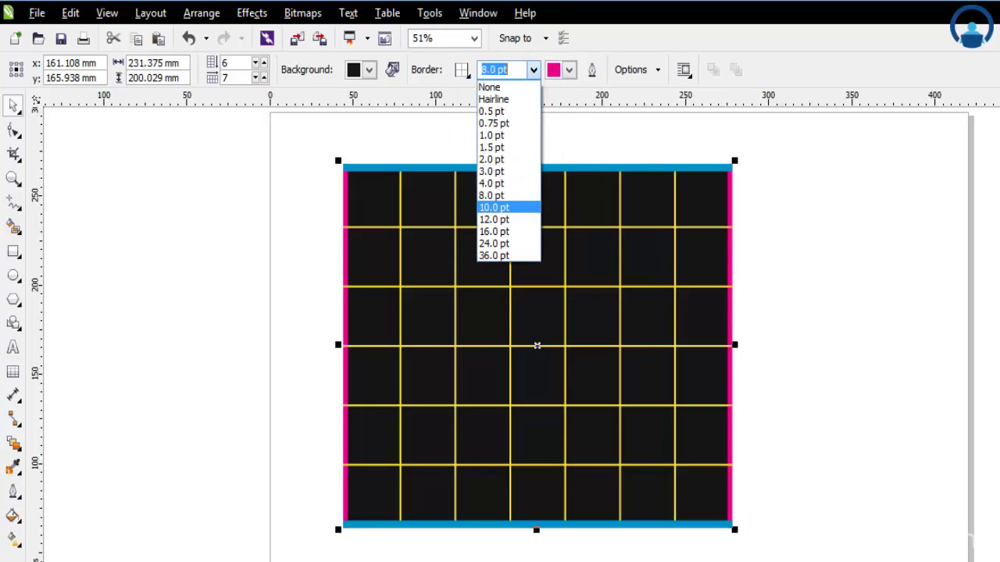
left_click(494, 207)
left_click(569, 70)
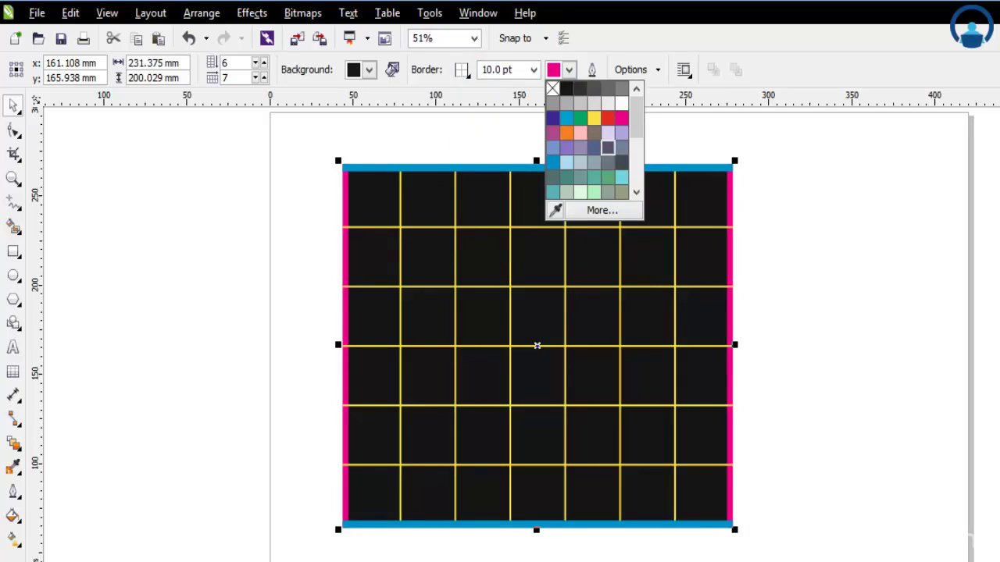
left_click(534, 69)
left_click(494, 207)
Try slate blue on the left and right borders and change their colour to purple-pink.
left_click(569, 70)
left_click(622, 148)
left_click(569, 69)
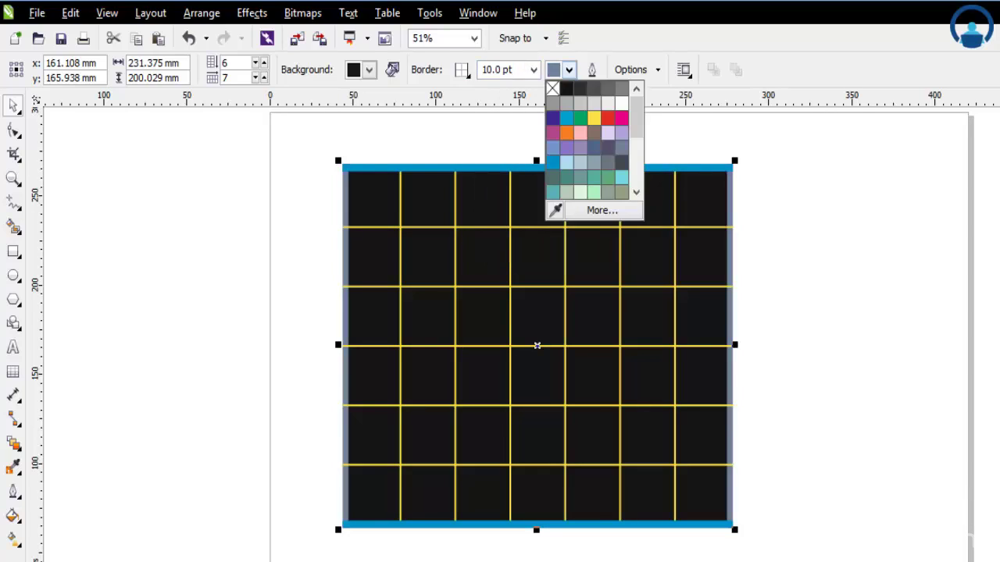
left_click(553, 133)
Set only the table's top border to a width of 3.0 pt.
left_click(461, 70)
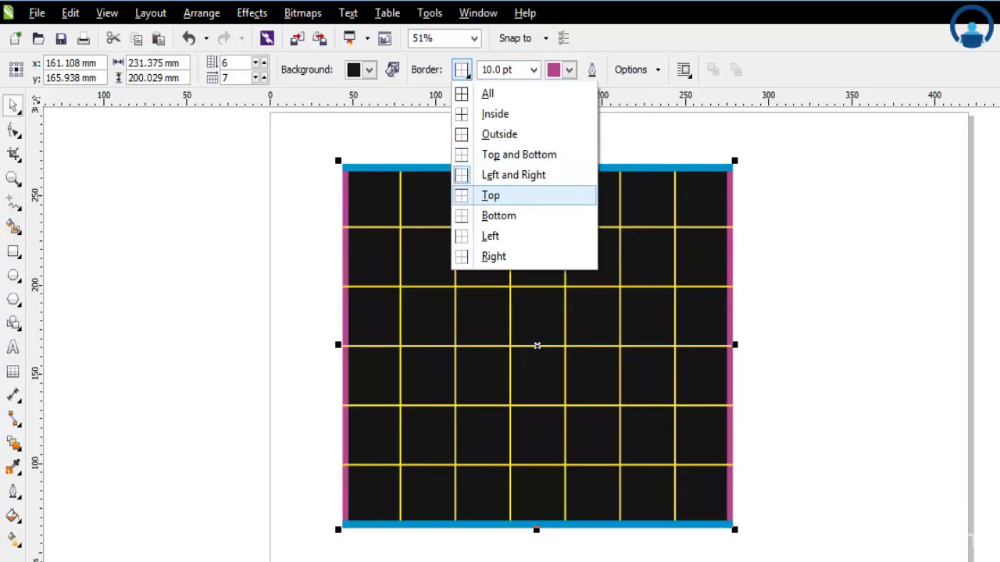
left_click(489, 194)
left_click(534, 69)
left_click(492, 148)
left_click(534, 70)
left_click(492, 171)
Colour the top border orange and set its width to 10.0 pt.
left_click(568, 69)
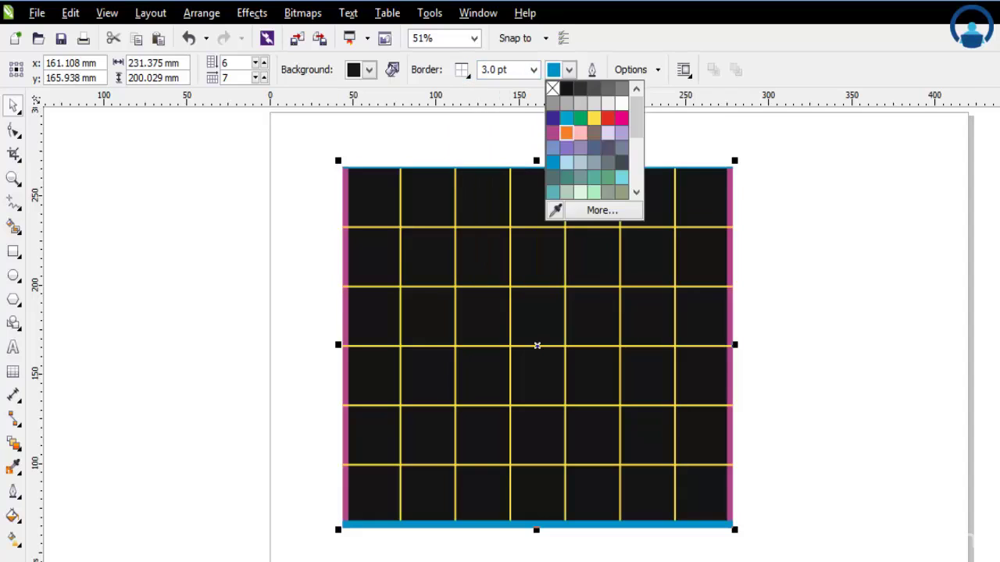
left_click(567, 133)
left_click(533, 70)
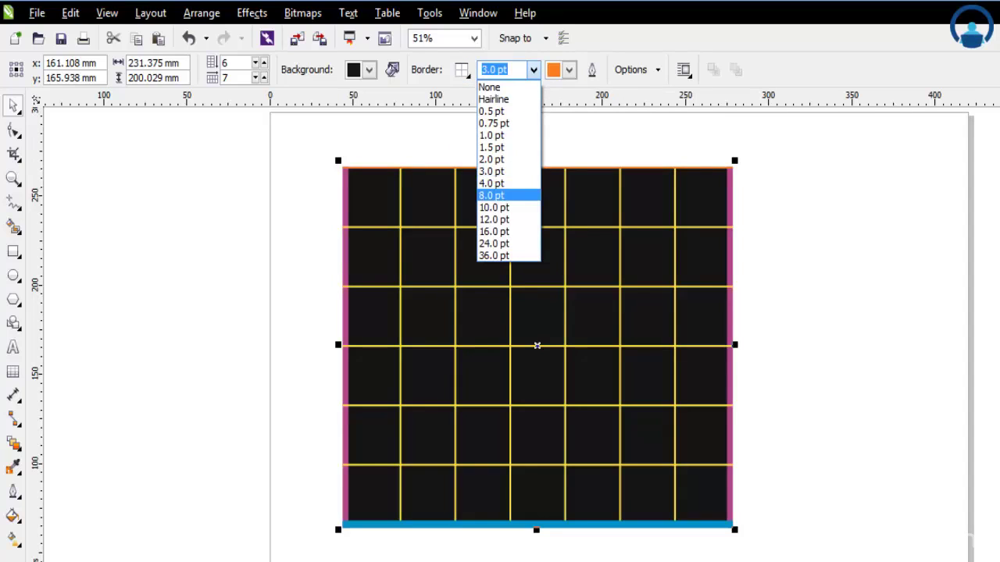
left_click(500, 207)
Set only the table's bottom border to a width of 24.0 pt.
left_click(462, 69)
left_click(499, 215)
left_click(533, 70)
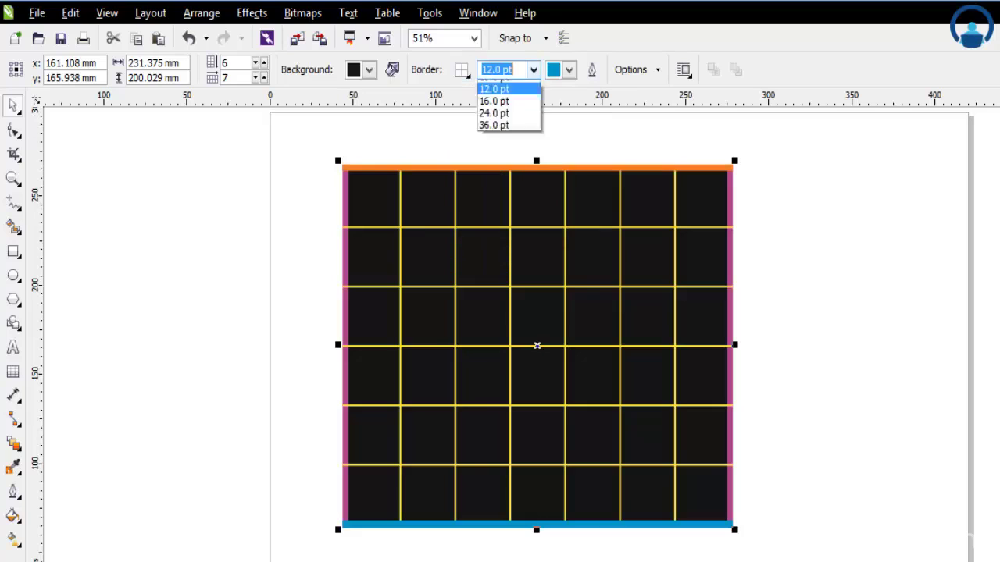
left_click(494, 243)
Try grey-green on the bottom border and change its colour to dark olive green.
left_click(568, 70)
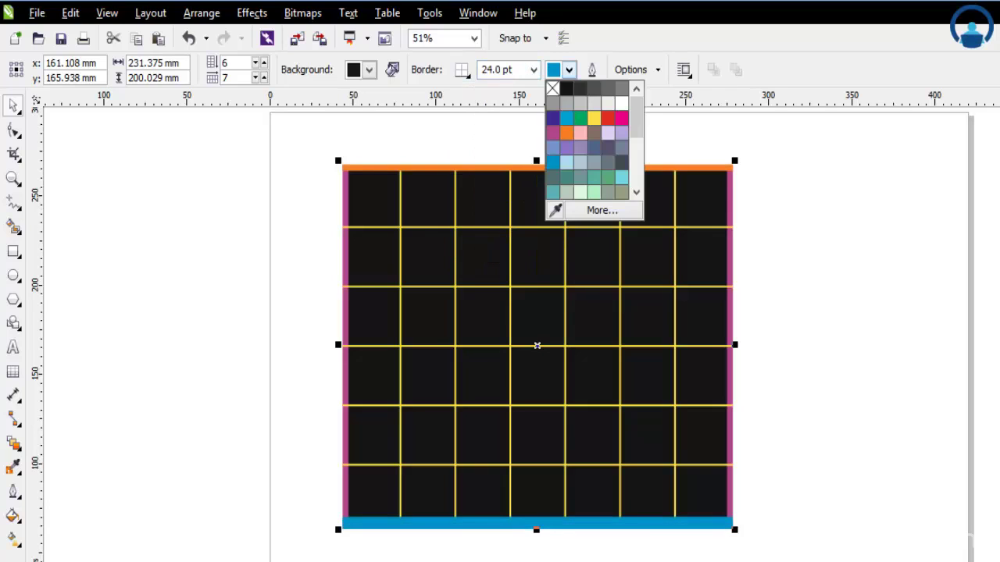
left_click(621, 193)
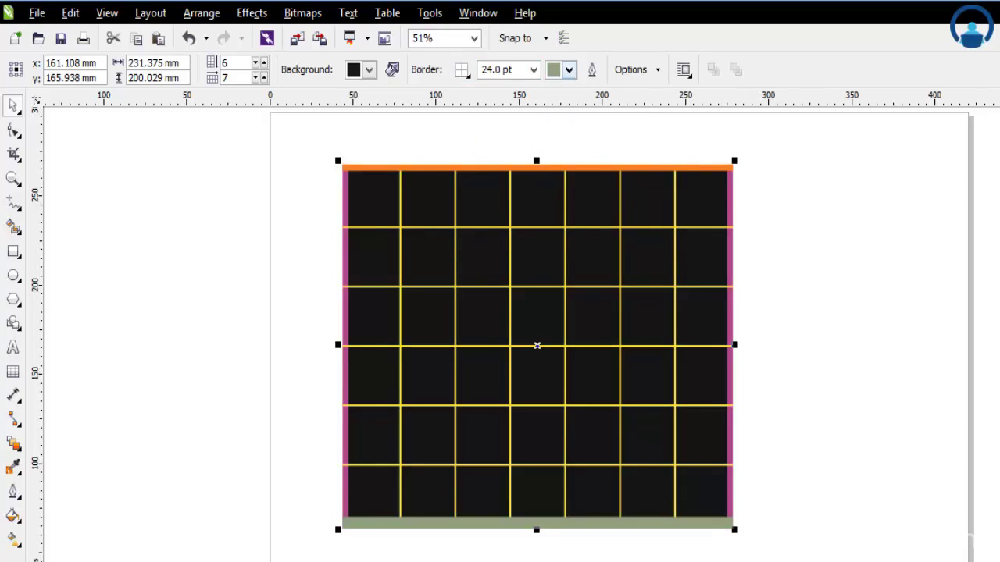
left_click(569, 69)
left_click(595, 192)
mouse_move(808, 370)
left_mouse_down()
mouse_move(812, 359)
mouse_move(812, 370)
left_mouse_up()
left_click(820, 469)
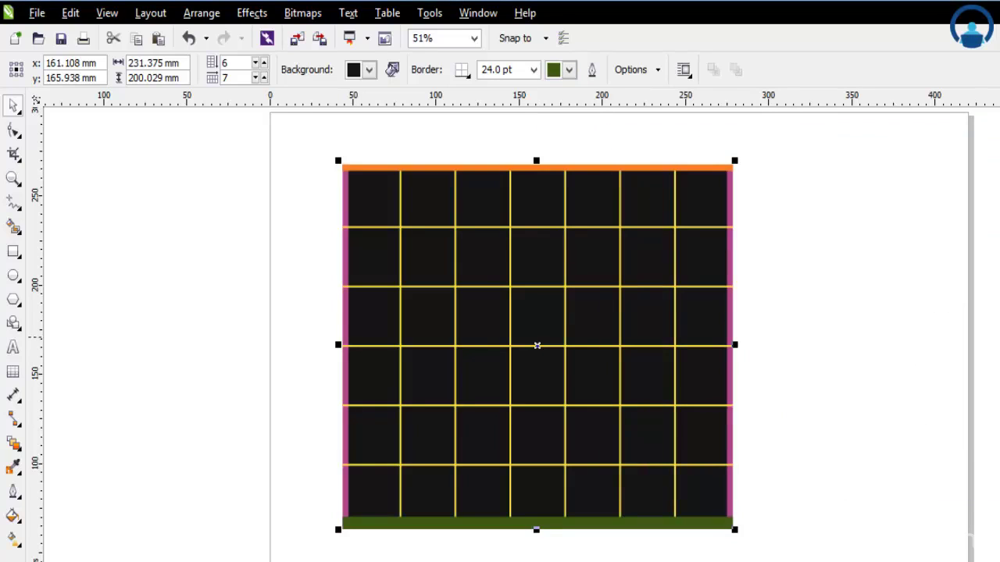
Set only the table's left border to a width of 16.0 pt and colour it teal.
left_click(462, 69)
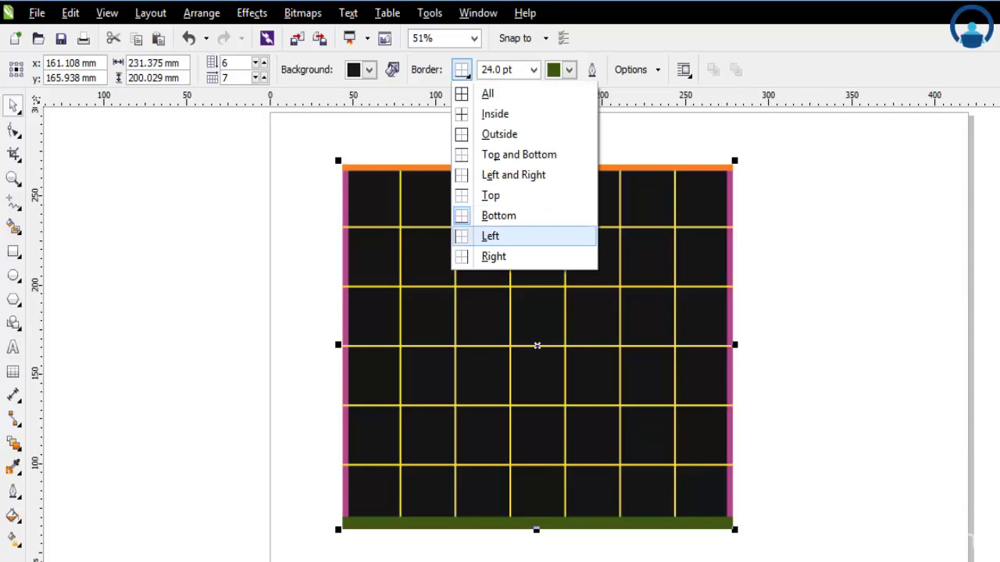
left_click(462, 237)
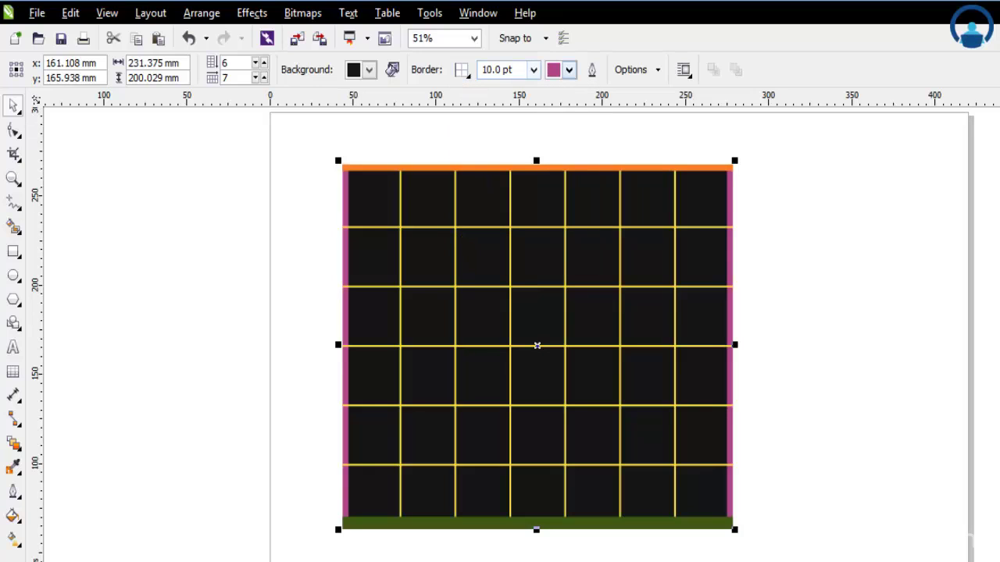
left_click(591, 70)
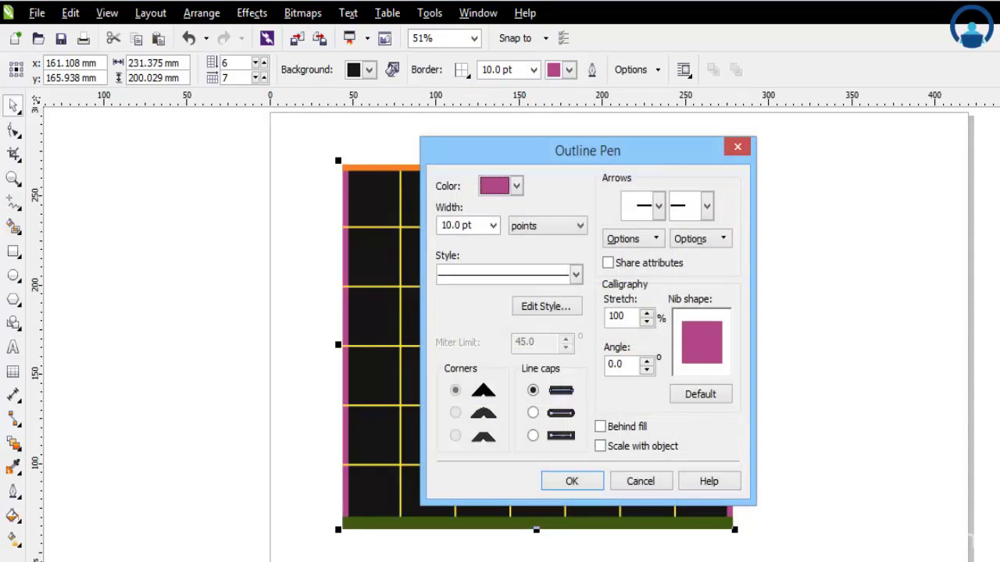
key("Escape")
left_click(533, 70)
left_click(500, 227)
left_click(569, 70)
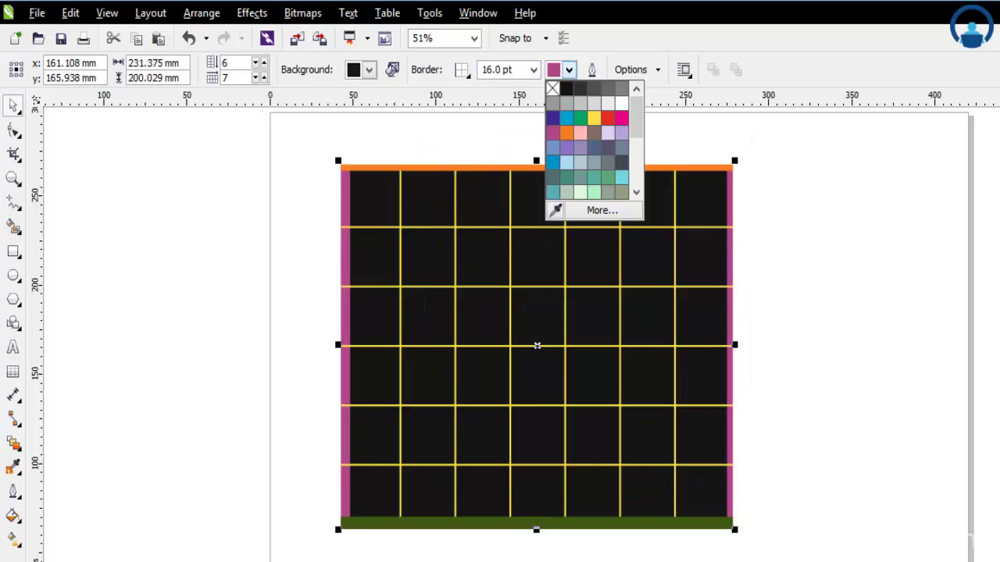
left_click(566, 177)
Change the colour of only the table's right border to green.
left_click(462, 69)
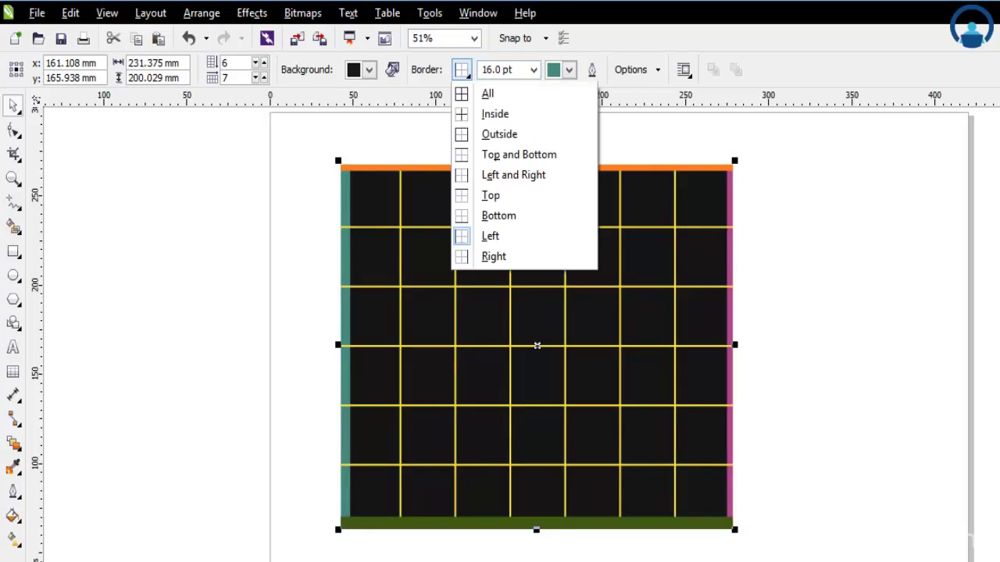
left_click(493, 257)
left_click(569, 69)
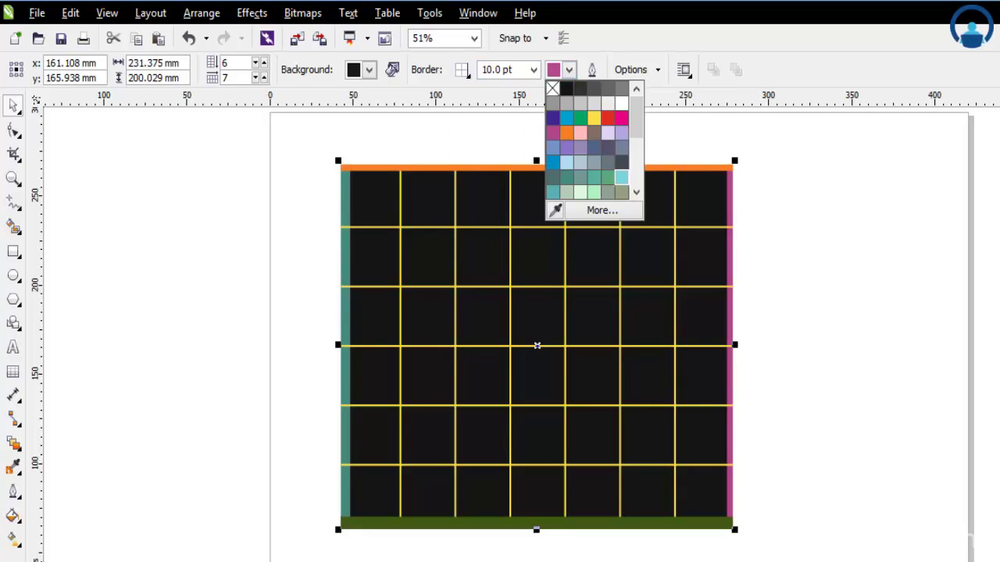
left_click(607, 177)
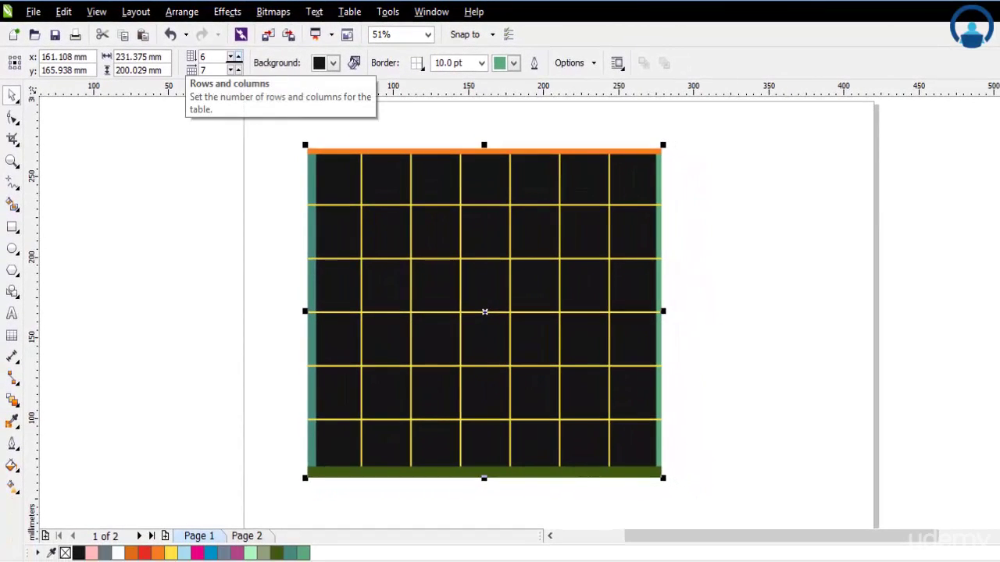
Change the table to 7 rows and 8 columns.
left_click(238, 56)
left_click(238, 56)
left_click(238, 71)
left_click(239, 70)
left_click(231, 70)
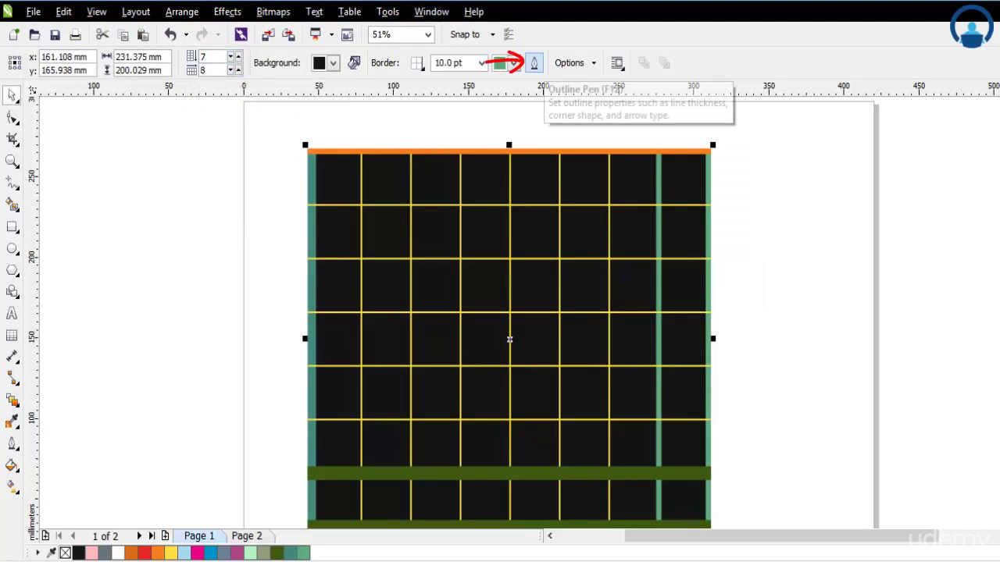
Apply a dashed line style to the table's right border through the Outline Pen settings.
left_click(534, 62)
left_click_drag(539, 141, 857, 127)
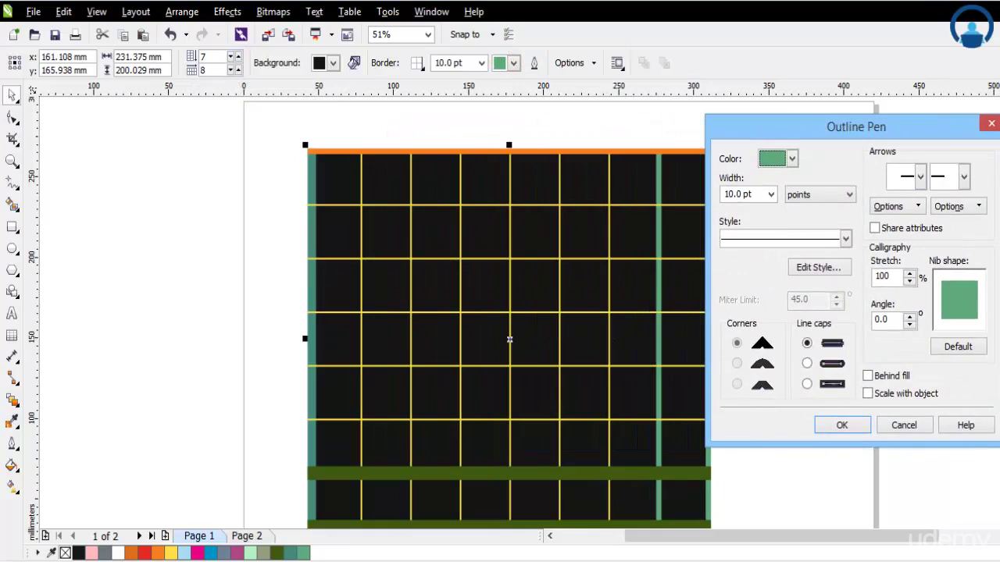
left_click(846, 239)
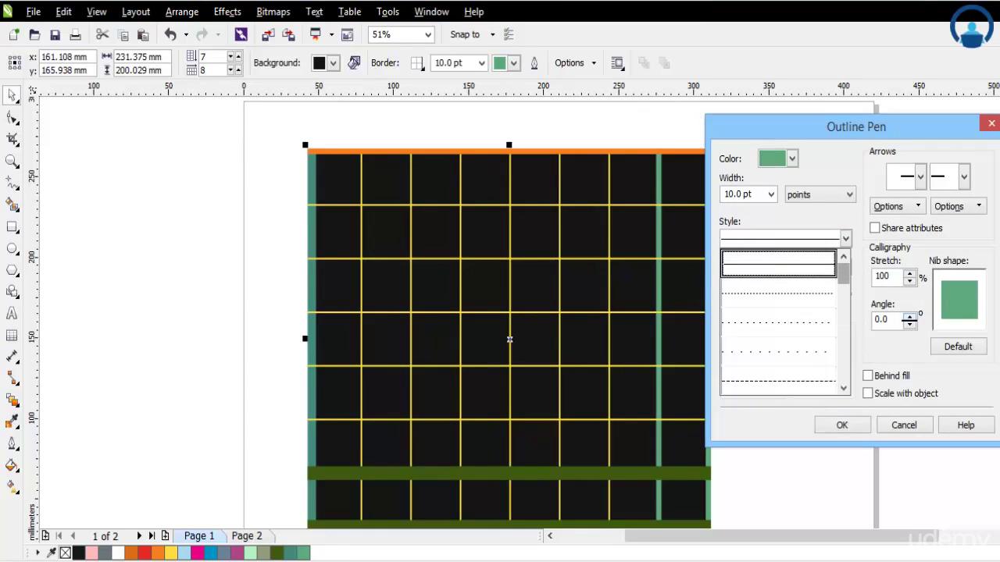
left_click(779, 381)
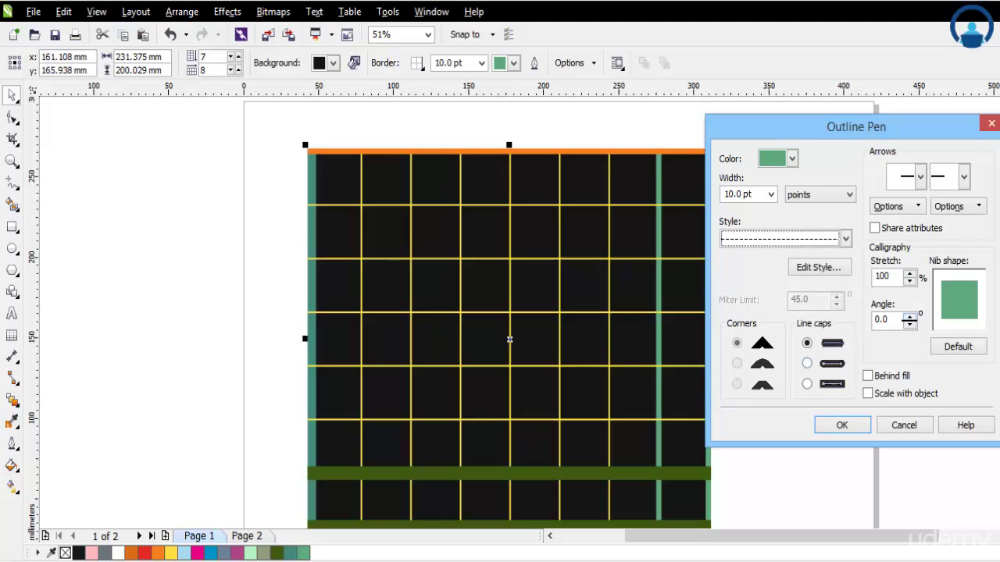
left_click(842, 425)
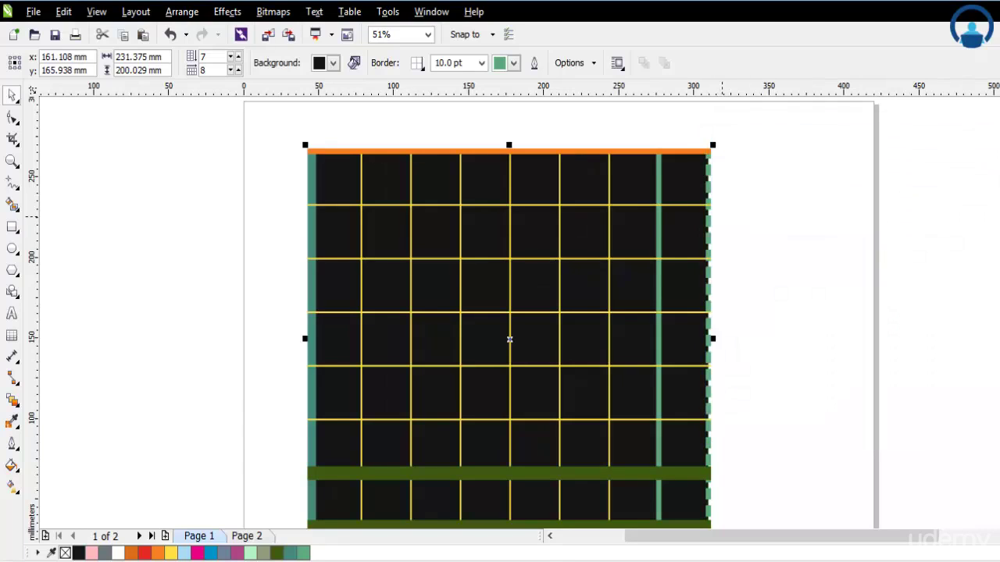
Give all the table's borders a dashed line style and a width of 2.0 pt through the Outline Pen settings.
left_click(417, 63)
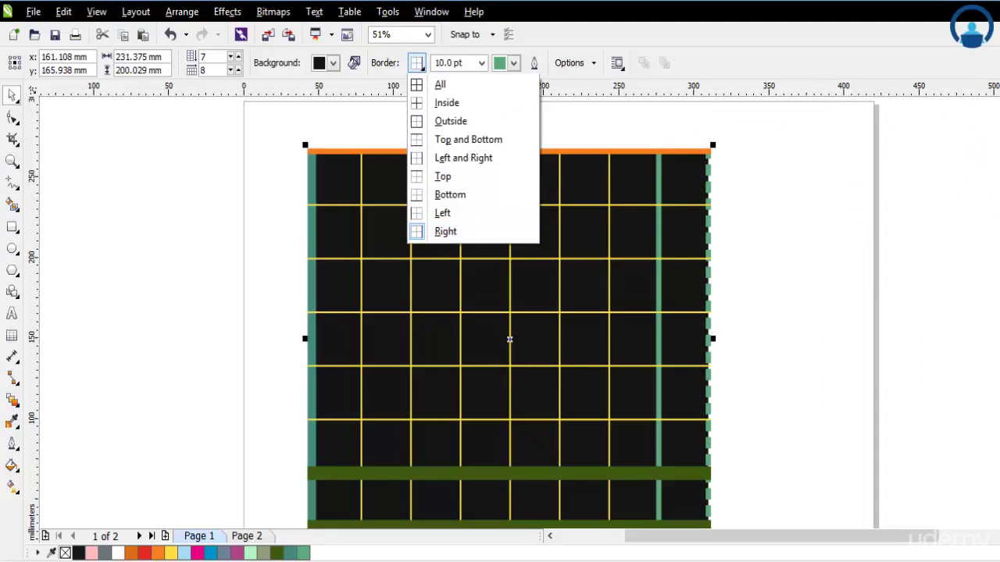
left_click(442, 84)
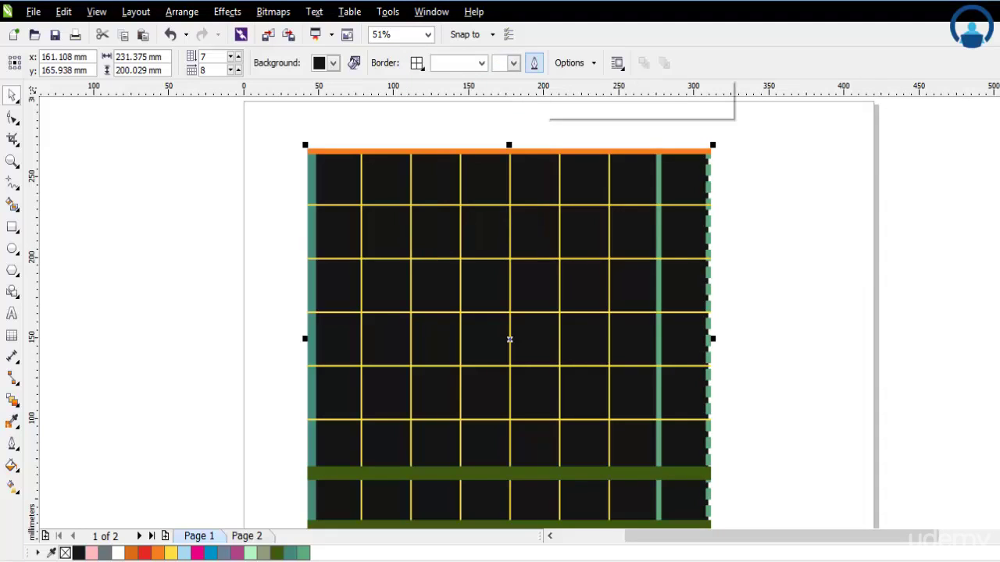
left_click(534, 63)
left_click_drag(528, 134, 828, 117)
left_click(818, 229)
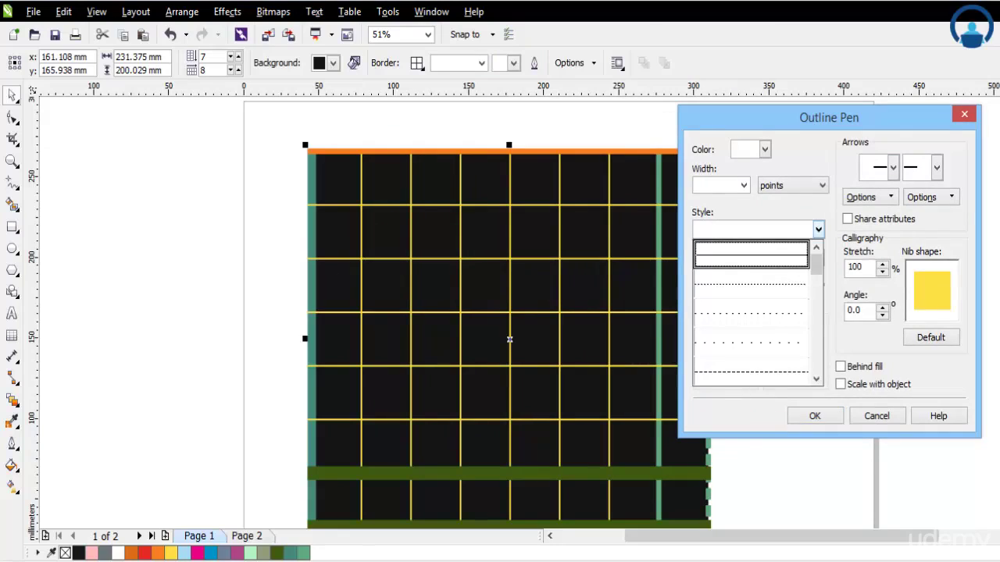
left_click(751, 371)
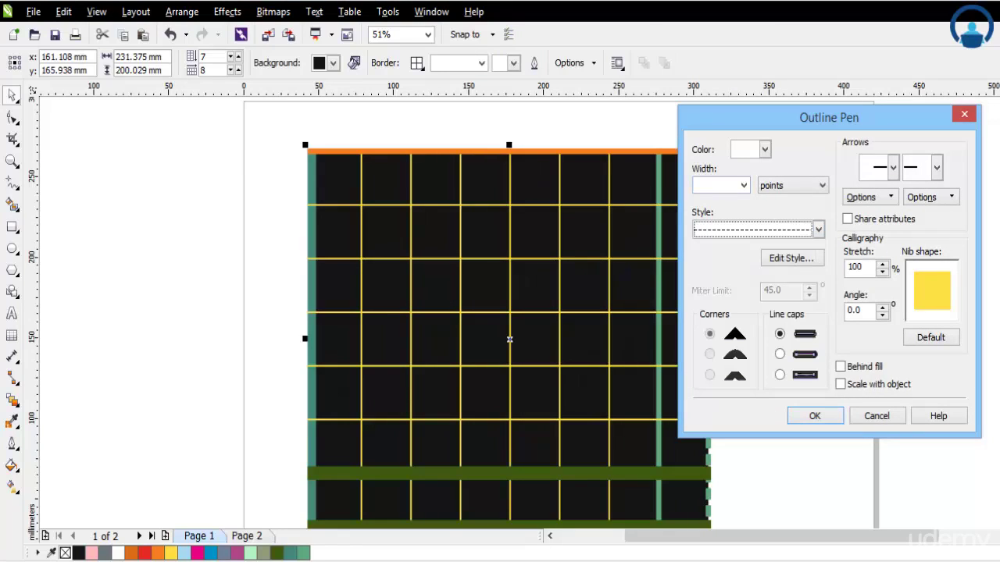
left_click(742, 186)
left_click(711, 265)
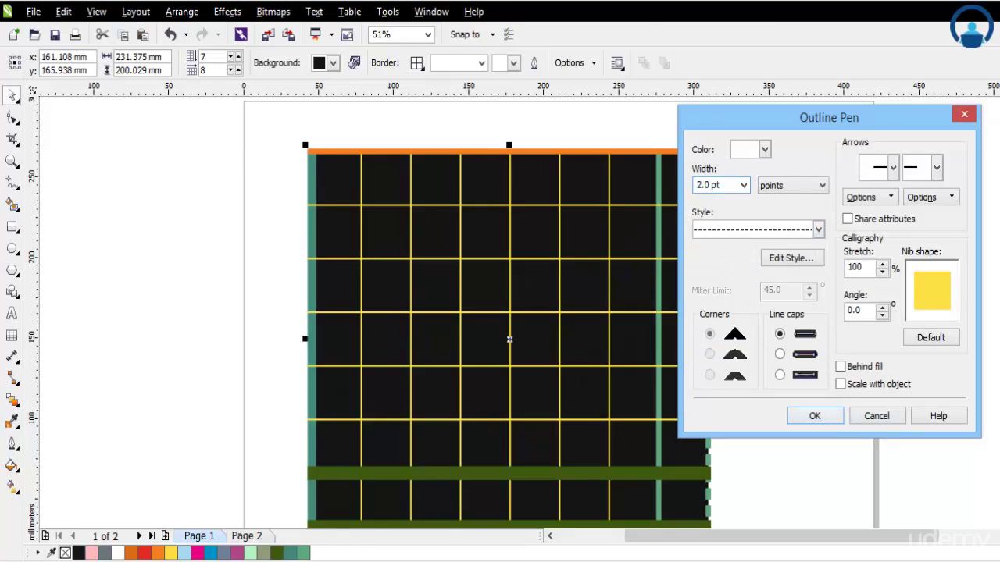
key("Return")
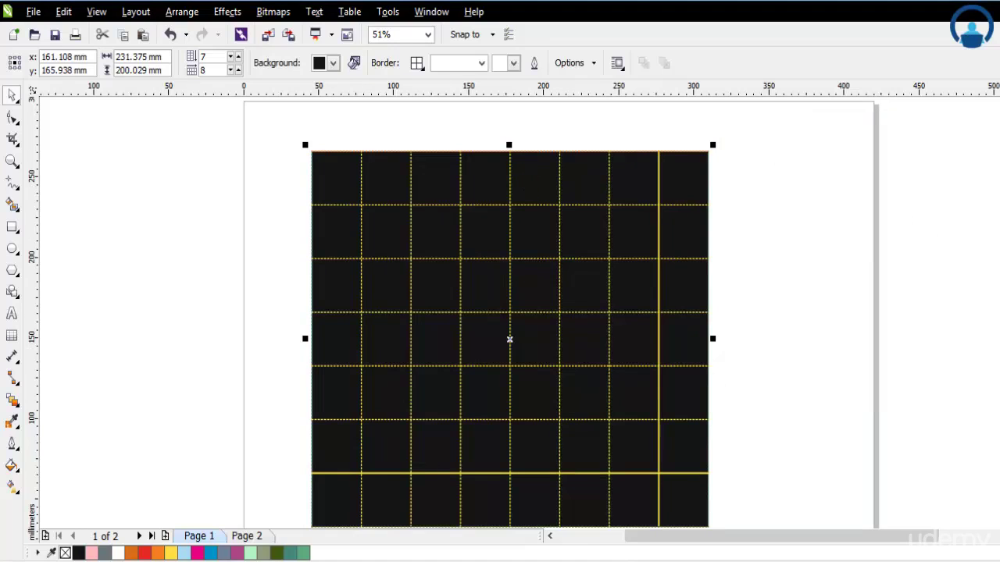
left_click(534, 63)
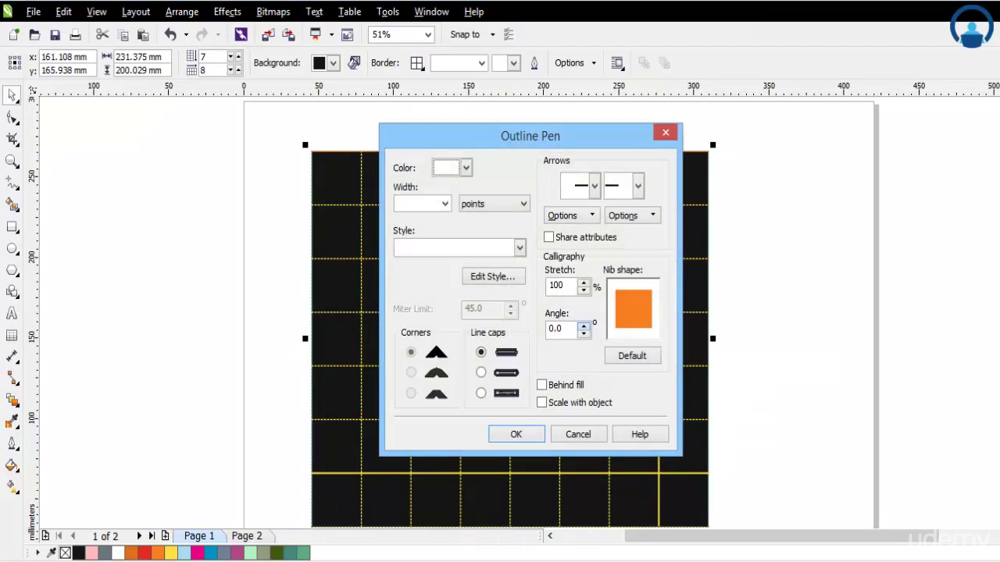
left_click(578, 434)
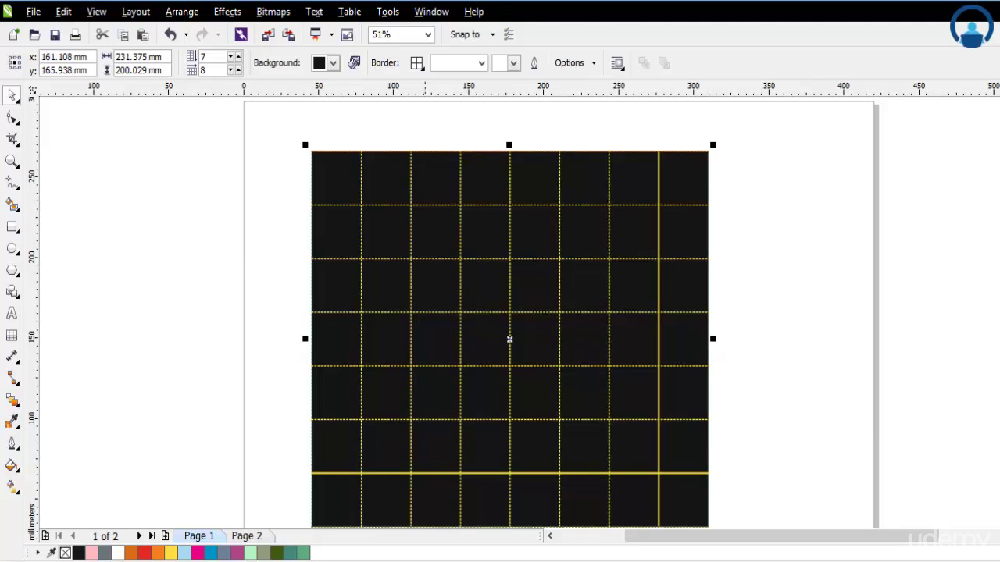
Look over the commands for inserting and deleting table rows and columns, and open the table for cell editing.
left_click(314, 12)
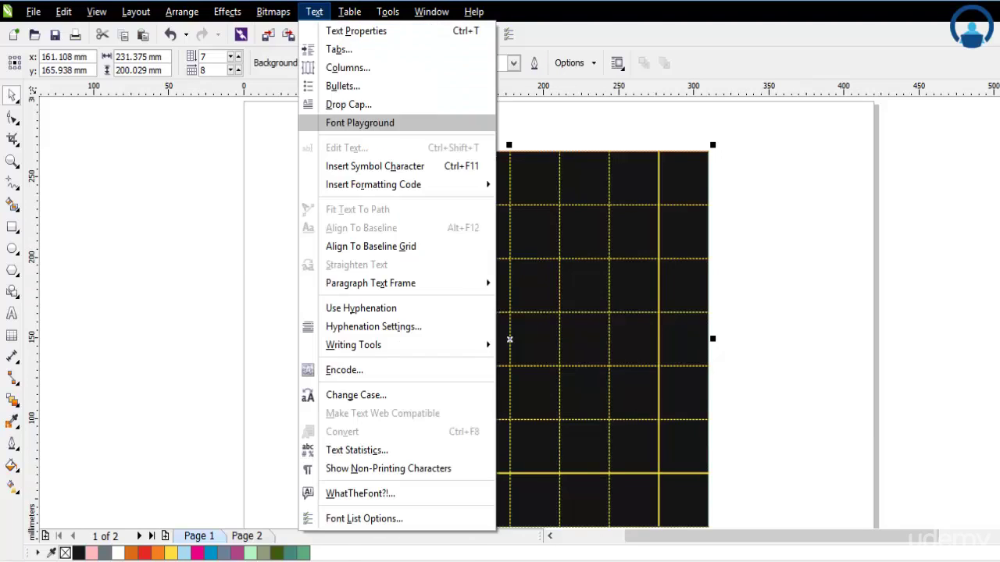
mouse_move(350, 12)
mouse_move(379, 130)
mouse_move(411, 111)
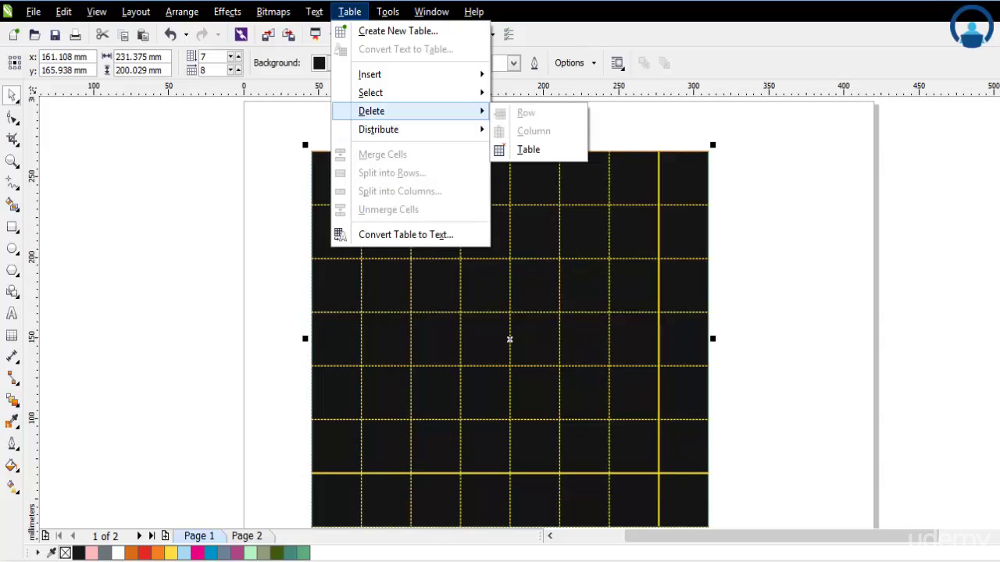
mouse_move(391, 75)
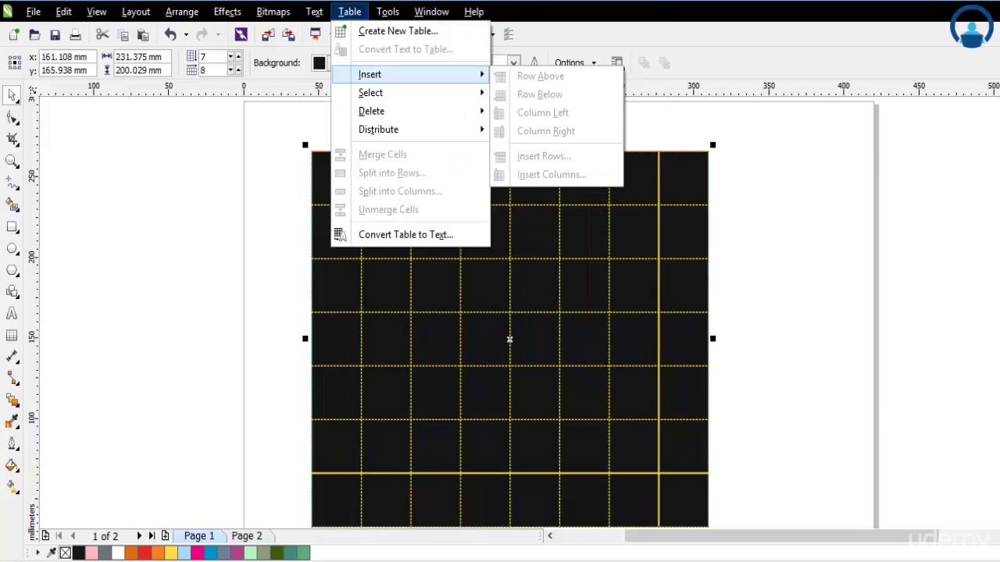
left_click(661, 214)
double_click(668, 206)
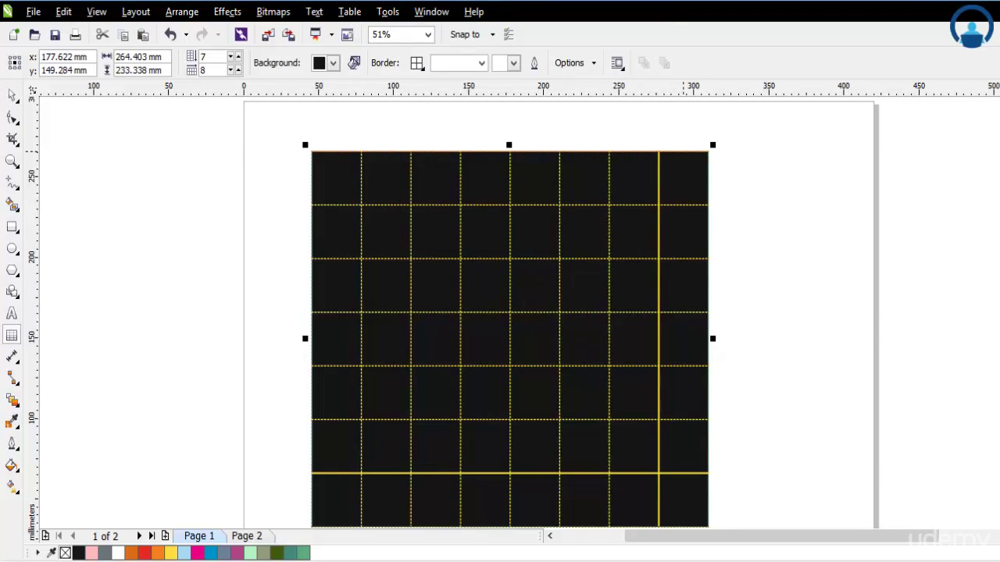
Select the table's last column and look over the table commands available for it.
left_click(684, 152)
left_click(349, 12)
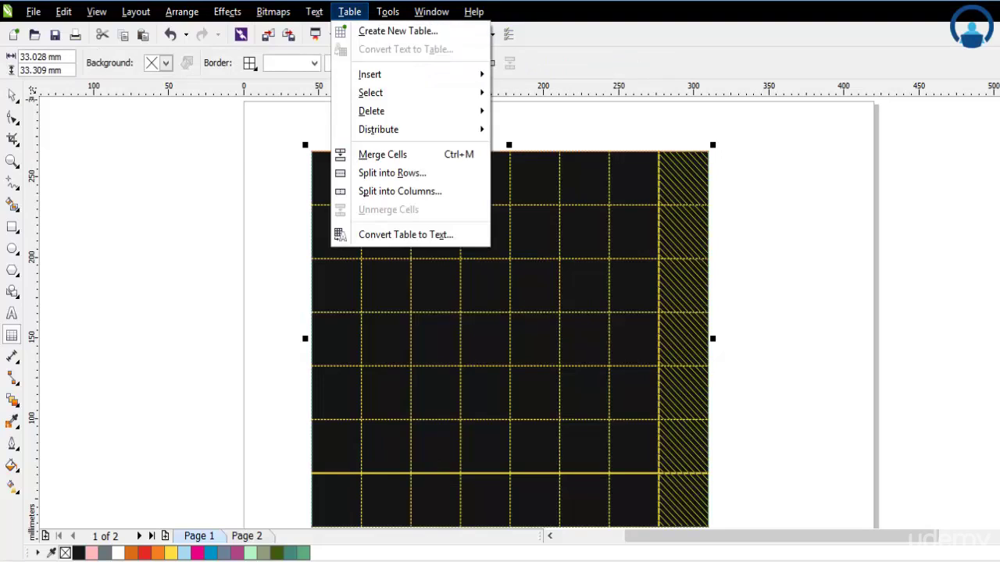
mouse_move(383, 74)
left_click(781, 234)
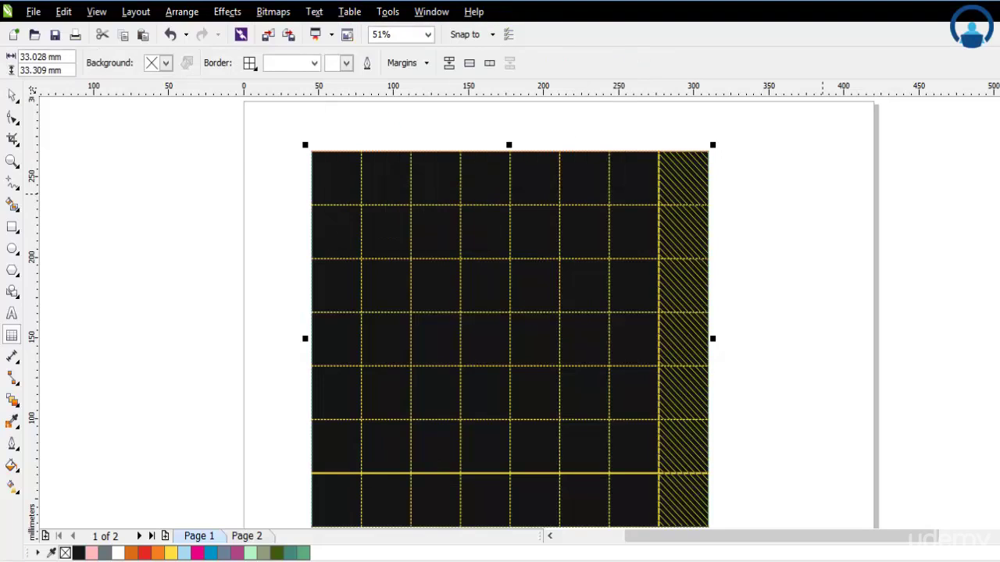
Move the table about 15 mm to the right and 7 mm up, and open it for cell editing.
left_click(12, 96)
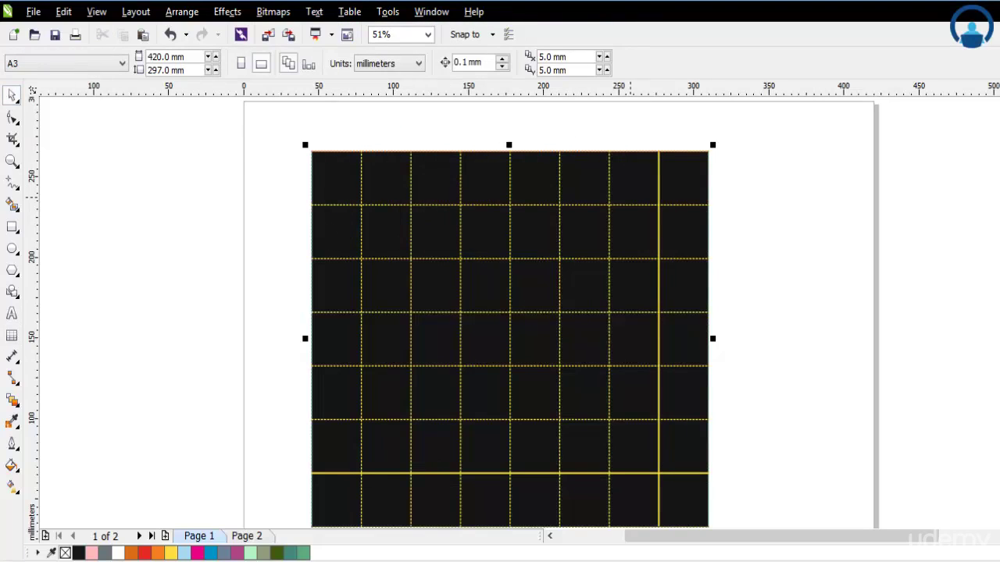
left_click_drag(630, 197, 653, 186)
double_click(714, 201)
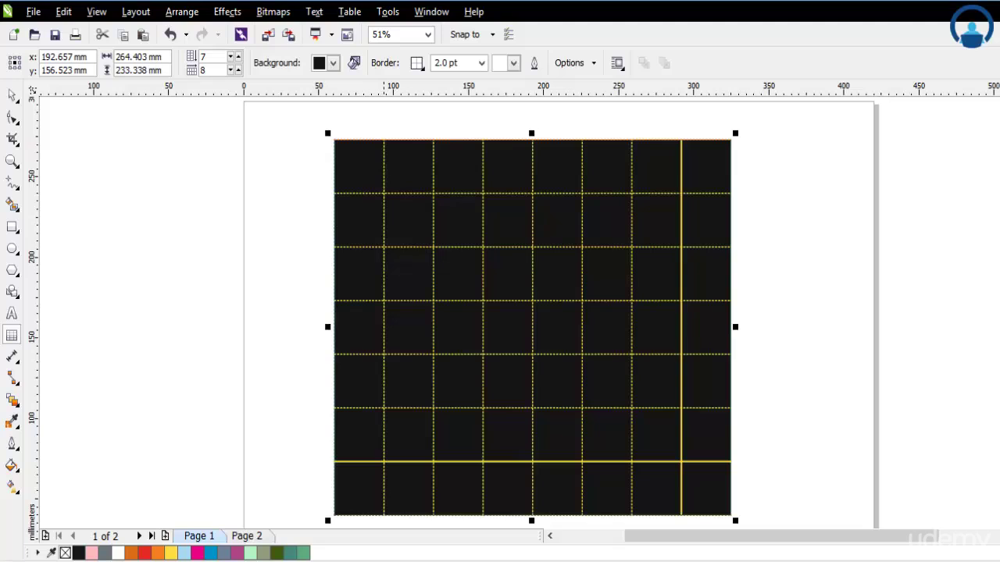
Try to insert rows above with the table's second column selected.
left_click(408, 140)
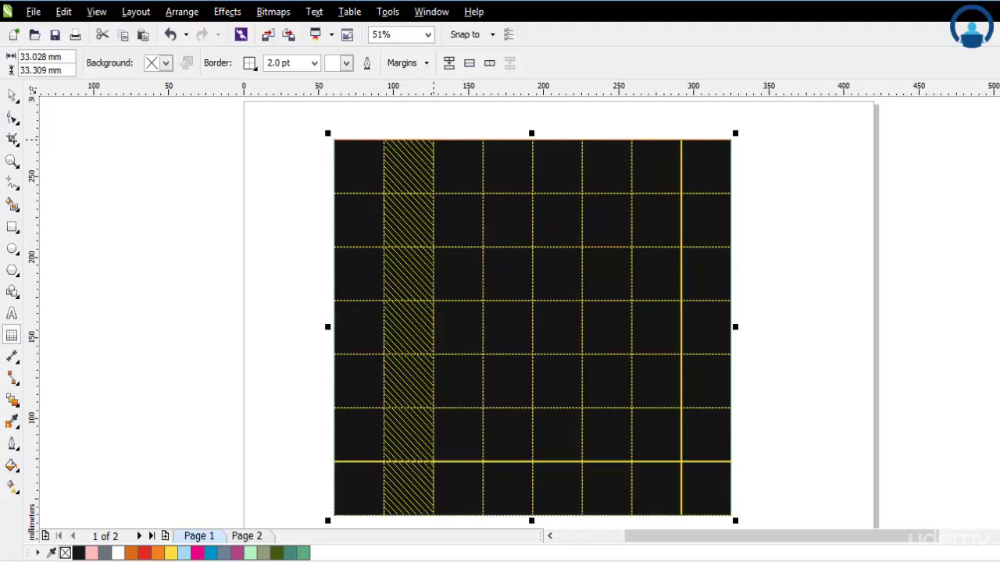
left_click(349, 11)
mouse_move(391, 74)
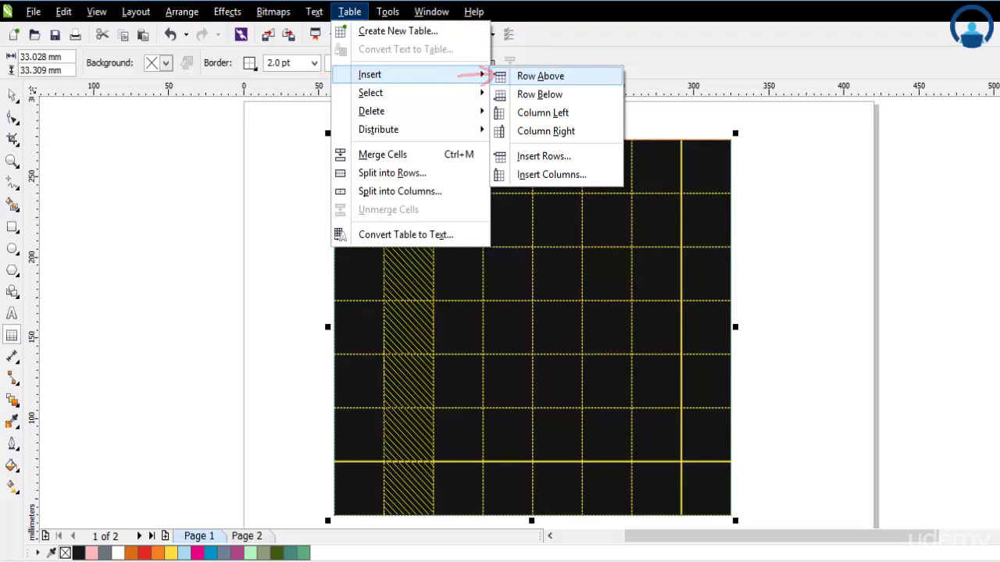
left_click(541, 76)
scroll(531, 313, "down", 8)
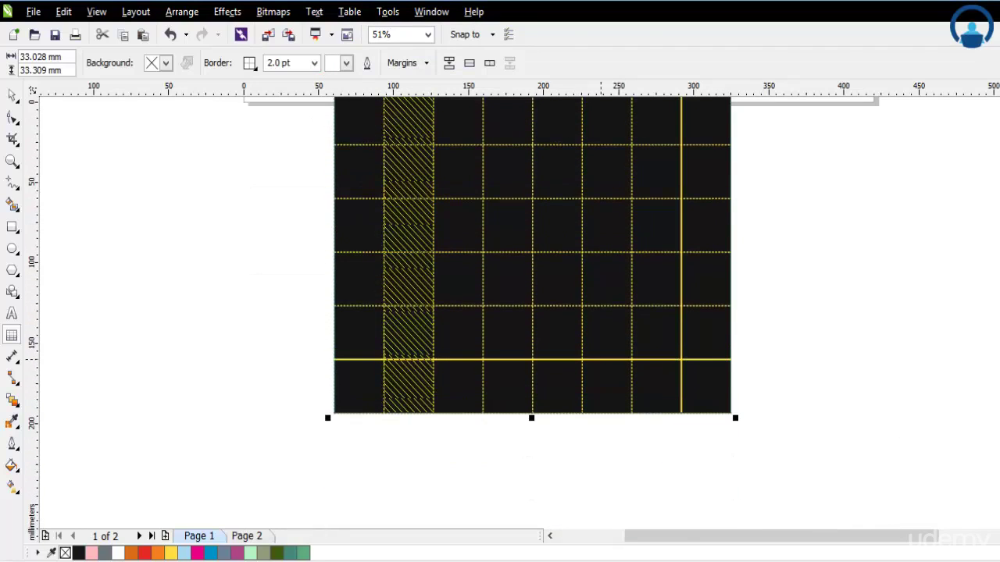
key("F4")
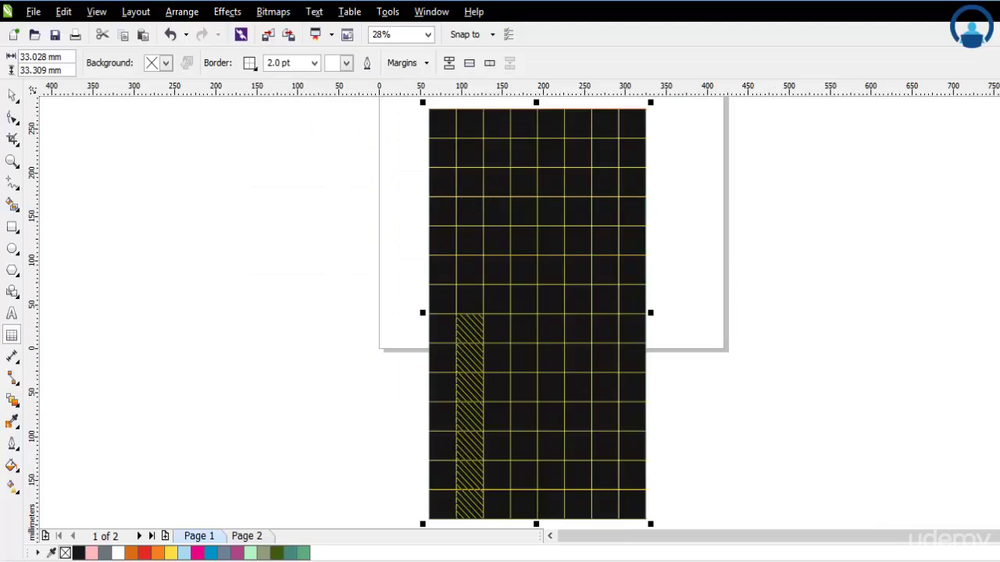
Undo the row insertion and the tiny stray table drawn beside the page.
key("ctrl+z")
left_click_drag(748, 157, 753, 154)
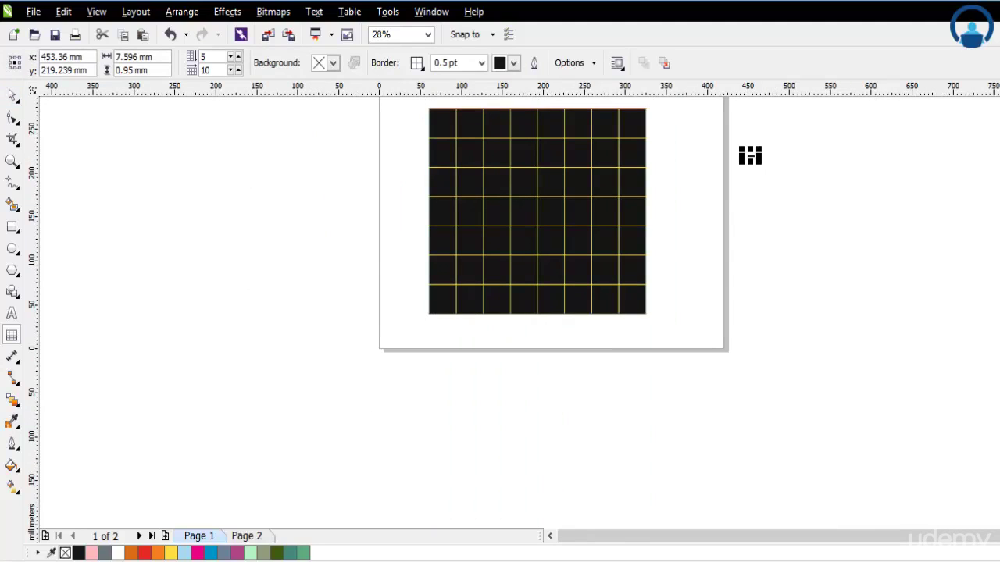
left_click(11, 95)
key("ctrl+z")
left_click_drag(404, 104, 714, 350)
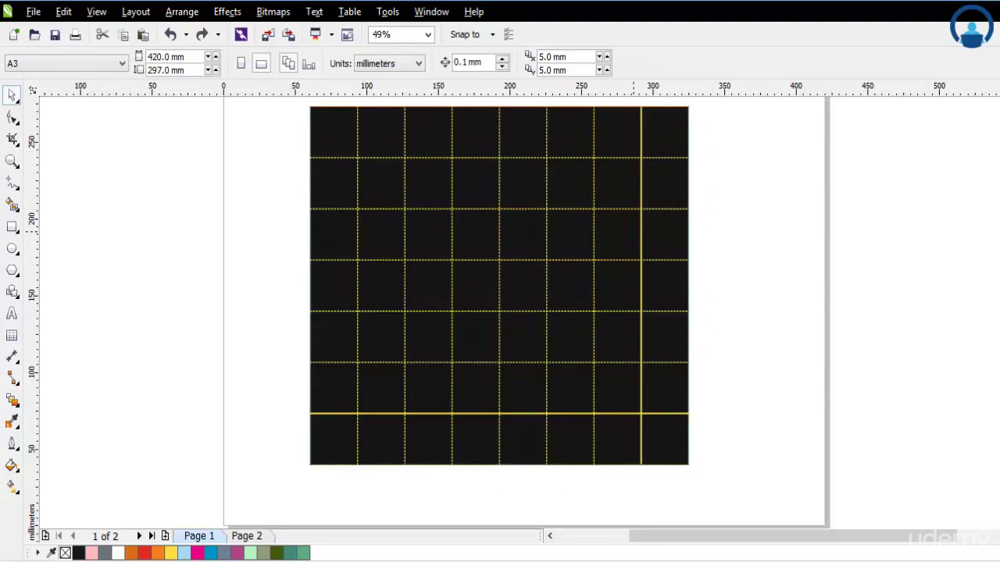
Give the table a white background and a black outer border.
left_click(641, 159)
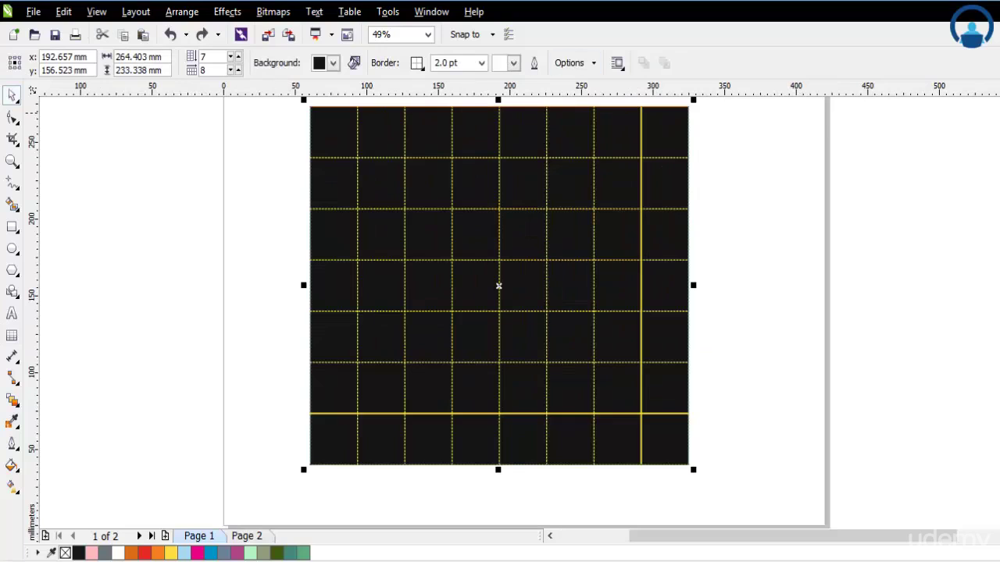
scroll(518, 312, "up", 1)
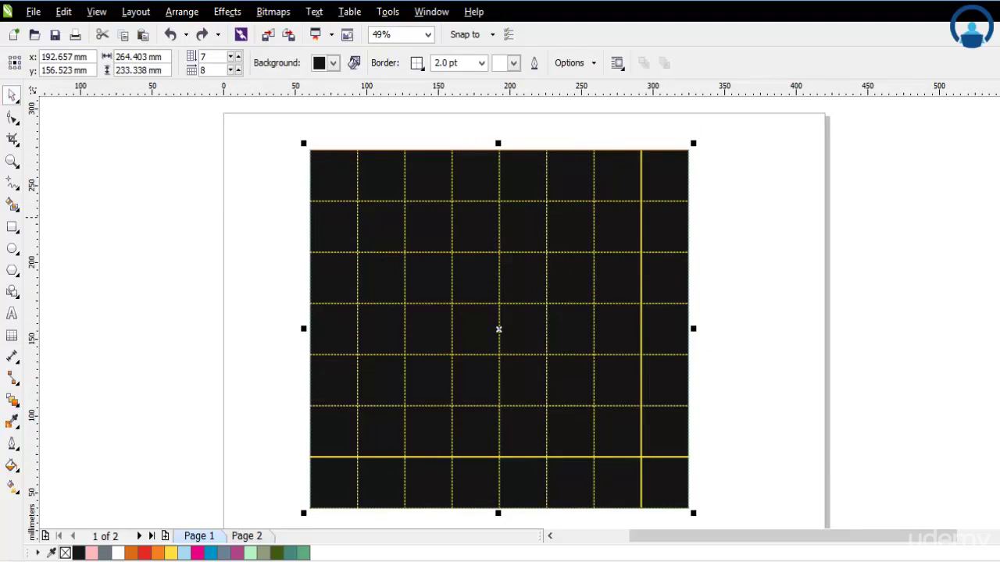
left_click(118, 554)
right_click(79, 553)
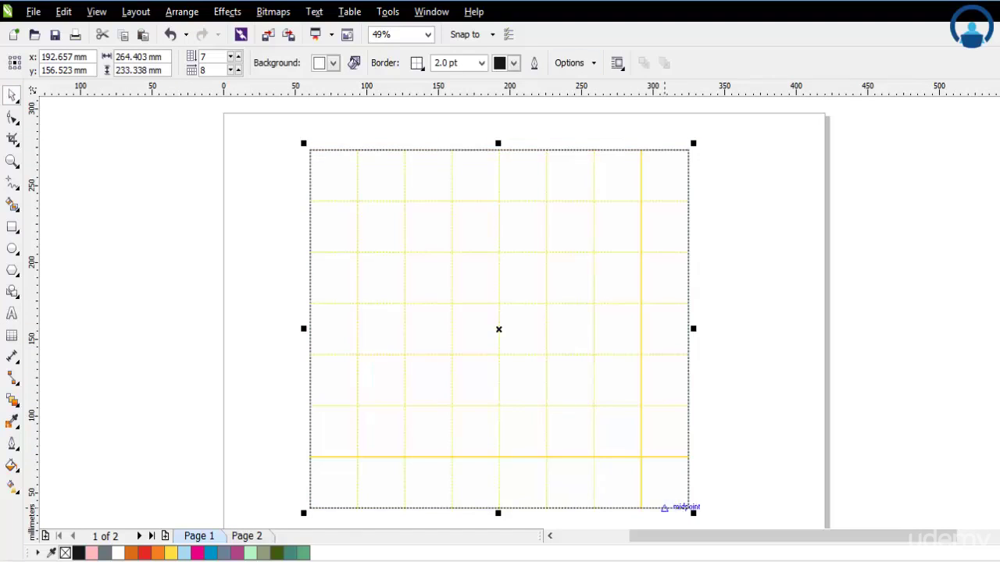
Set the width of all the table's borders to 2.0 pt.
left_click(417, 63)
left_click(439, 83)
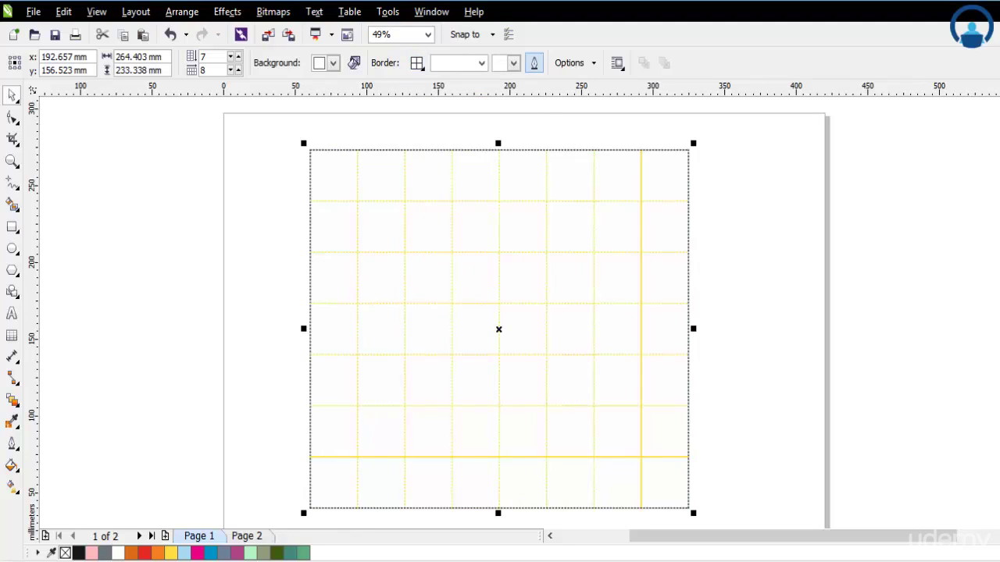
left_click(481, 63)
left_click(481, 64)
left_click(482, 63)
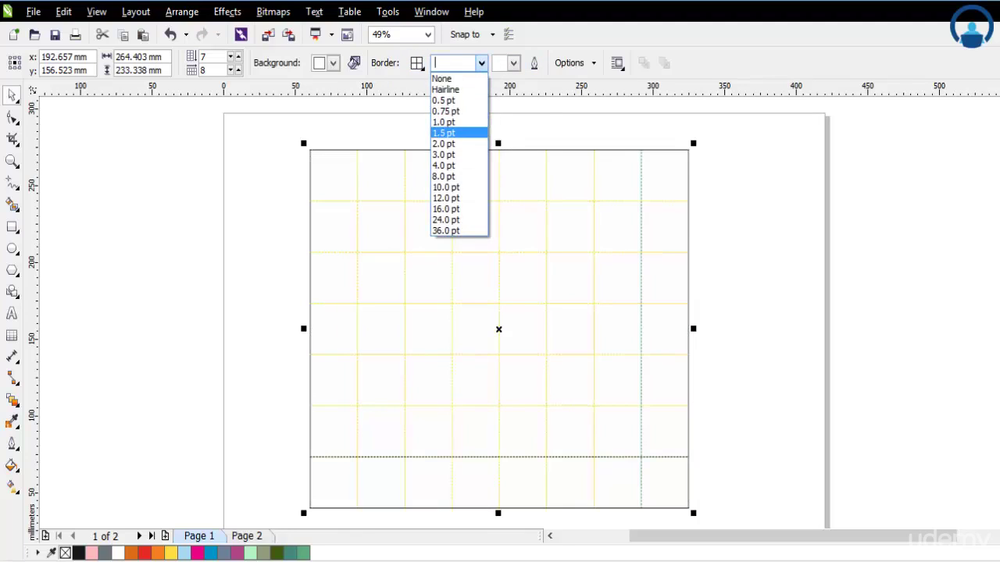
left_click(461, 143)
Apply a solid line style to all the table's borders through the Outline Pen settings.
left_click(535, 63)
left_click(520, 248)
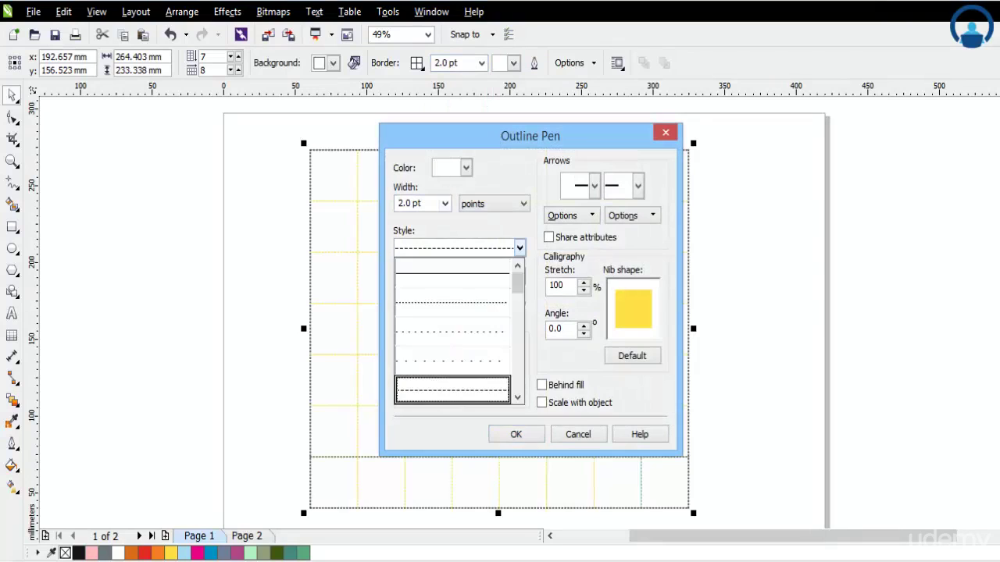
left_click(454, 390)
left_click(516, 434)
Try blue on all the table's borders, and settle on black as their colour.
left_click(417, 62)
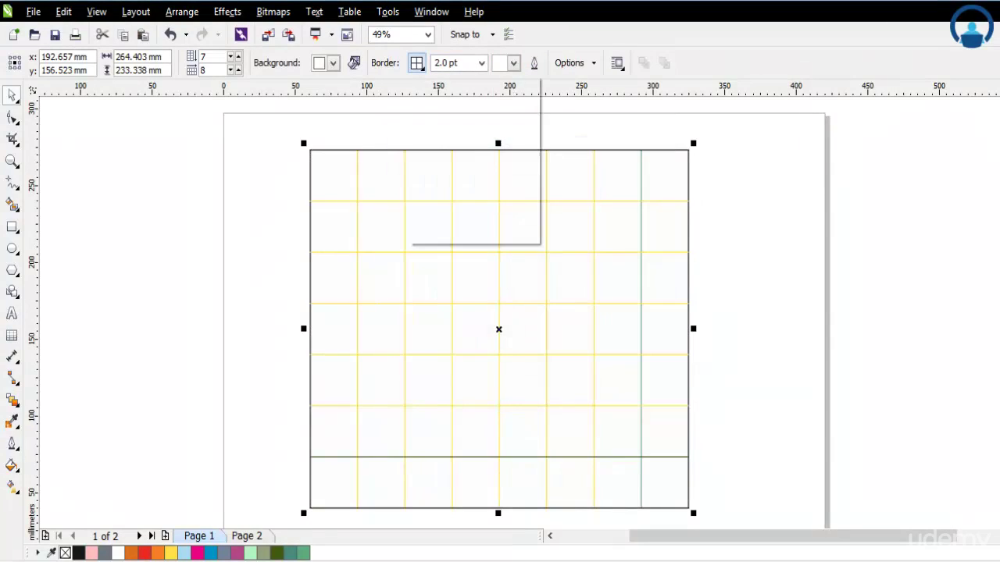
left_click(418, 62)
left_click(482, 64)
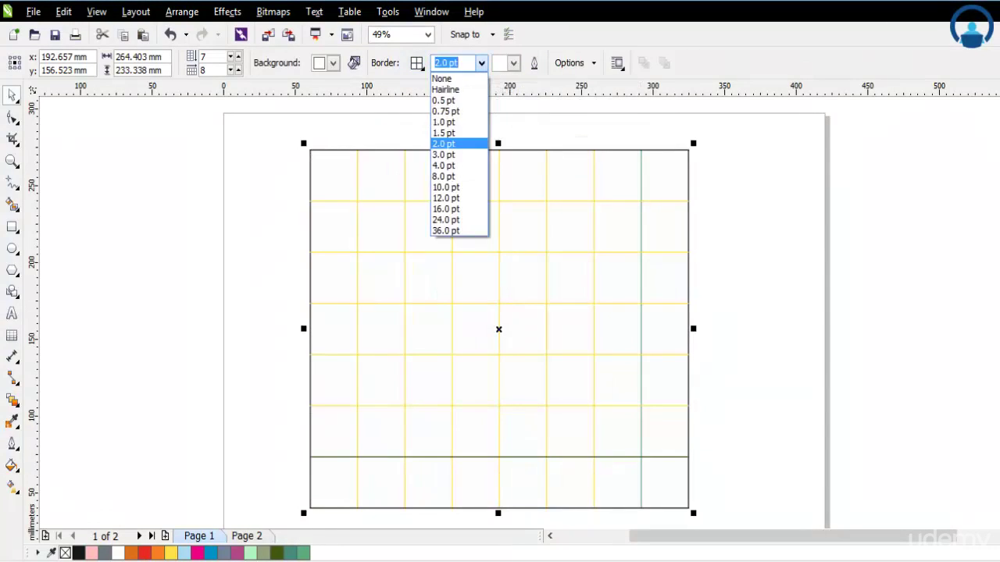
left_click(513, 63)
left_click(498, 106)
left_click(513, 63)
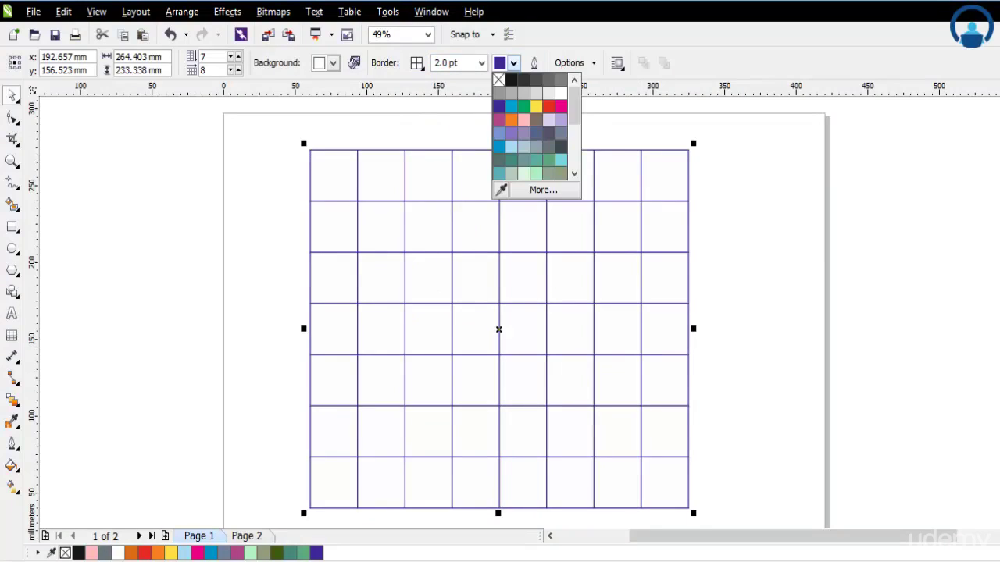
left_click(511, 79)
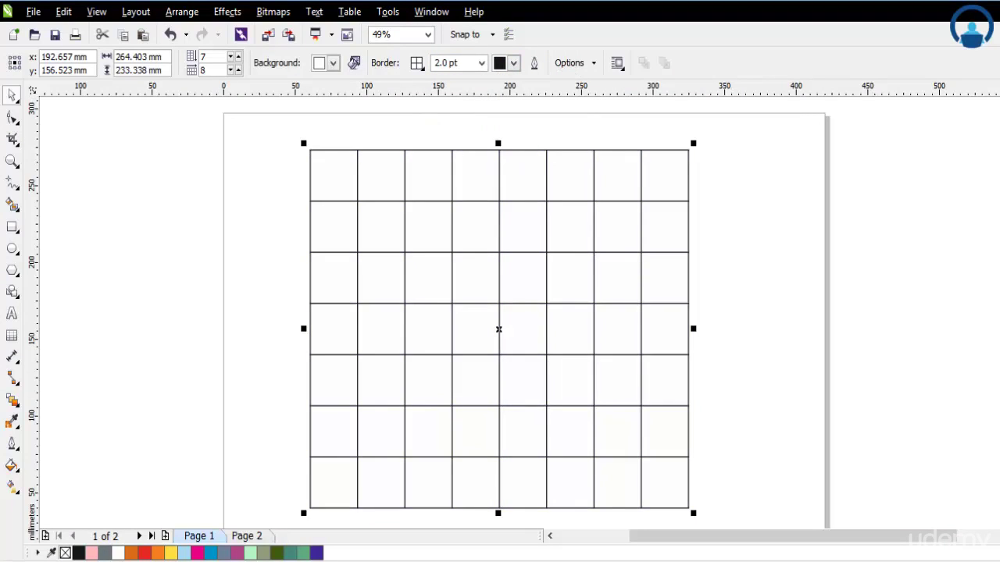
Reduce the table to 3 rows and 2 columns.
left_click(238, 57)
left_click(238, 57)
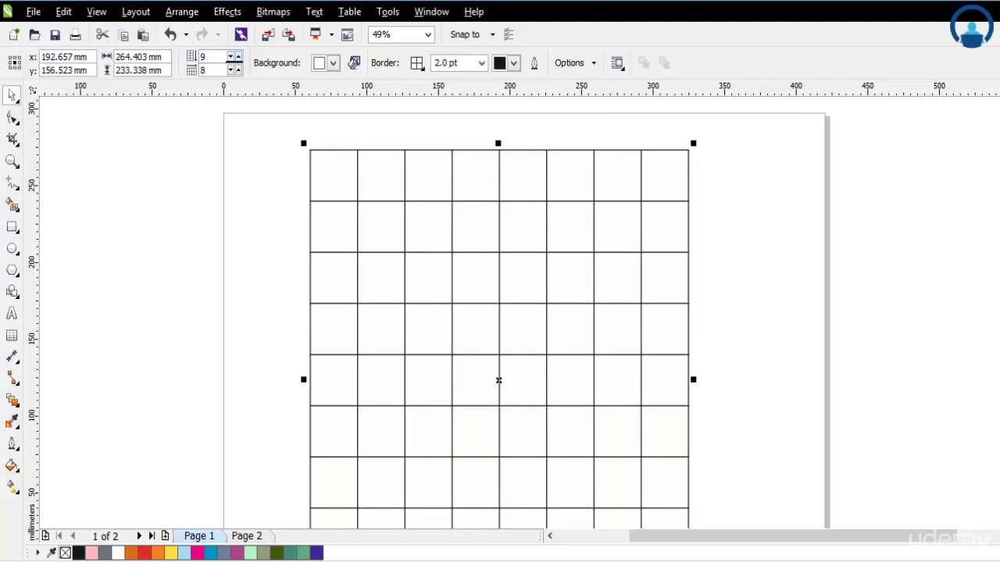
left_click(231, 57)
left_click(231, 57)
double_click(230, 57)
double_click(230, 57)
left_click(231, 71)
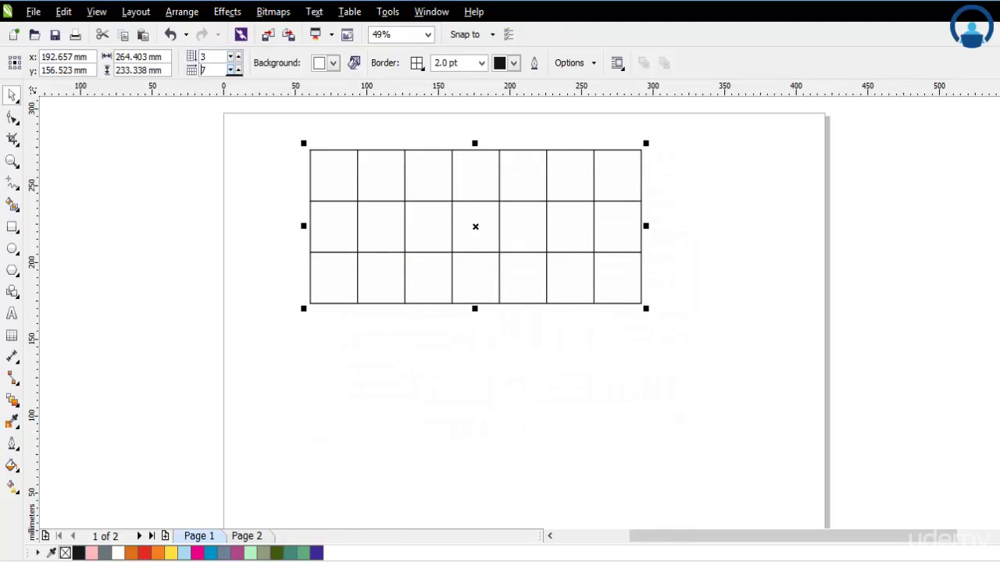
left_click(230, 70)
left_click(230, 70)
double_click(231, 71)
left_click(231, 71)
Set the table to 2 rows and move it to about X 196 mm, Y 173 mm.
left_click_drag(357, 226, 481, 316)
left_click(238, 57)
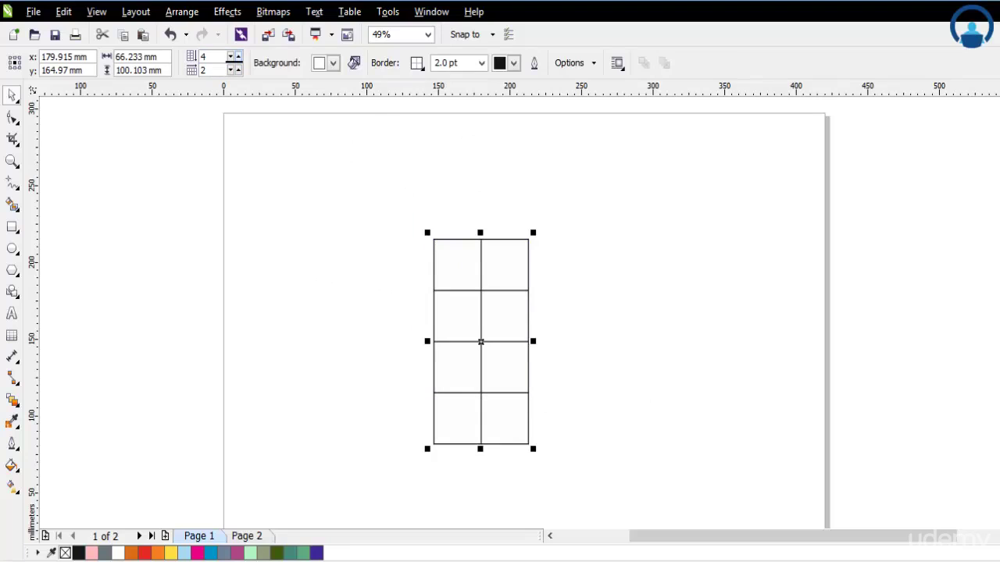
left_click(230, 57)
left_click(230, 57)
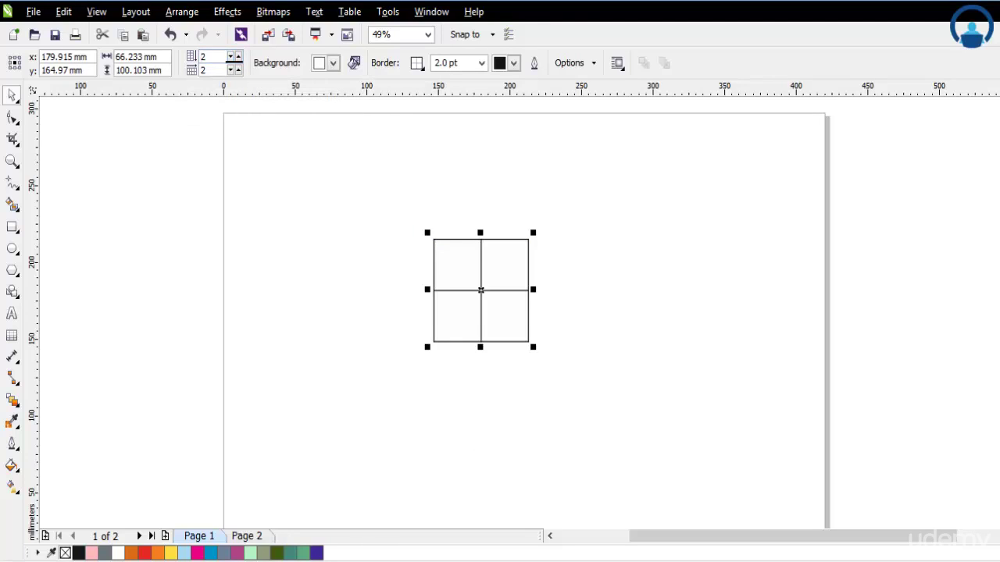
left_click_drag(481, 290, 503, 304)
Check the commands for inserting rows and columns while the whole table is selected.
left_click(349, 11)
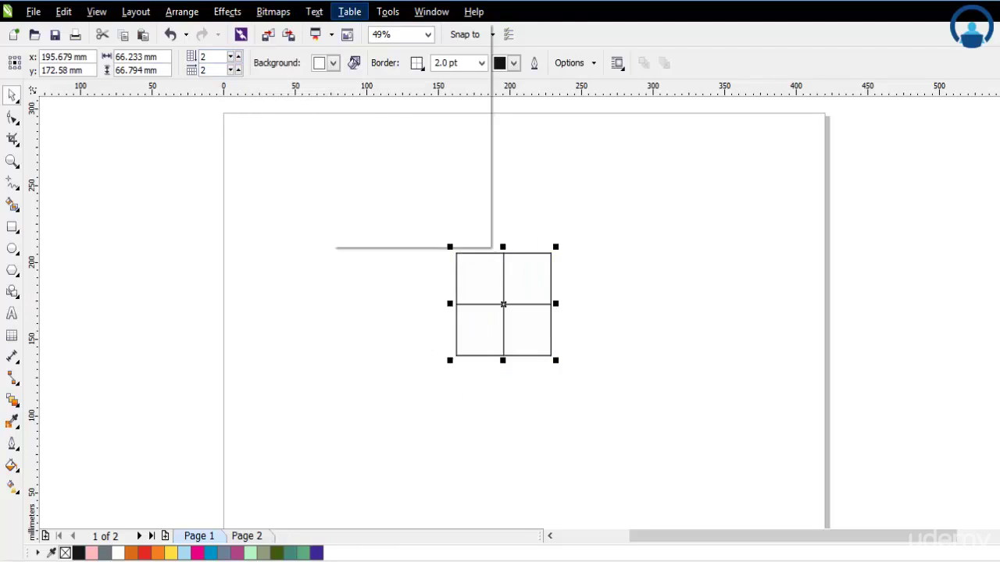
mouse_move(383, 74)
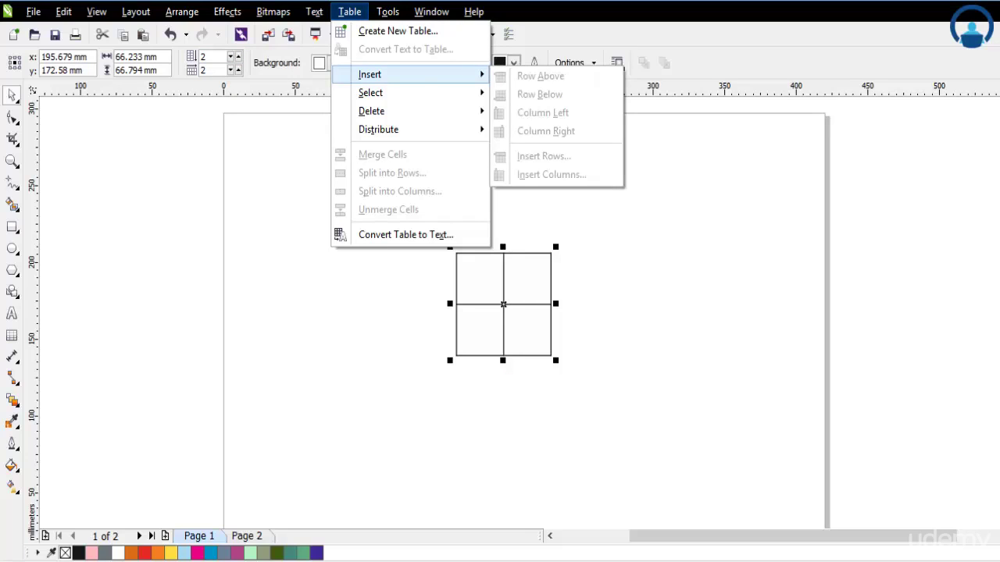
left_click(664, 274)
double_click(537, 301)
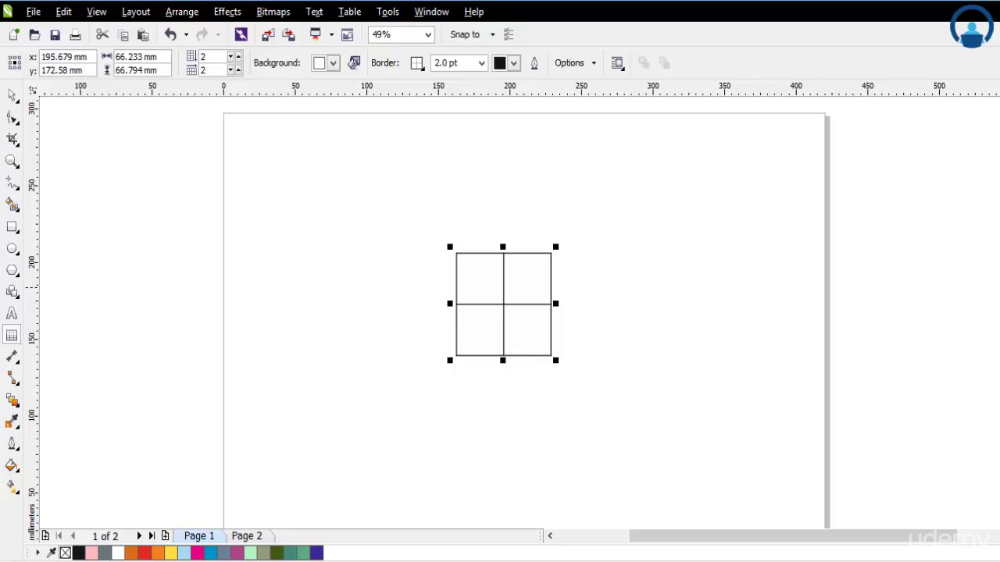
left_click(456, 286)
left_click(480, 283)
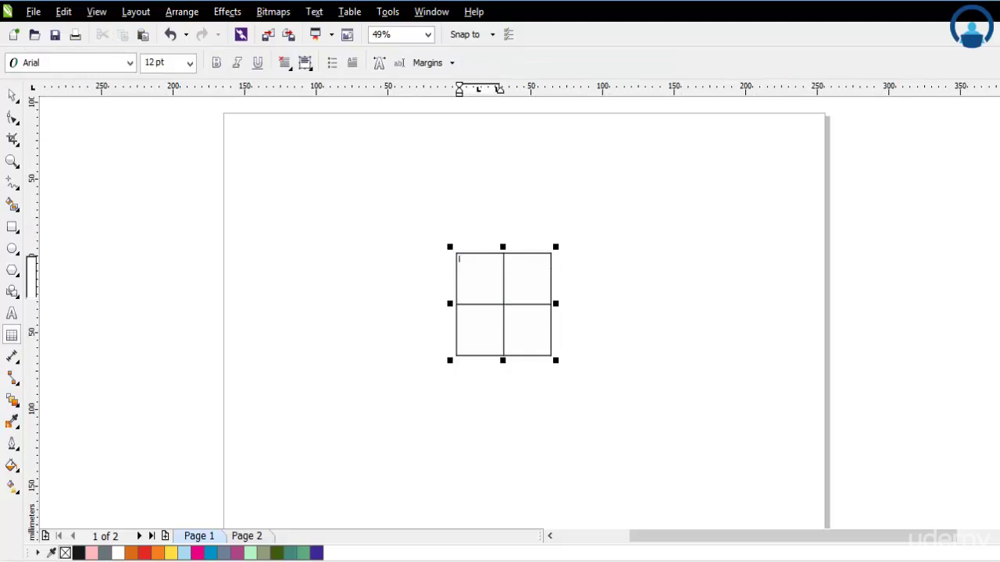
left_click_drag(504, 283, 578, 279)
left_click(529, 282)
left_click(12, 95)
key("ctrl+z")
key("ctrl+z")
left_click(539, 275)
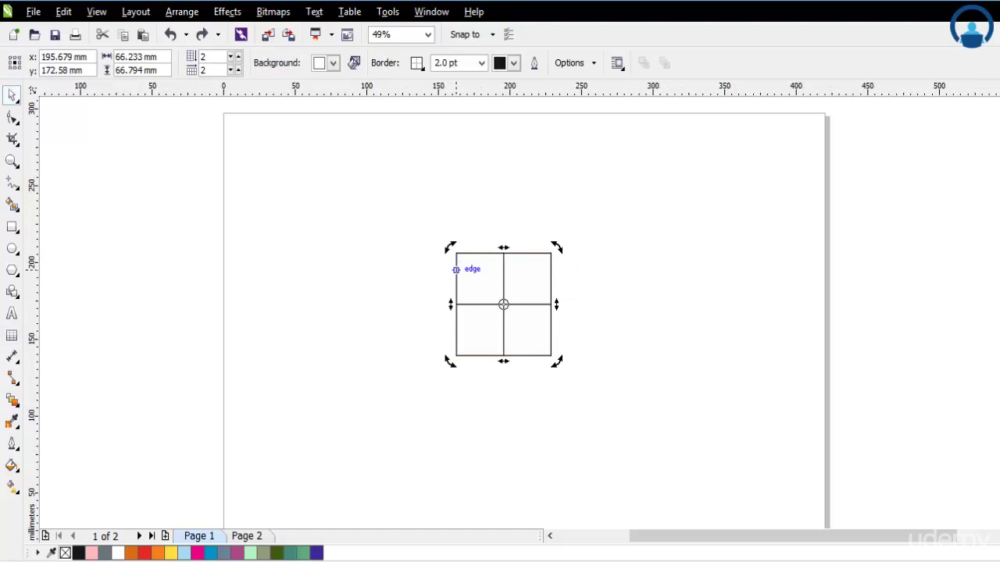
Open the table for cell editing, select its top row and insert a row above it.
left_click(503, 304)
double_click(504, 304)
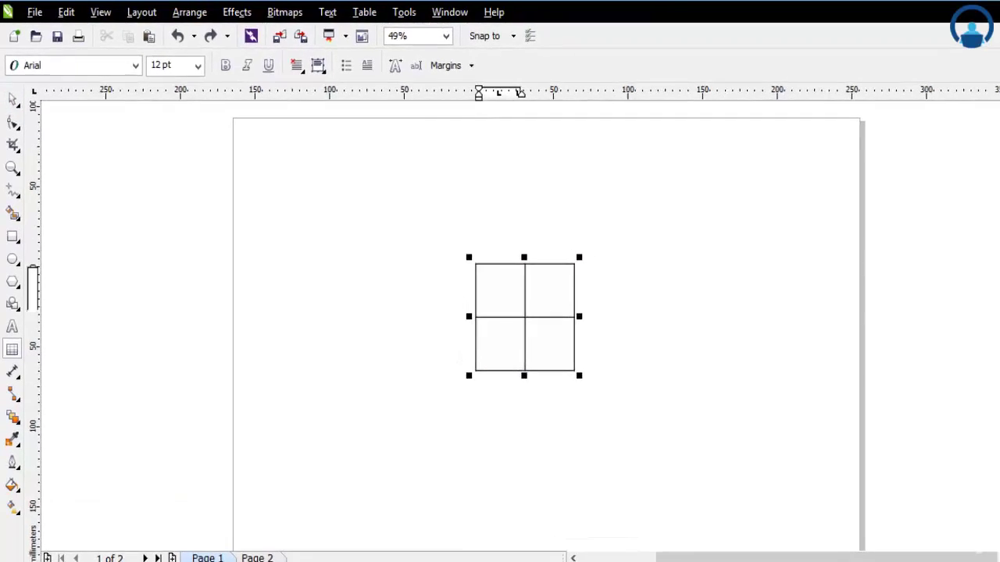
left_click(456, 273)
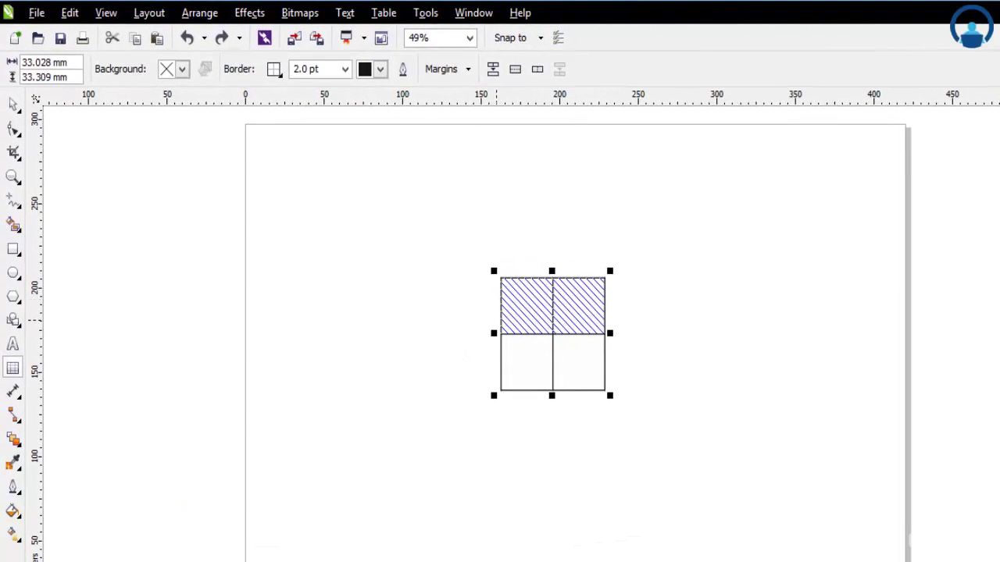
key("alt+t")
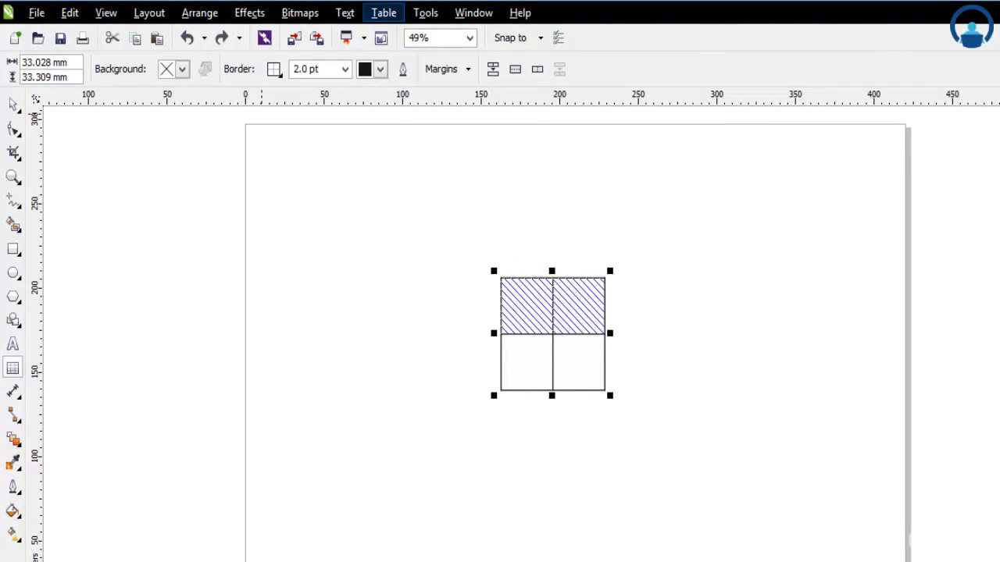
key("Down")
key("Down")
key("Right")
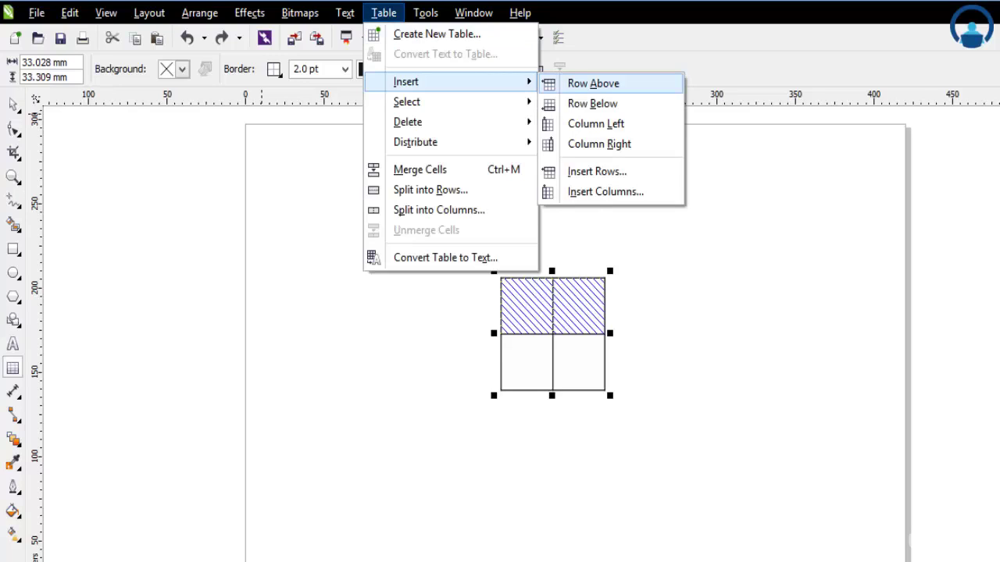
key("Return")
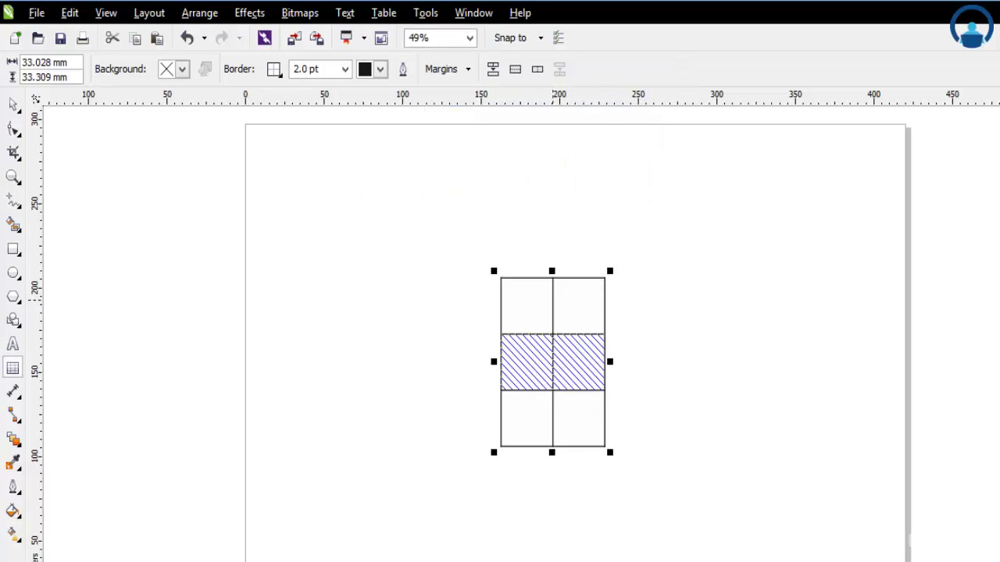
Insert a row below the selected row of the two-column table.
left_click(348, 12)
mouse_move(381, 12)
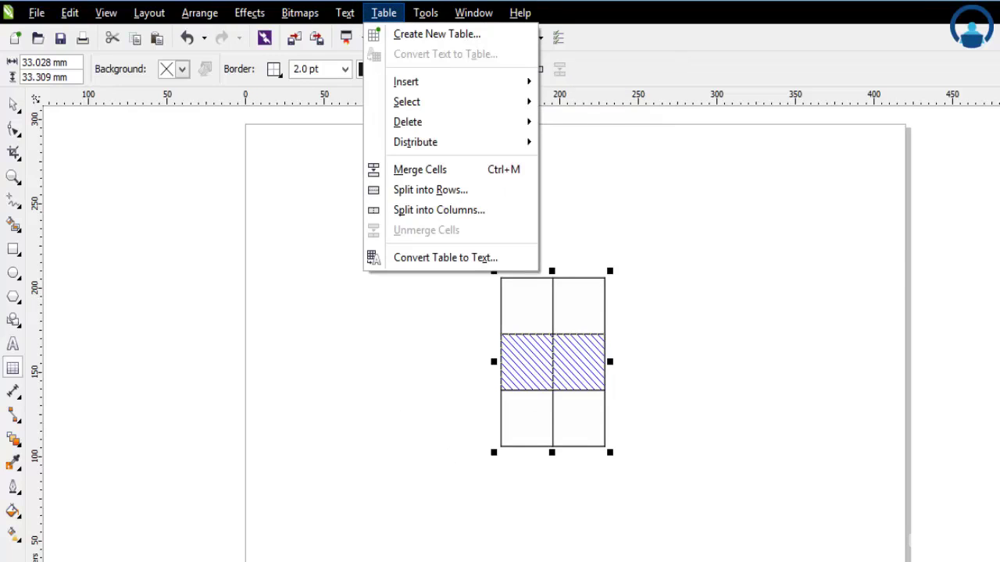
key("Up")
key("Right")
key("Down")
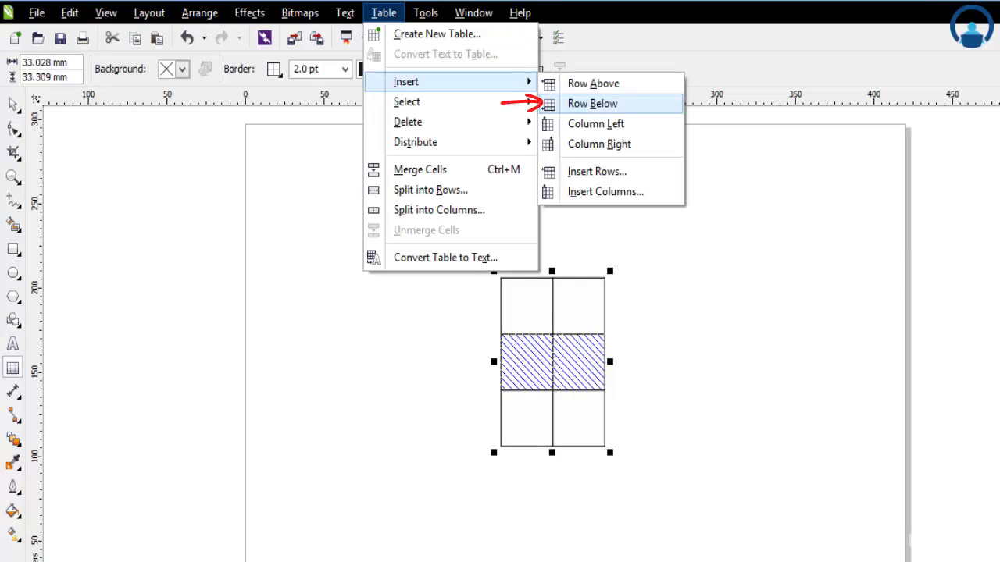
key("Return")
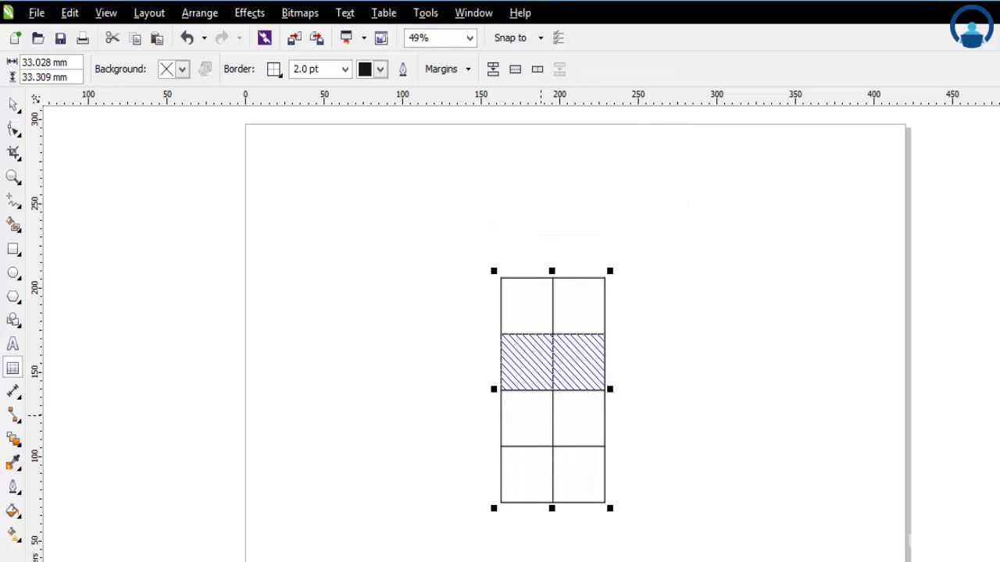
Insert new columns before the two selected cells in the table's second row.
key("alt+o")
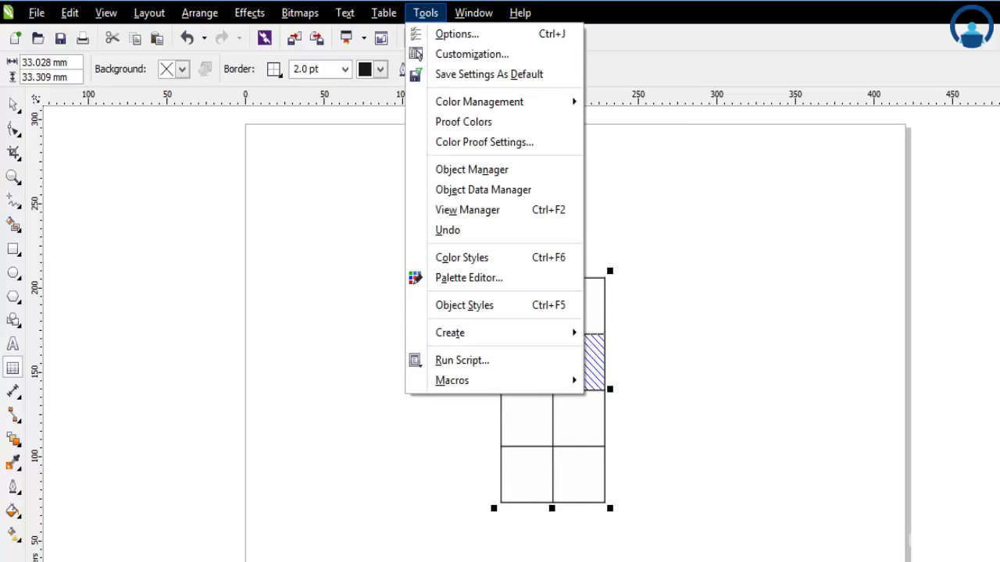
key("Left")
key("Down")
key("Right")
key("Down")
key("Down")
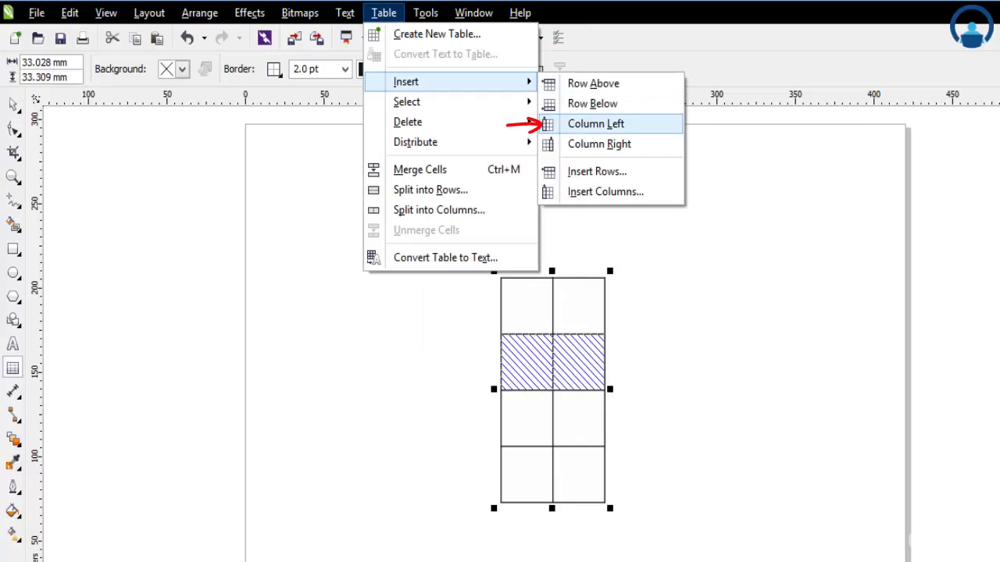
key("Return")
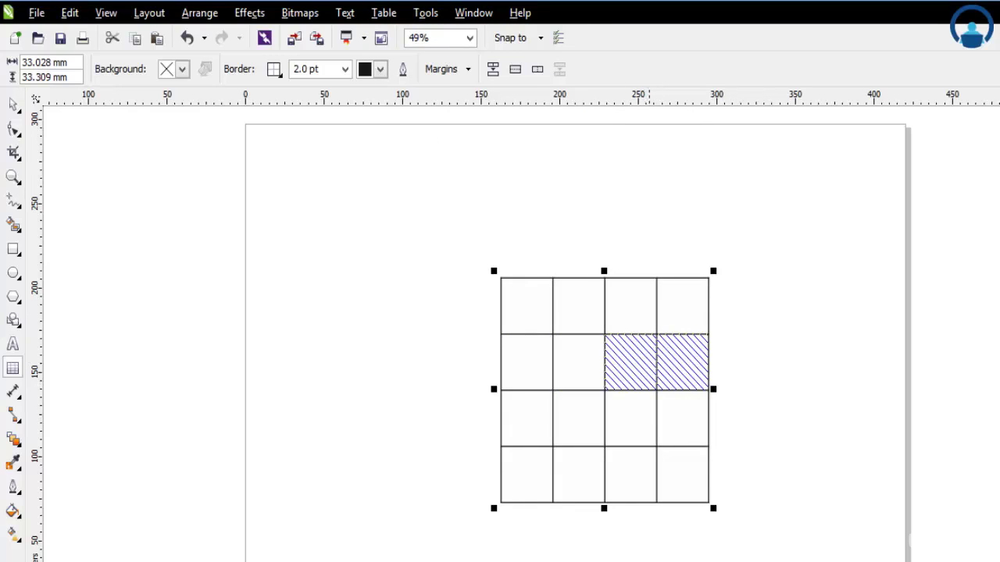
Select the table's entire last column and insert a column on its left side.
left_click(677, 279)
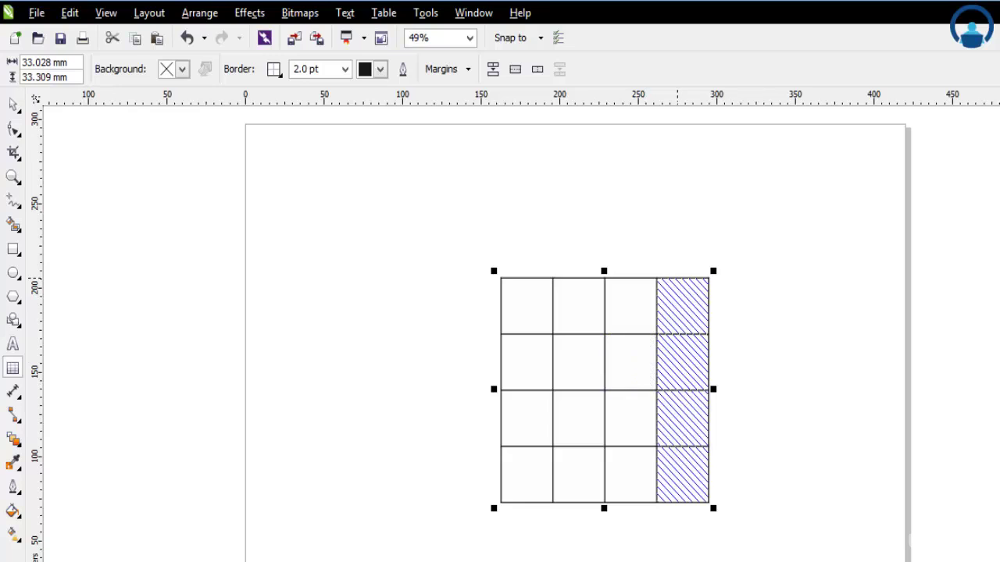
left_click(678, 298)
left_click(683, 277)
left_click(383, 12)
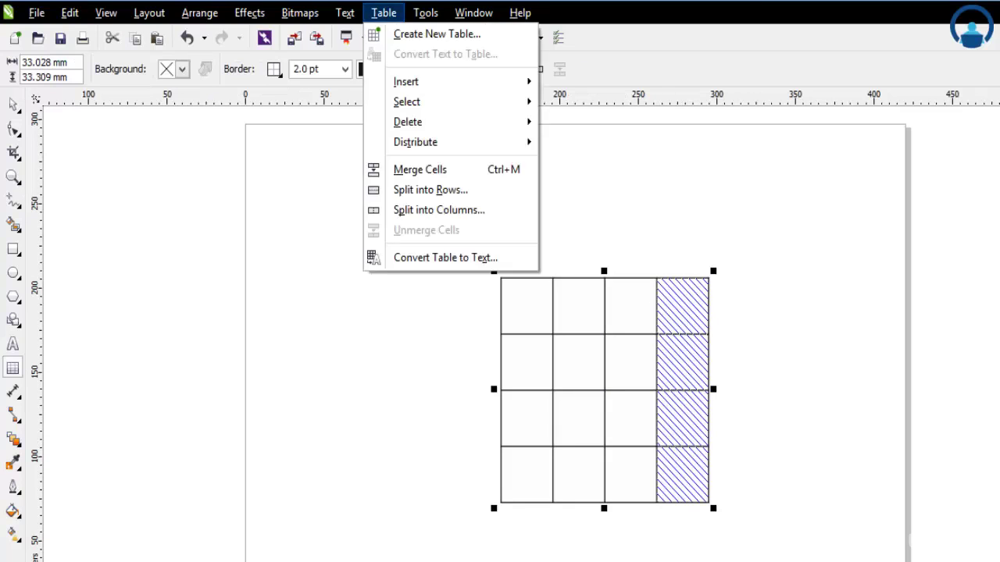
mouse_move(438, 81)
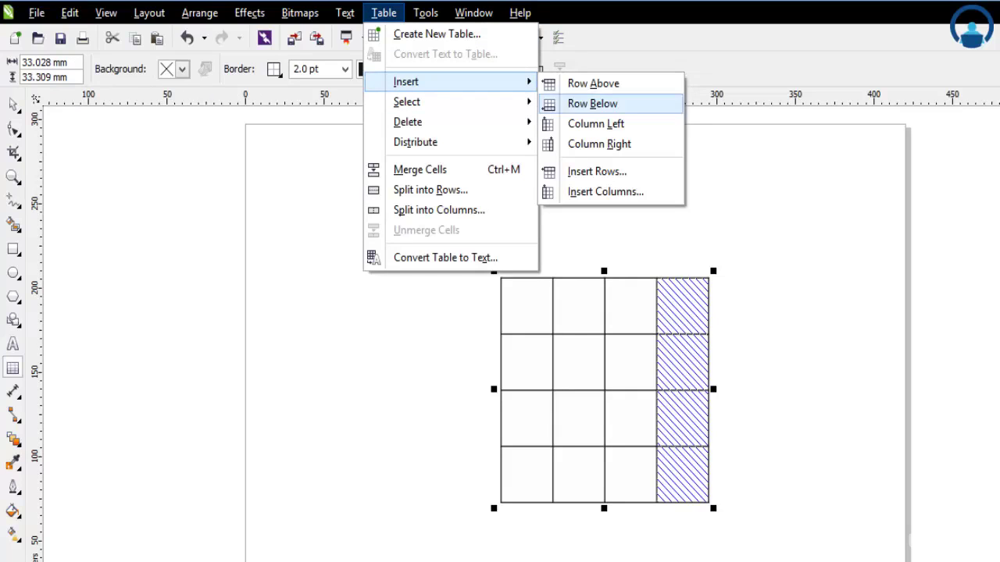
left_click(597, 123)
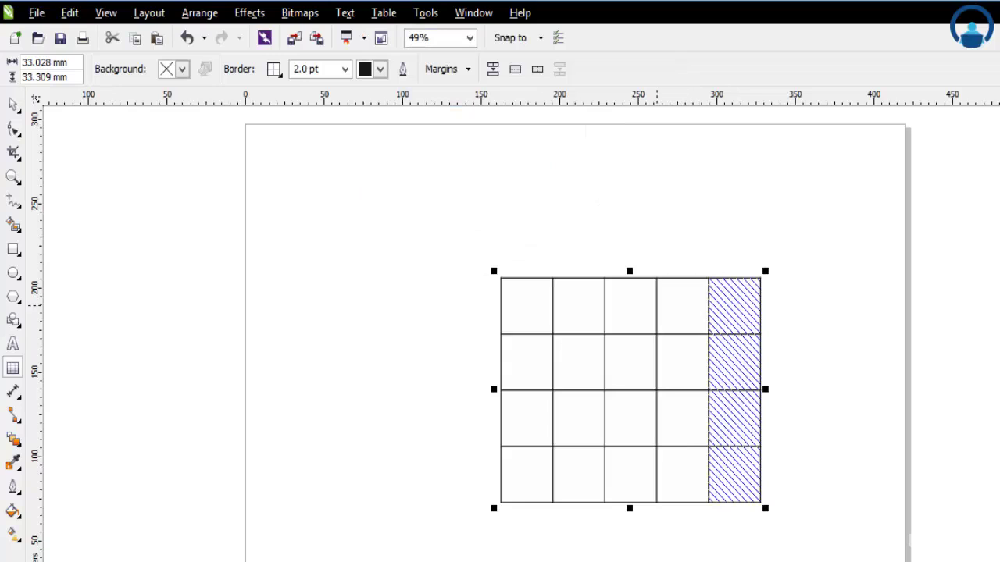
Insert a column on the right side of the selected last column.
left_click(344, 12)
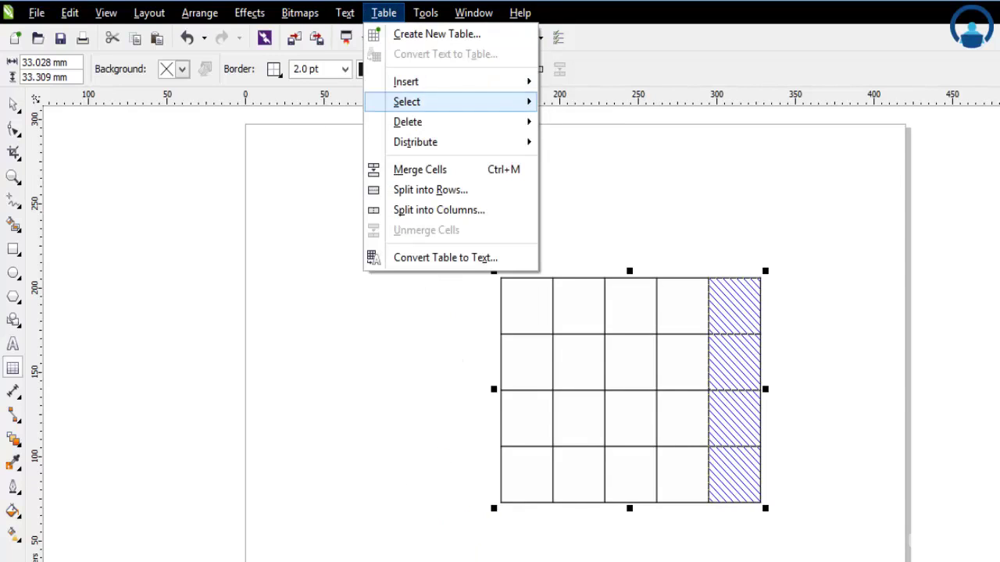
mouse_move(469, 81)
left_click(582, 143)
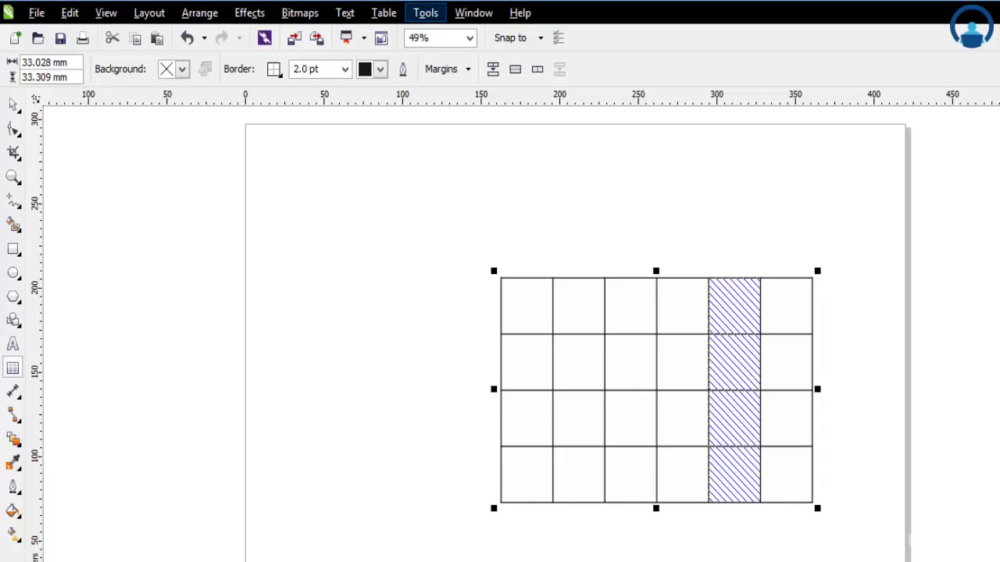
left_click(383, 12)
mouse_move(406, 81)
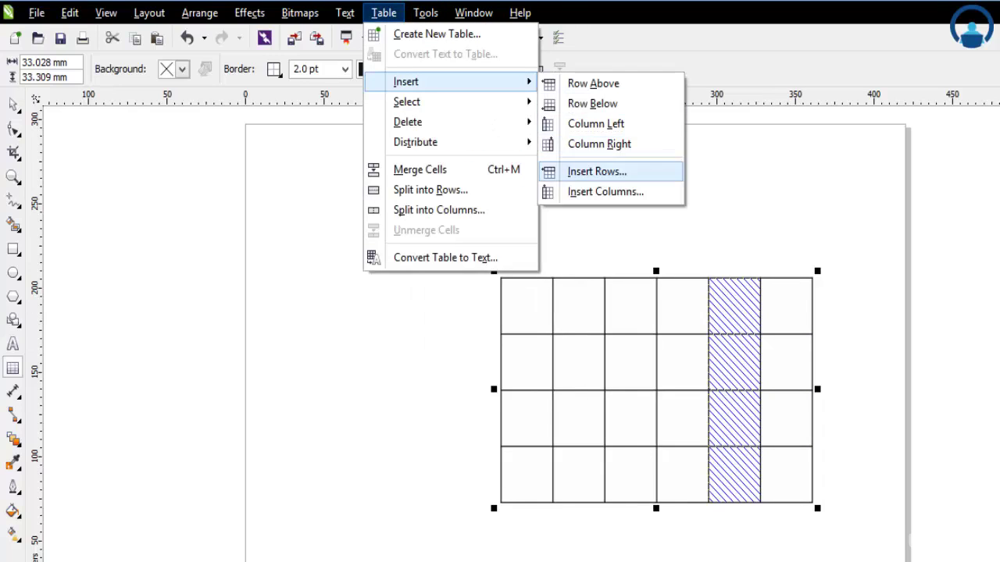
left_click(596, 171)
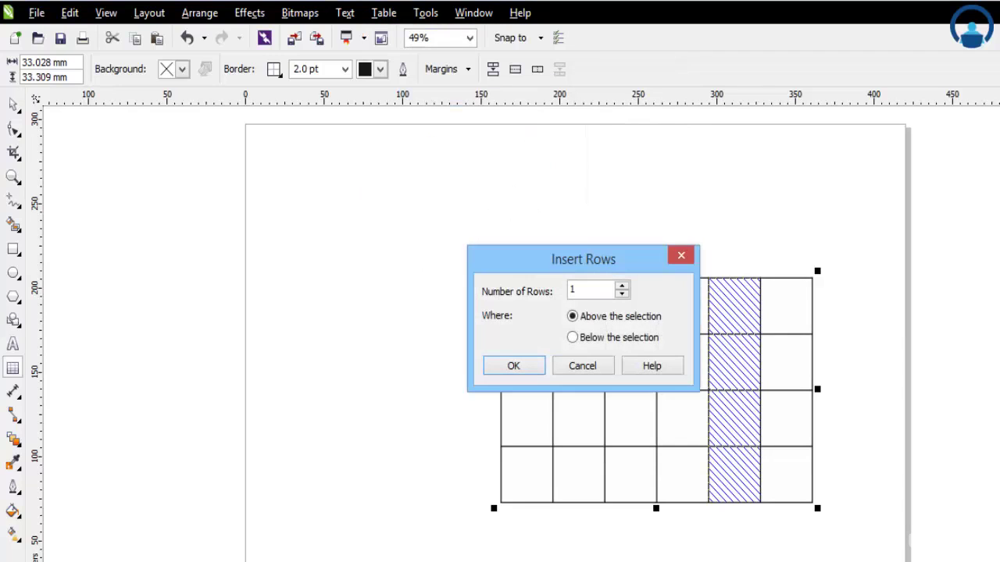
left_click_drag(583, 259, 295, 210)
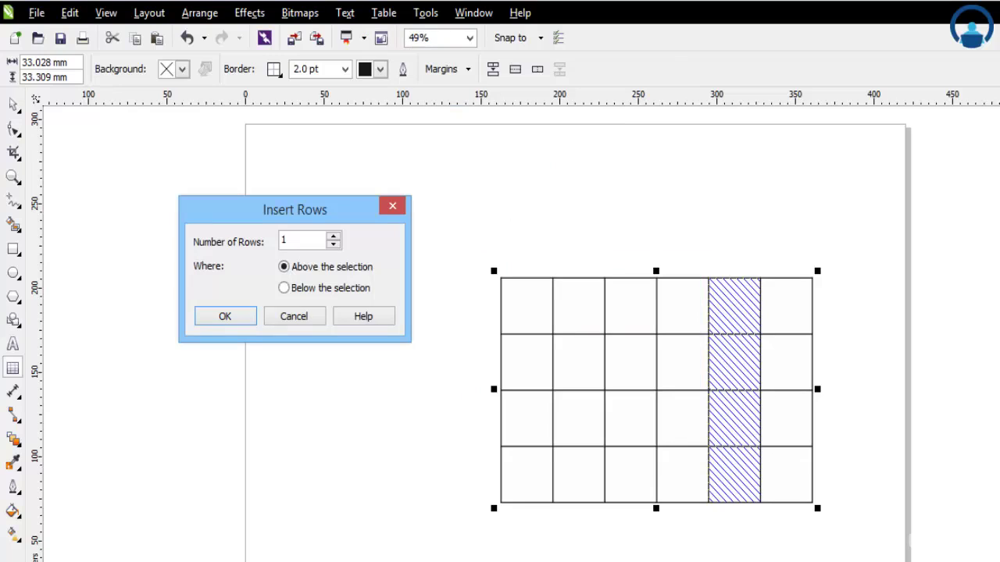
left_click(294, 316)
Insert two rows above the selected column cells using Insert Rows.
left_click(383, 13)
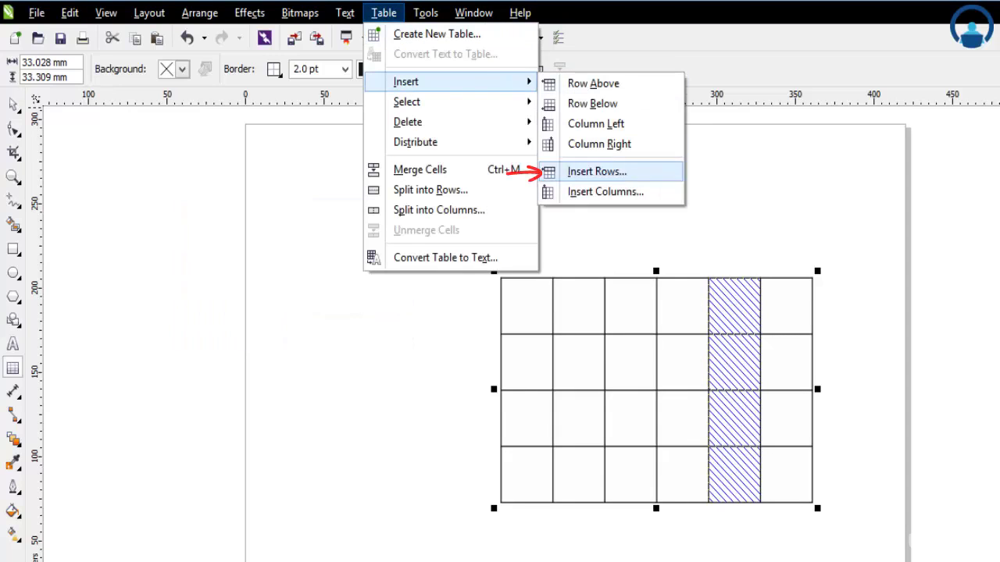
left_click(542, 171)
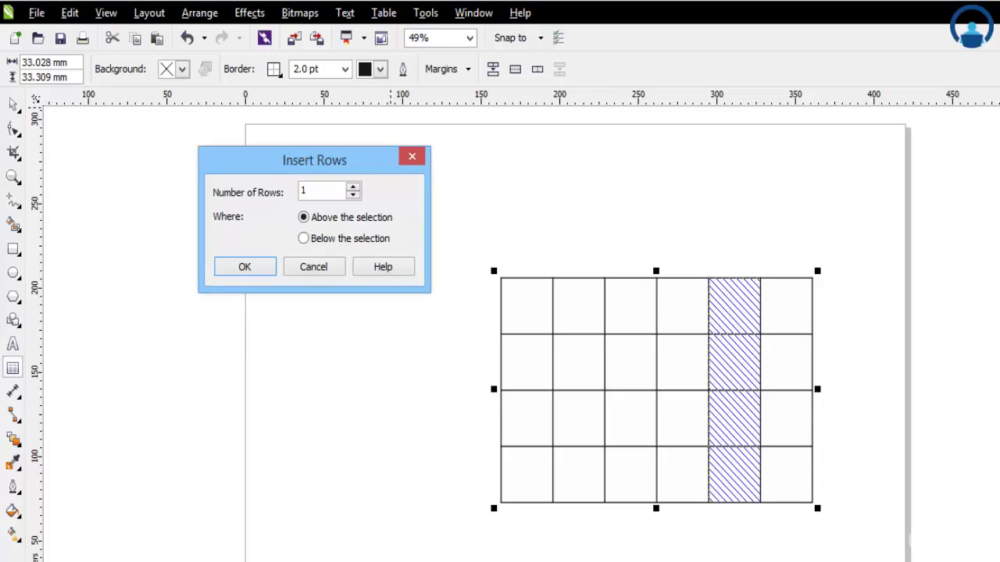
left_click(353, 188)
left_click(303, 238)
left_click(303, 217)
left_click(304, 238)
left_click(303, 217)
left_click(245, 266)
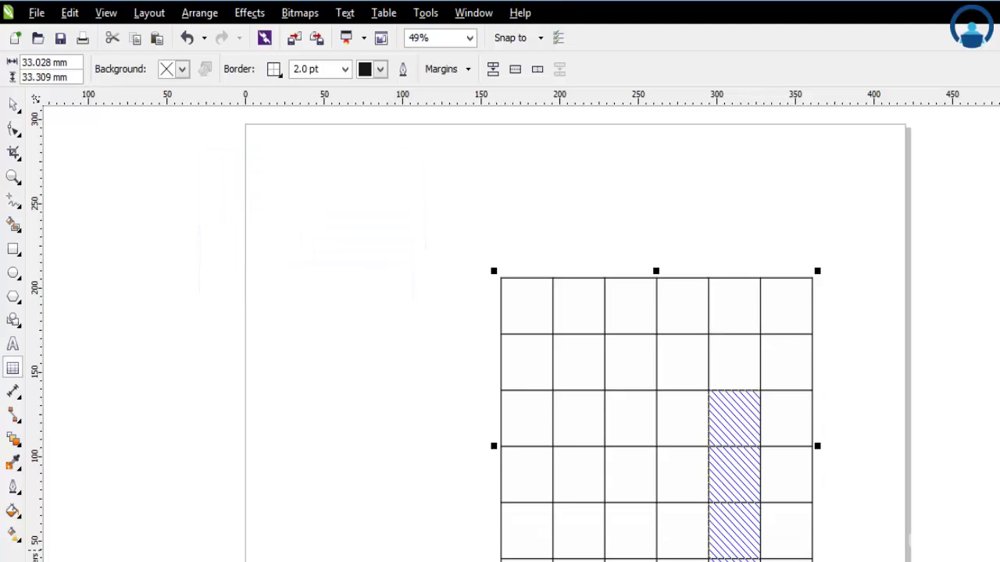
Leave cell editing and undo all the row and column insertions back to the 2-row, 2-column table.
key("space")
key("ctrl+z")
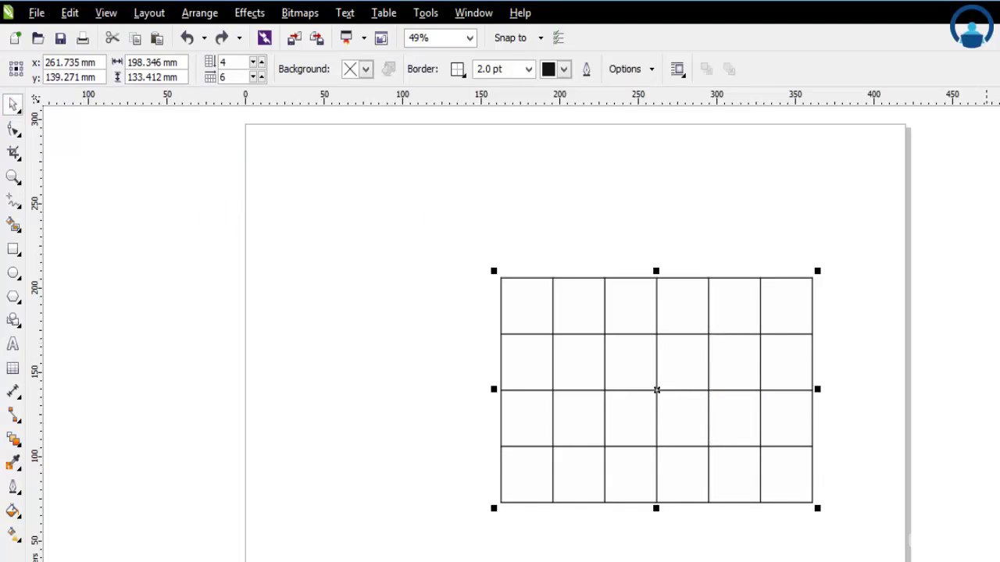
key("ctrl+z")
key("ctrl+z")
key("ctrl+z")
key("ctrl+z")
key("ctrl+z")
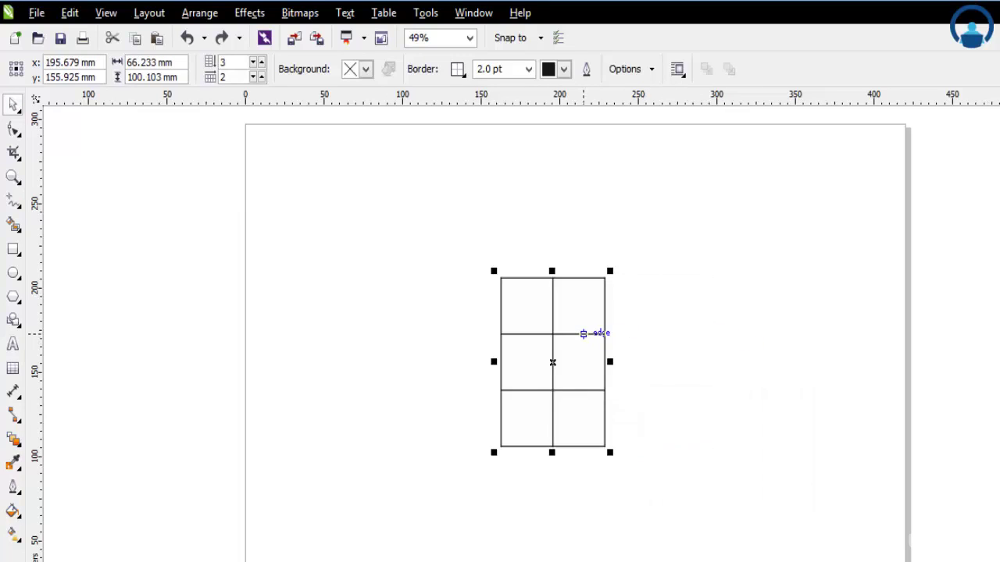
key("ctrl+z")
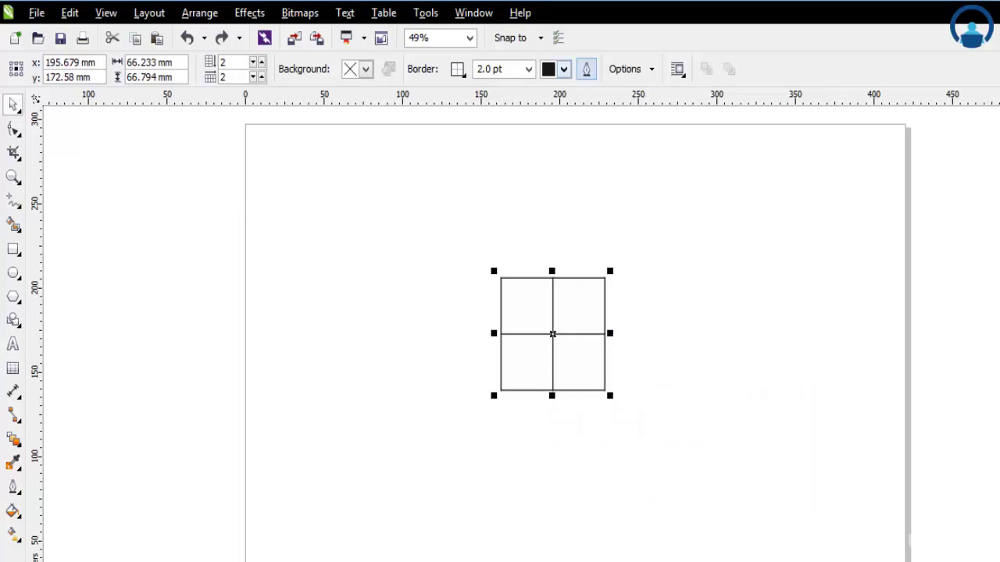
Create a new table with 5 rows and 1 column, 200 mm high and 500 mm wide.
left_click(384, 12)
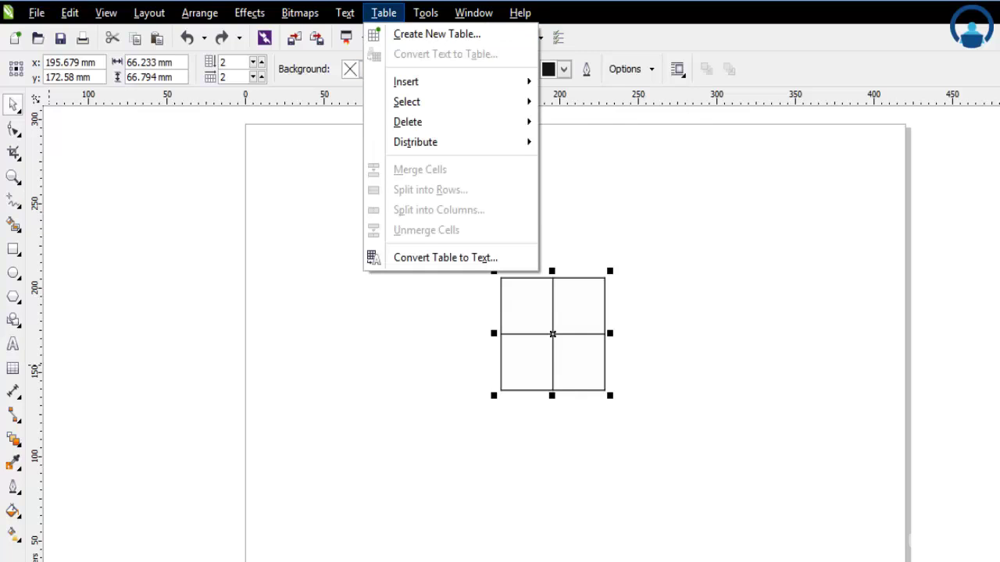
mouse_move(414, 82)
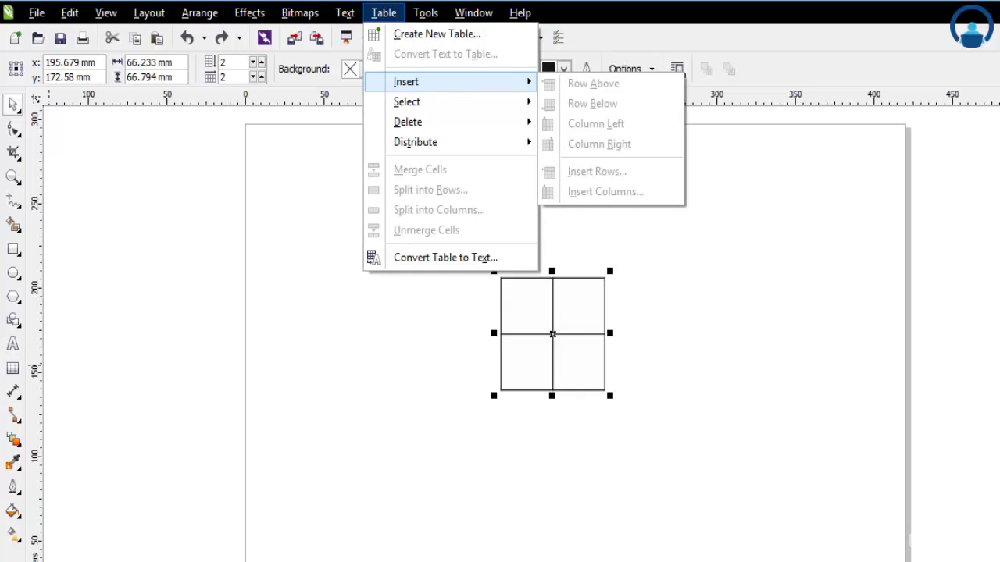
left_click(437, 34)
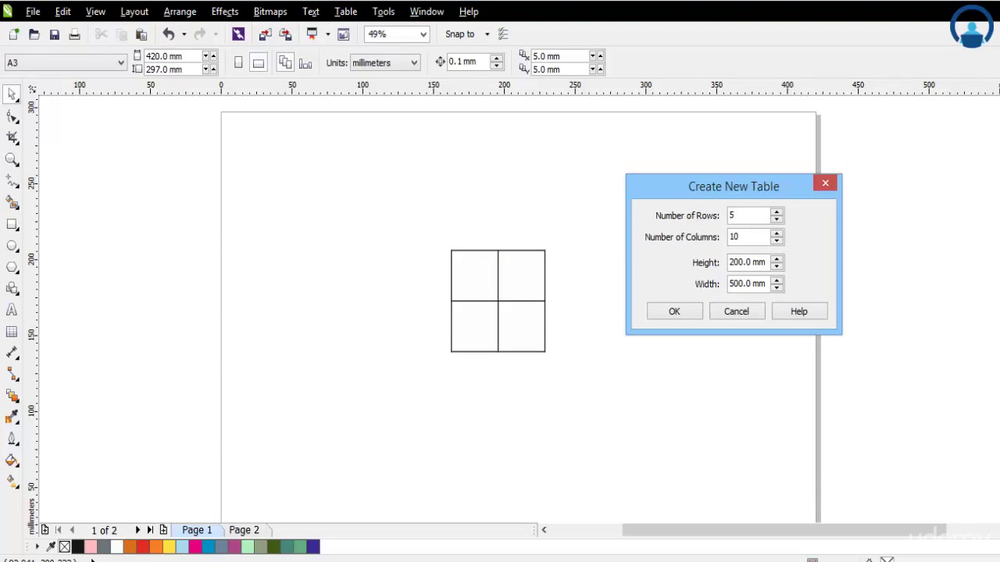
left_click(776, 215)
left_click(777, 236)
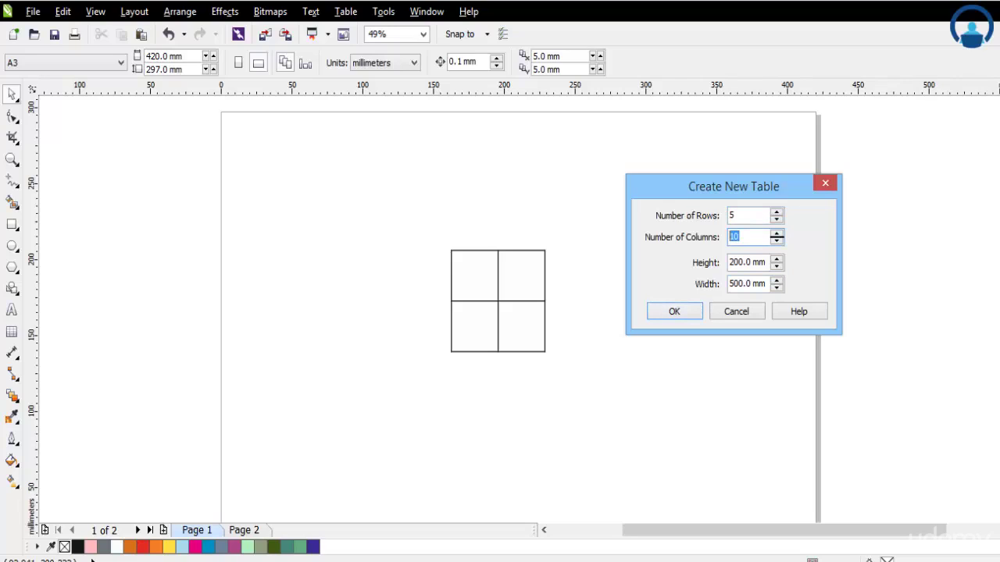
type("1")
left_click(674, 311)
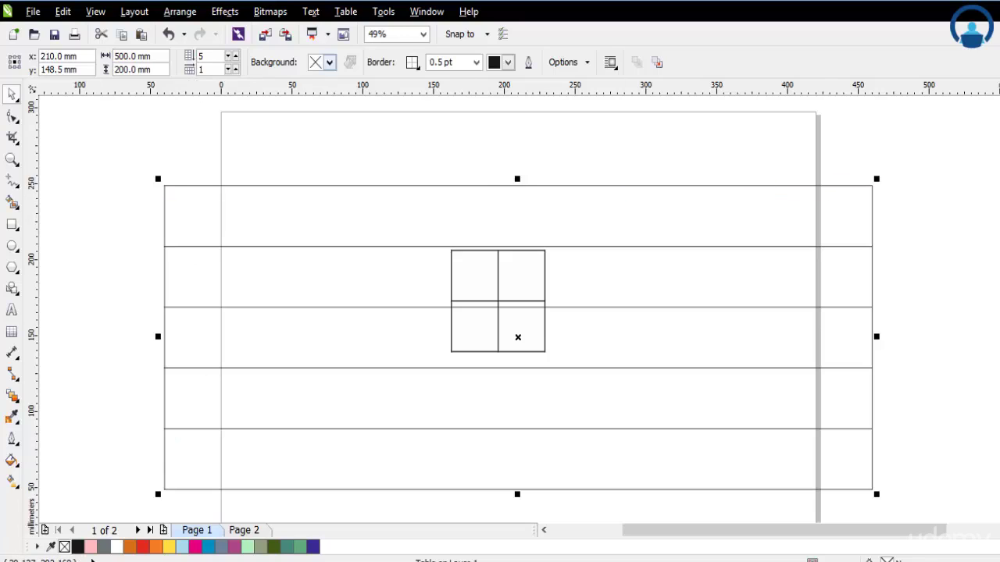
Cancel creating another table, remove the large 5-row table and select the small 2-by-2 table.
left_click(346, 11)
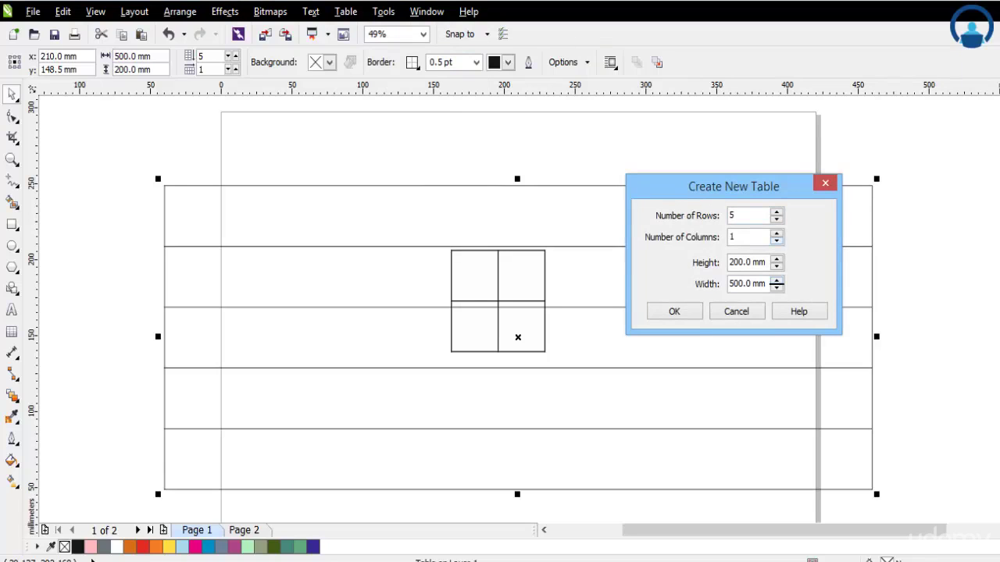
left_click(736, 311)
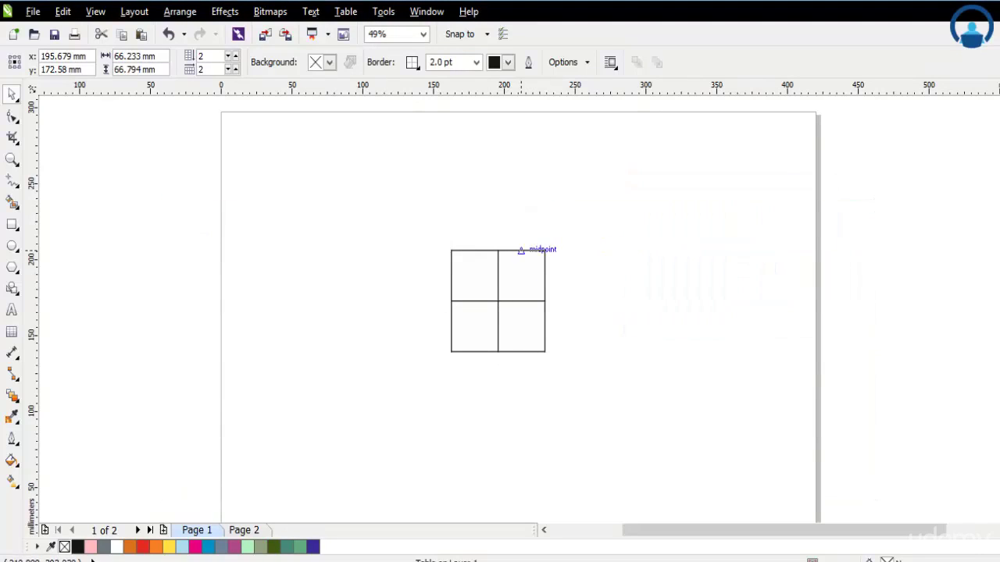
key("Escape")
left_click(543, 252)
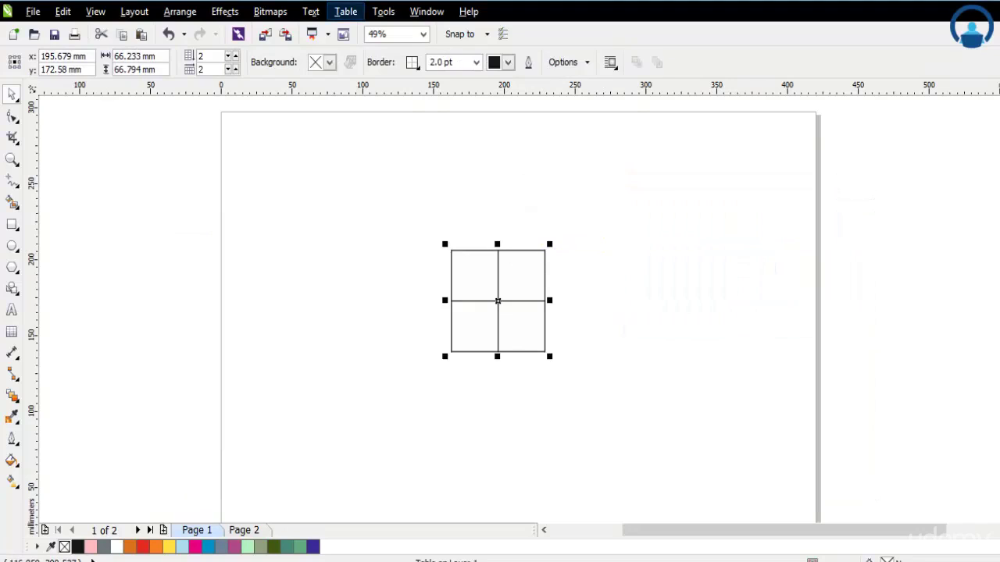
Check the row and column insertion commands with the whole table selected and with the text cursor in its upper-right cell.
left_click(345, 12)
mouse_move(367, 73)
left_click(540, 272)
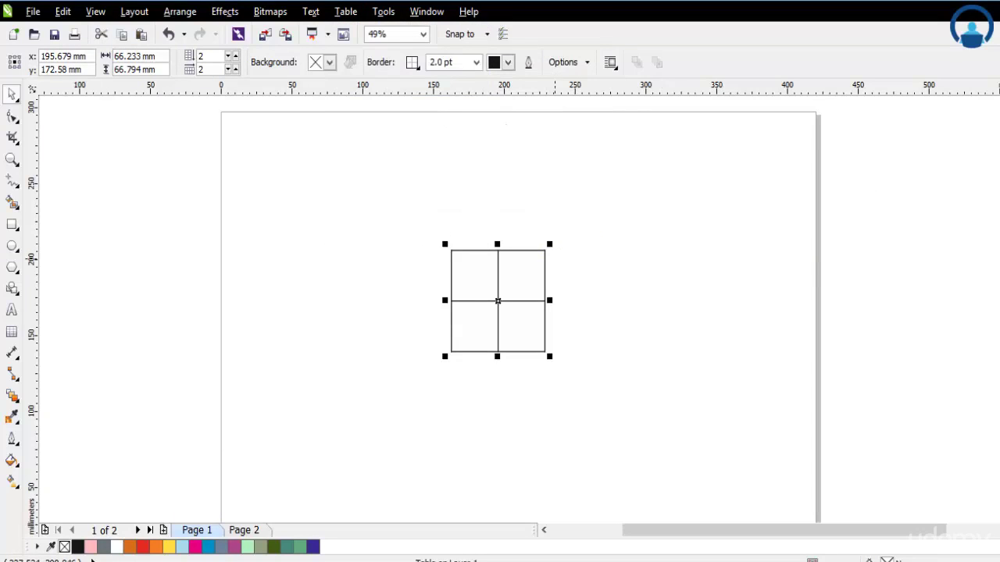
double_click(541, 272)
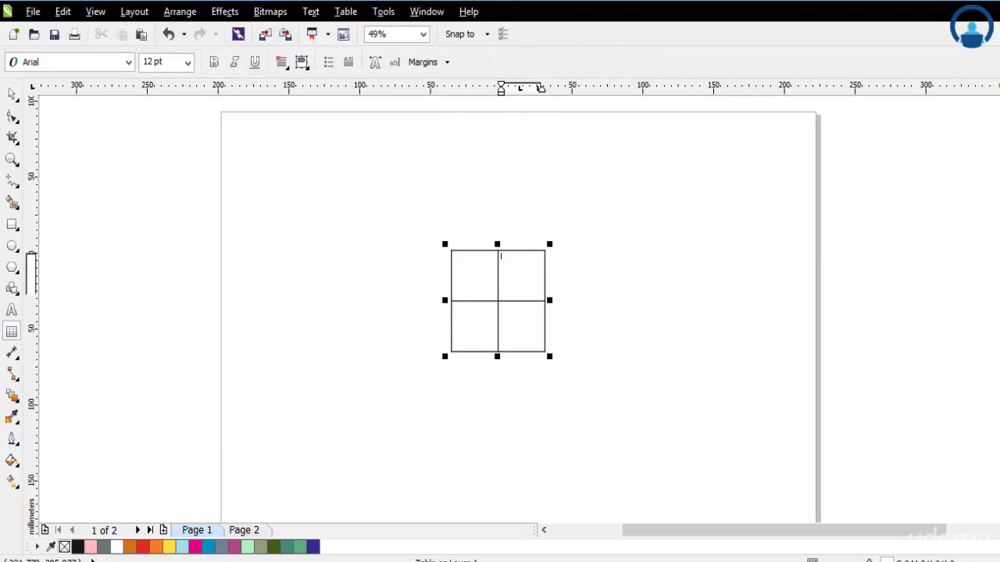
left_click(311, 12)
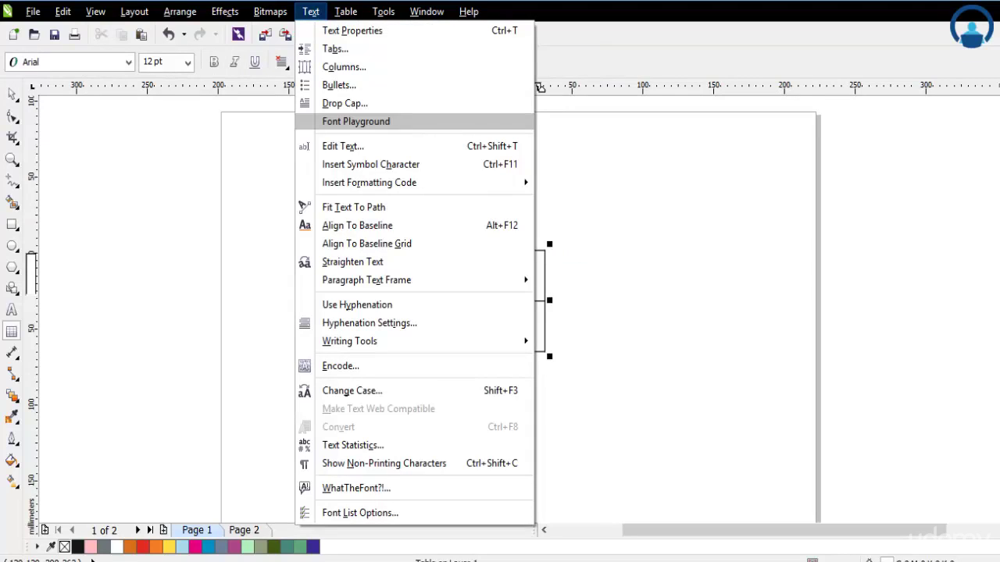
mouse_move(346, 11)
mouse_move(365, 73)
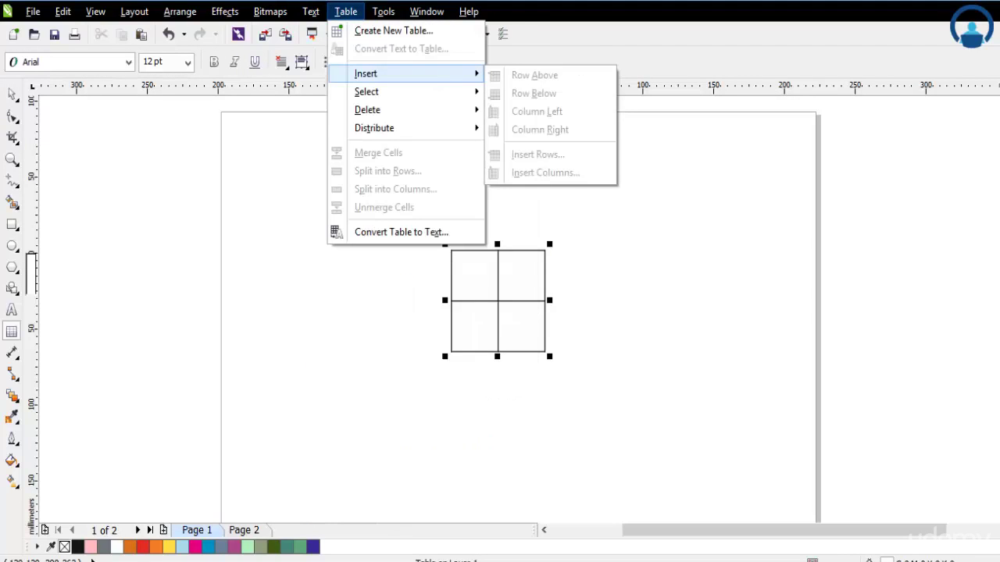
left_click(531, 274)
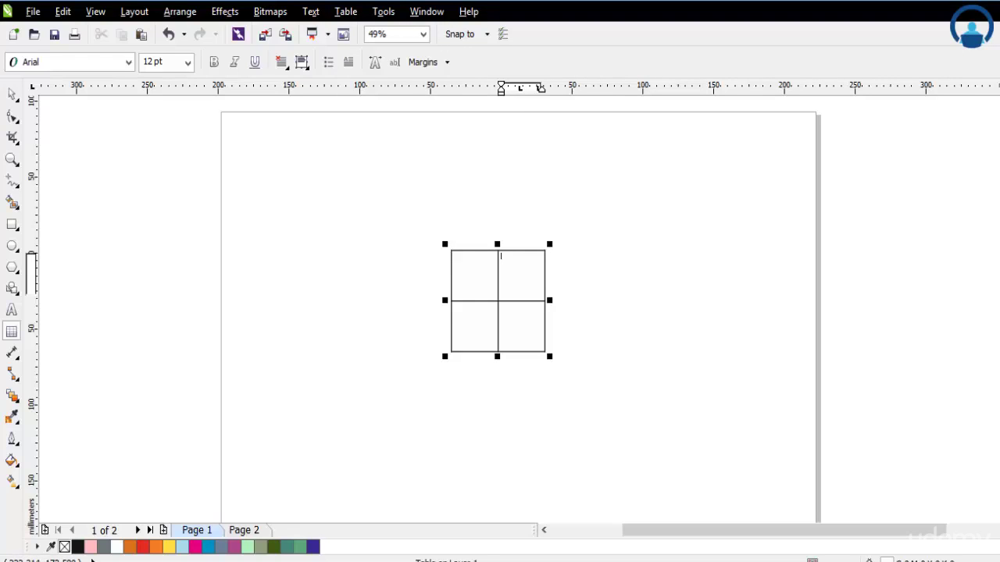
Select the top row of the 2-by-2 table and insert one row above it and one row below it.
left_click(12, 331)
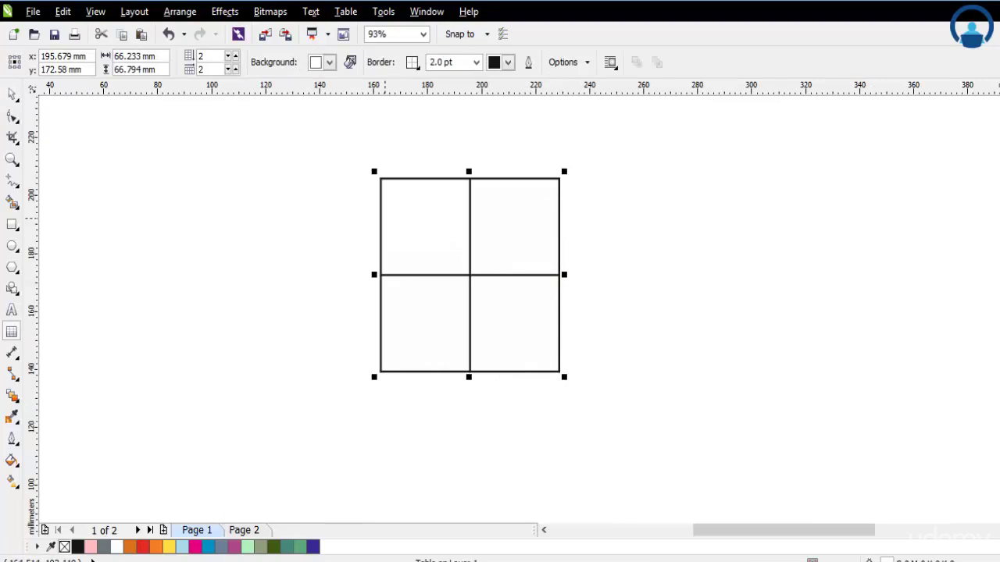
left_click(378, 216)
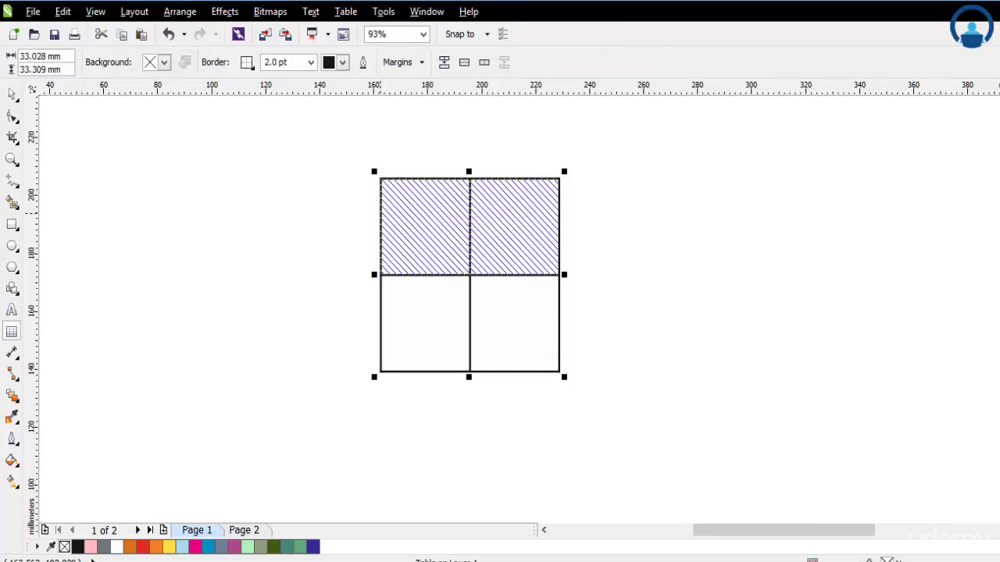
left_click(346, 11)
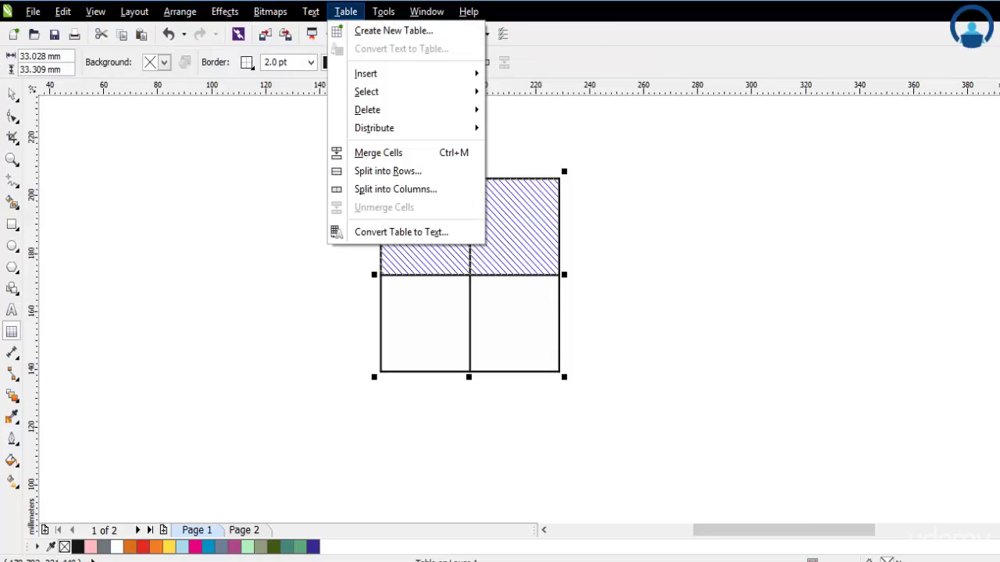
mouse_move(367, 73)
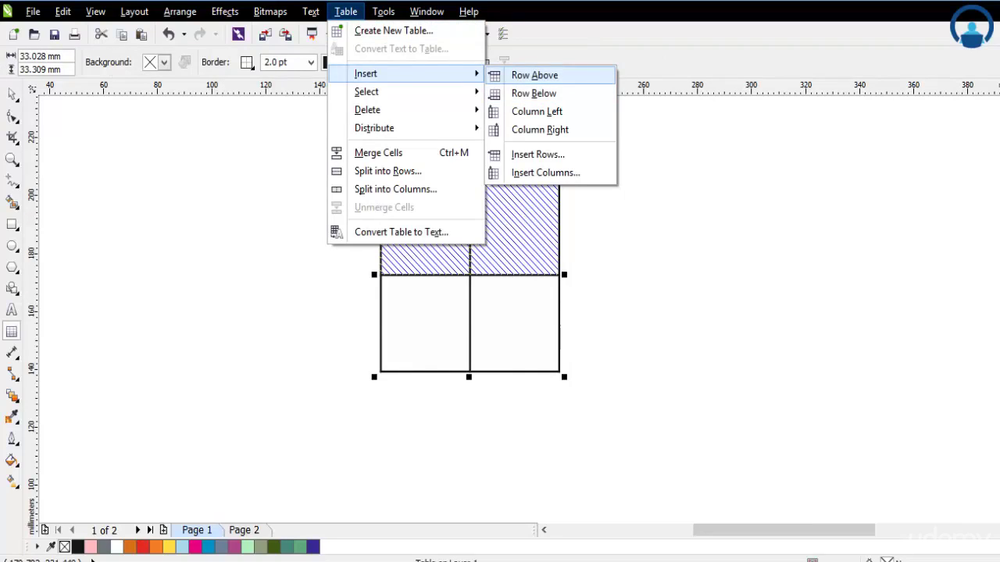
left_click(535, 75)
left_click(310, 11)
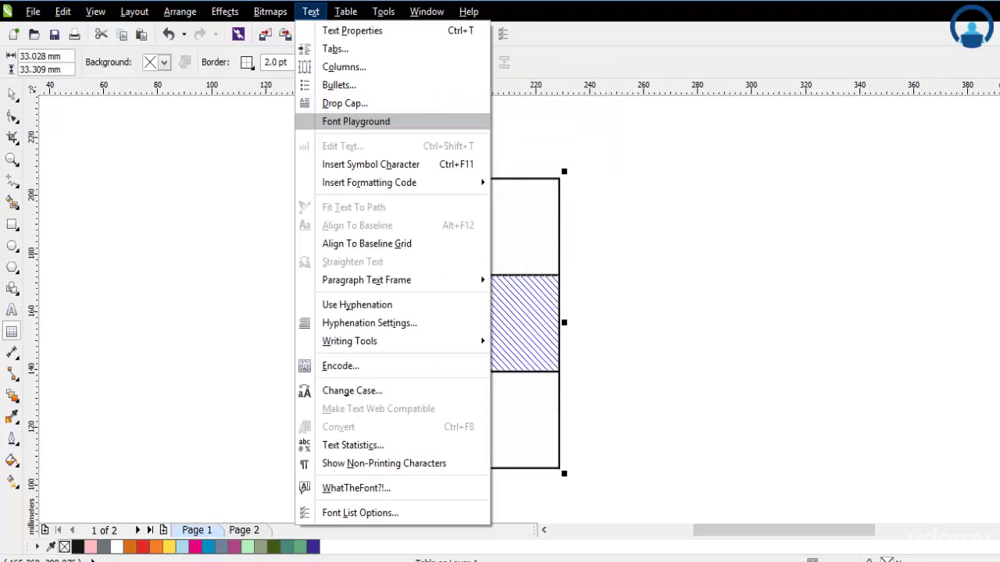
mouse_move(346, 11)
mouse_move(365, 73)
left_click(536, 94)
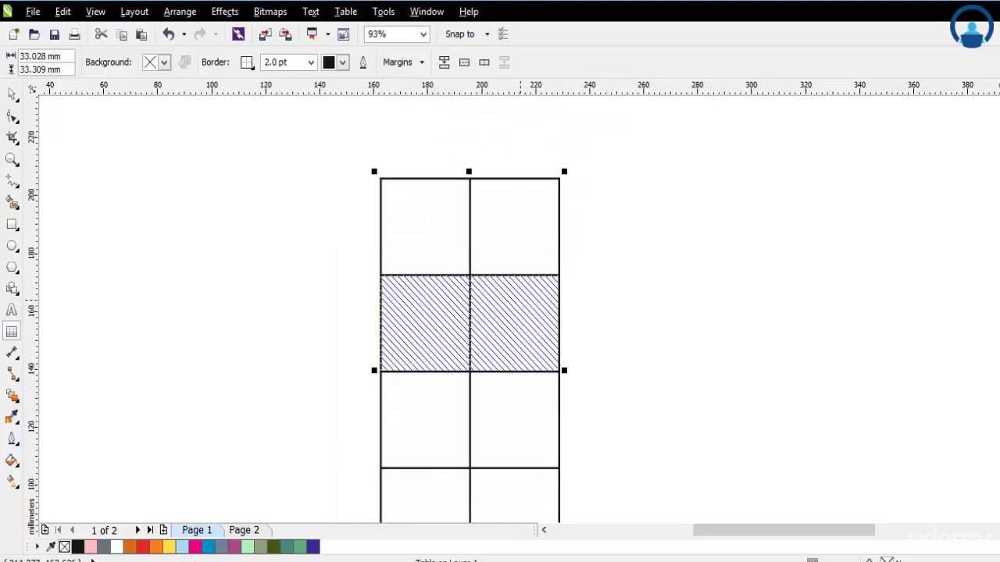
scroll(522, 297, "down", 2)
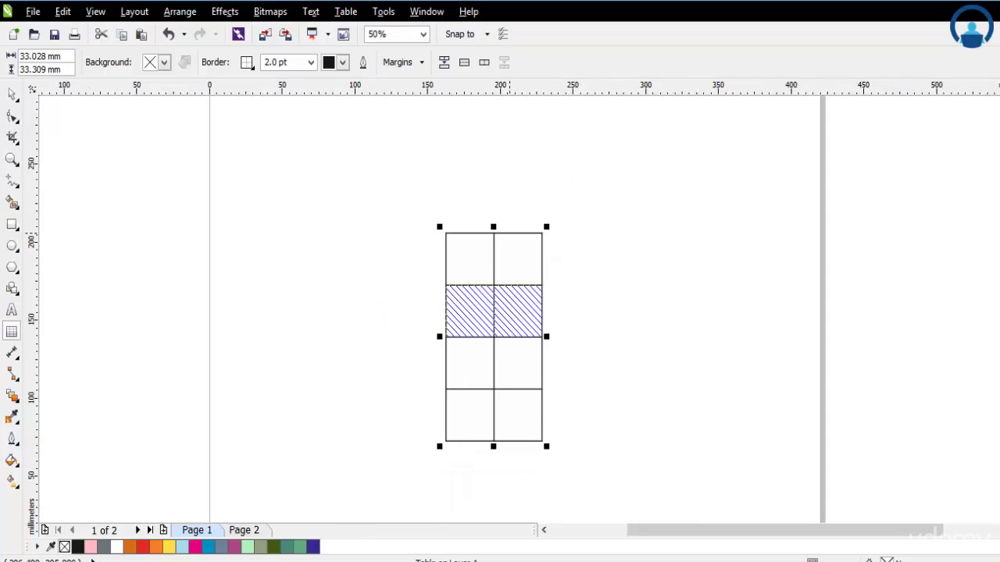
Select the table's rightmost column and insert one column to its left and one column to its right.
left_click(511, 233)
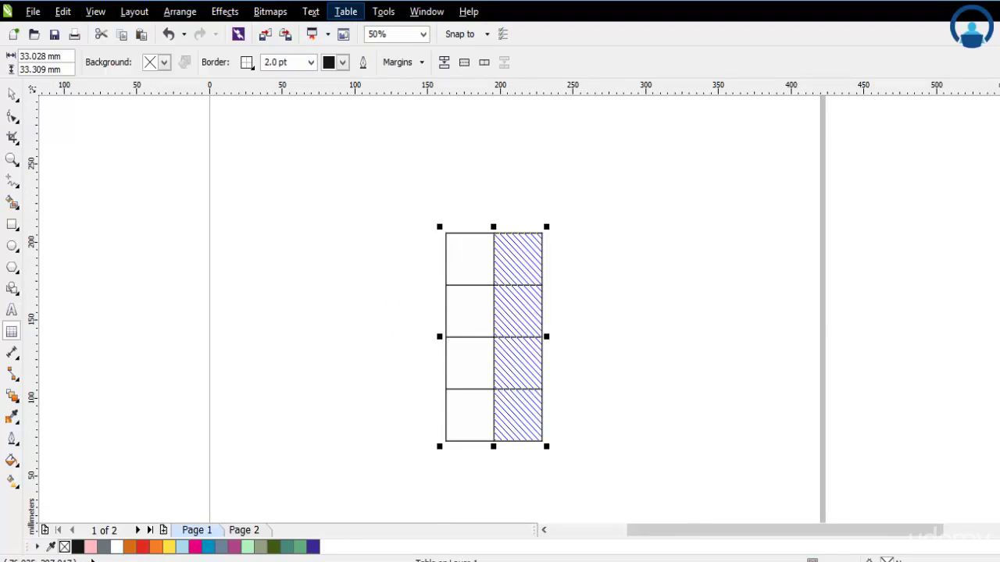
left_click(345, 11)
mouse_move(438, 72)
left_click(536, 110)
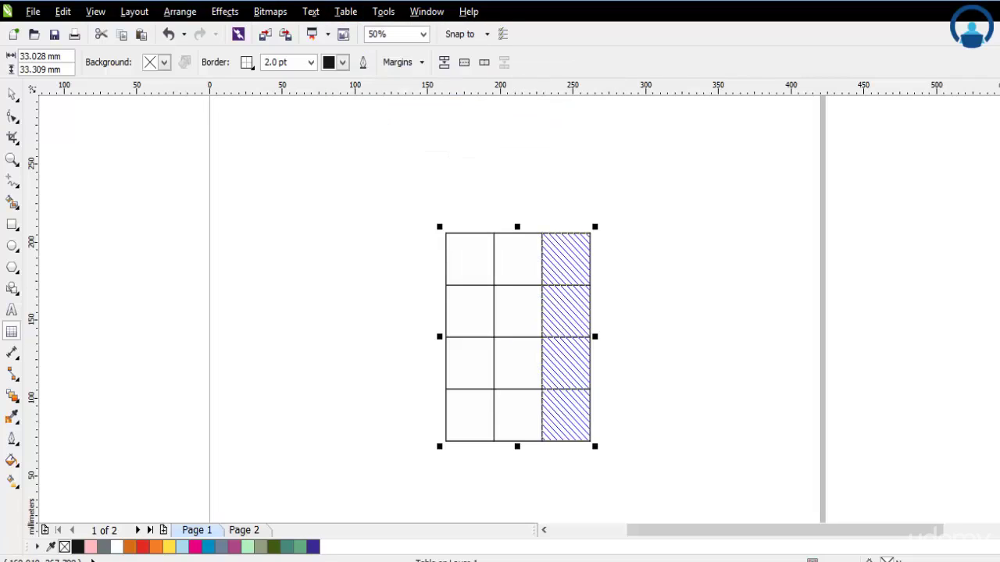
left_click(345, 11)
mouse_move(390, 73)
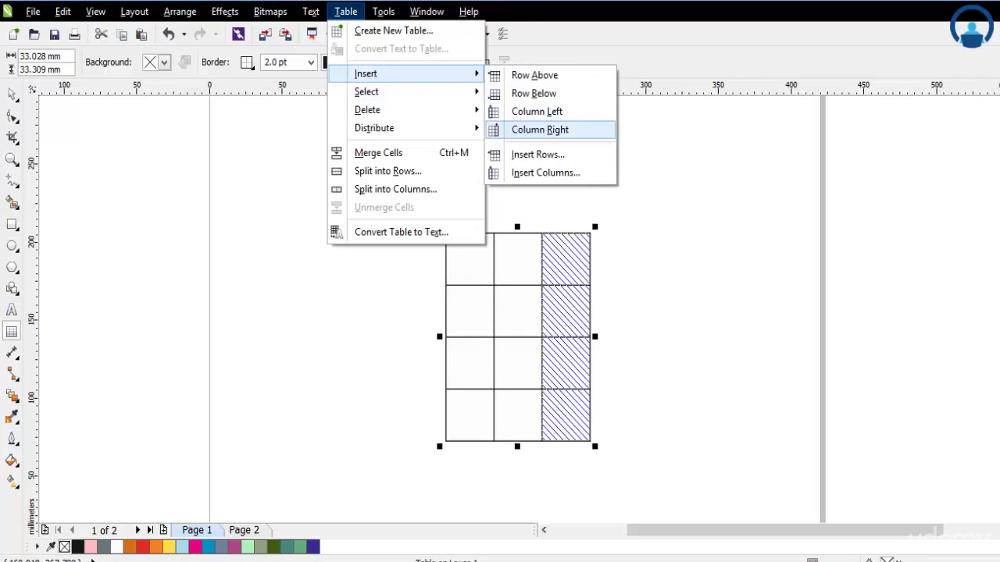
left_click(540, 130)
Leave cell editing, reselect the whole 4-by-4 table and reopen it for cell editing.
left_click(564, 256)
left_click(518, 255)
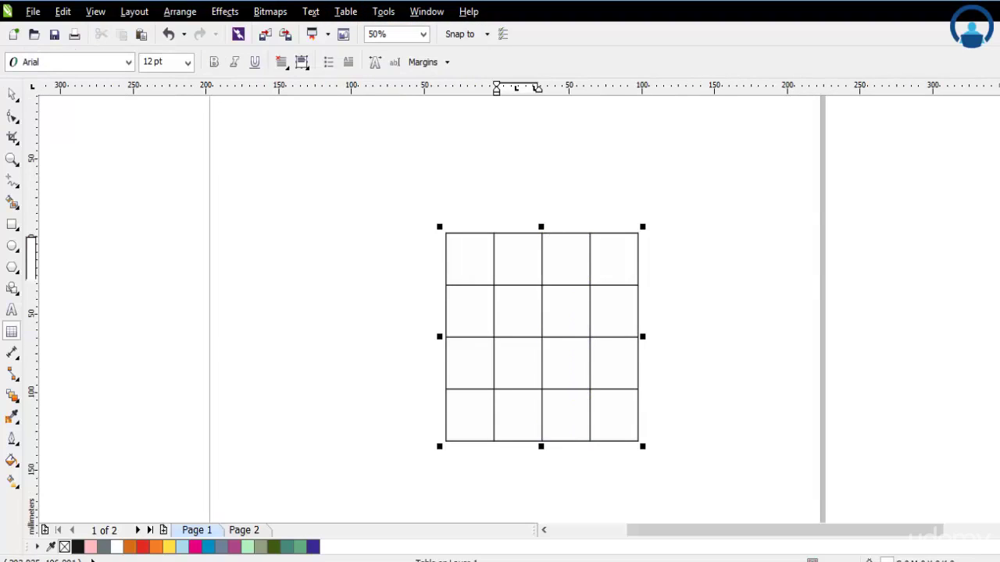
left_click(11, 94)
left_click_drag(368, 192, 756, 503)
double_click(502, 175)
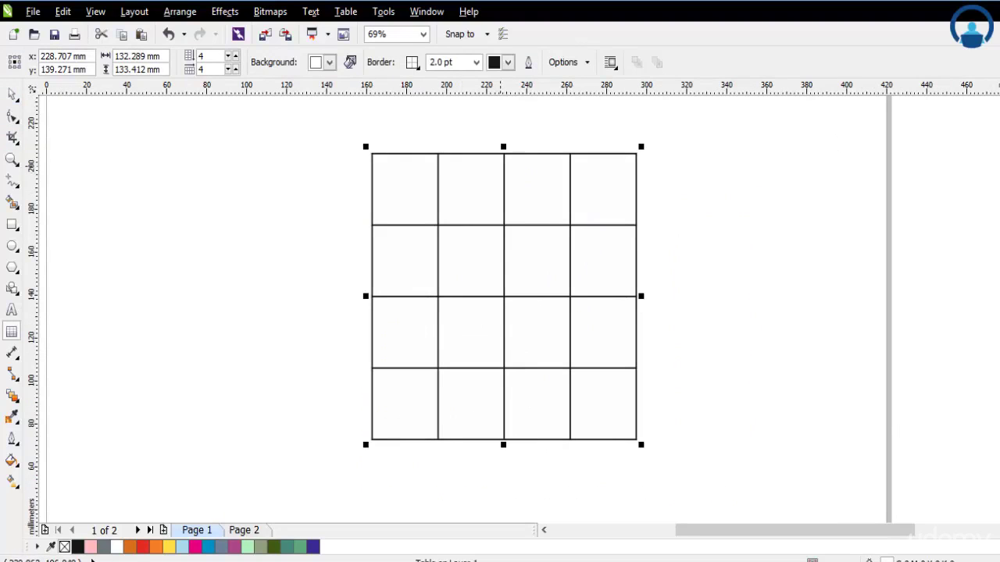
left_click(13, 94)
double_click(537, 181)
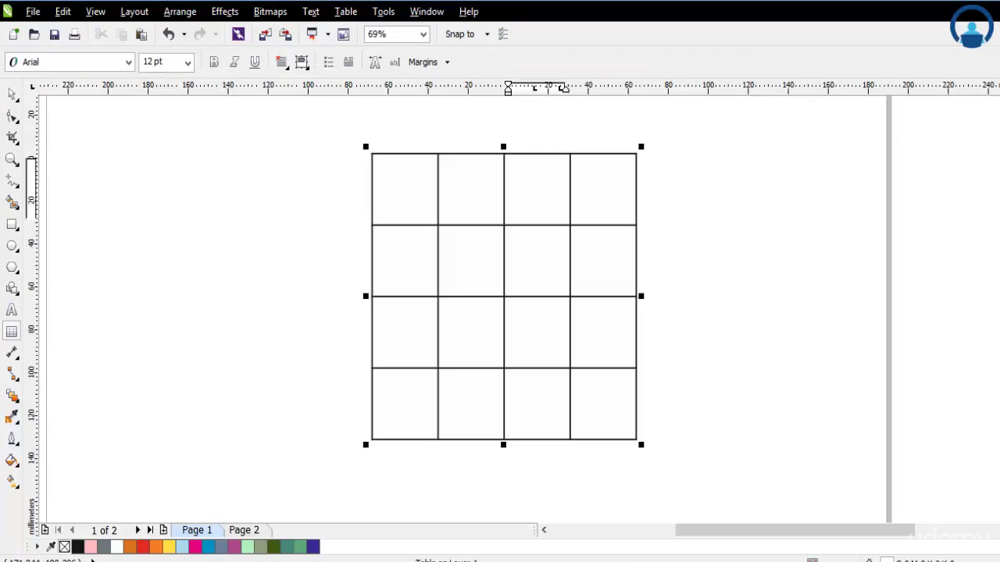
Select only the upper-left cell, place the text cursor in the neighbouring cell and deselect the table.
left_click(392, 181)
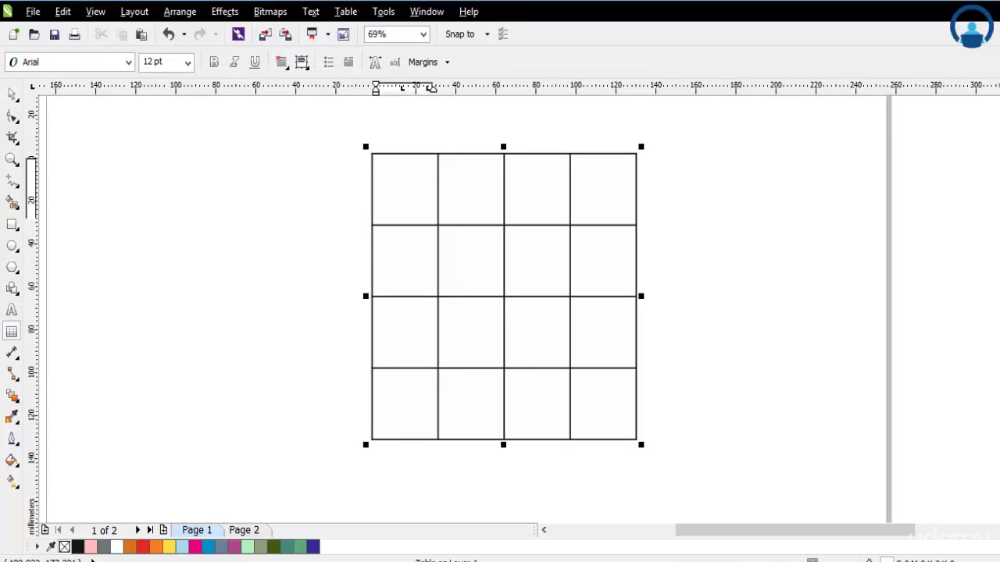
mouse_move(423, 215)
left_mouse_down()
mouse_move(425, 244)
mouse_move(424, 204)
left_mouse_up()
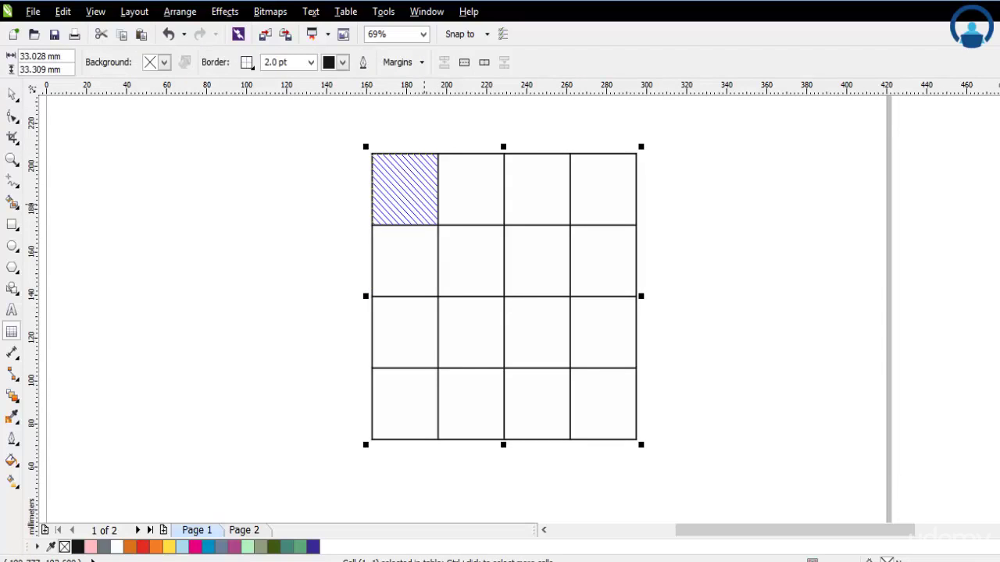
left_click(450, 173)
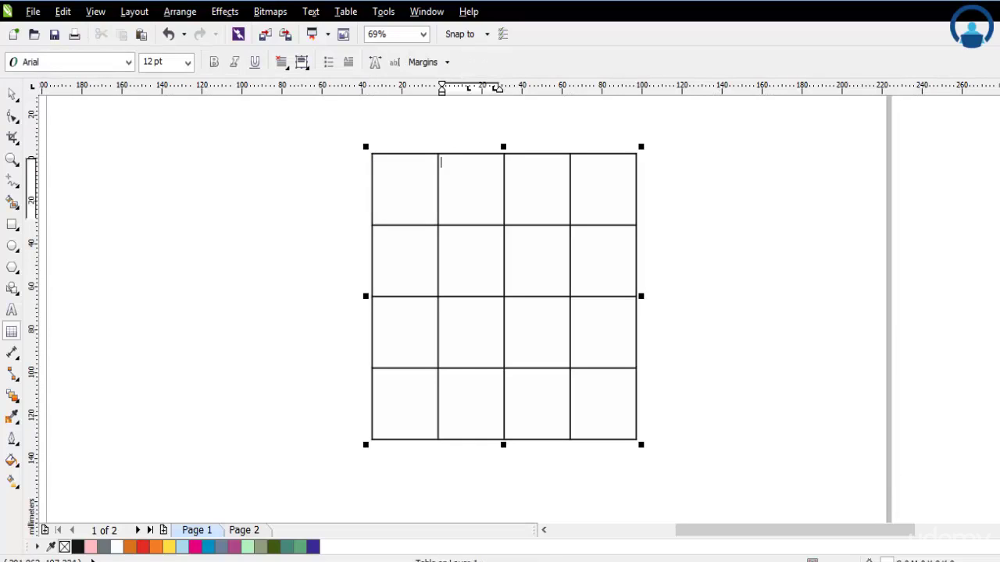
left_click(12, 93)
left_click(767, 279)
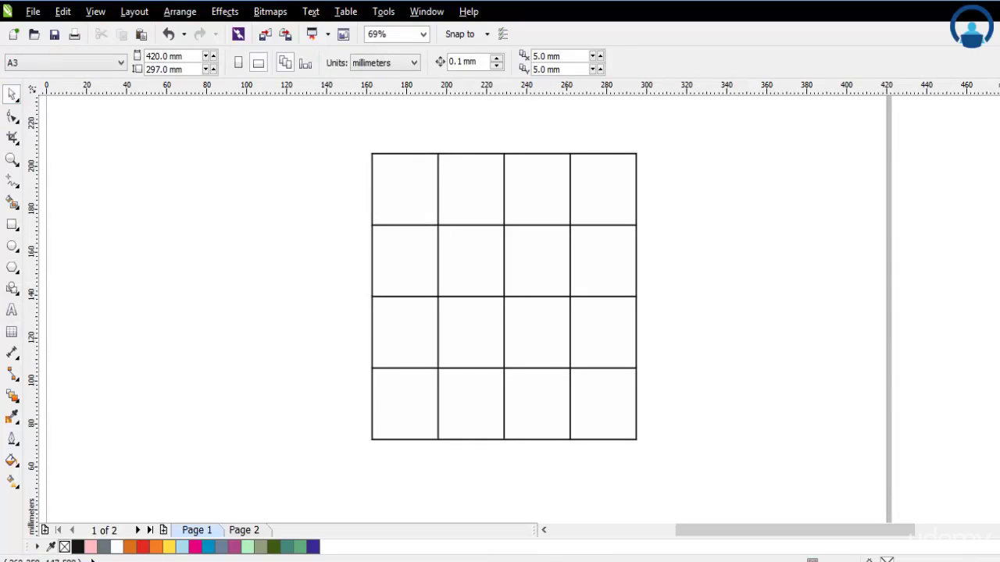
Select only the cell in row 1, column 2 and insert a row above it and a column to its left.
double_click(572, 251)
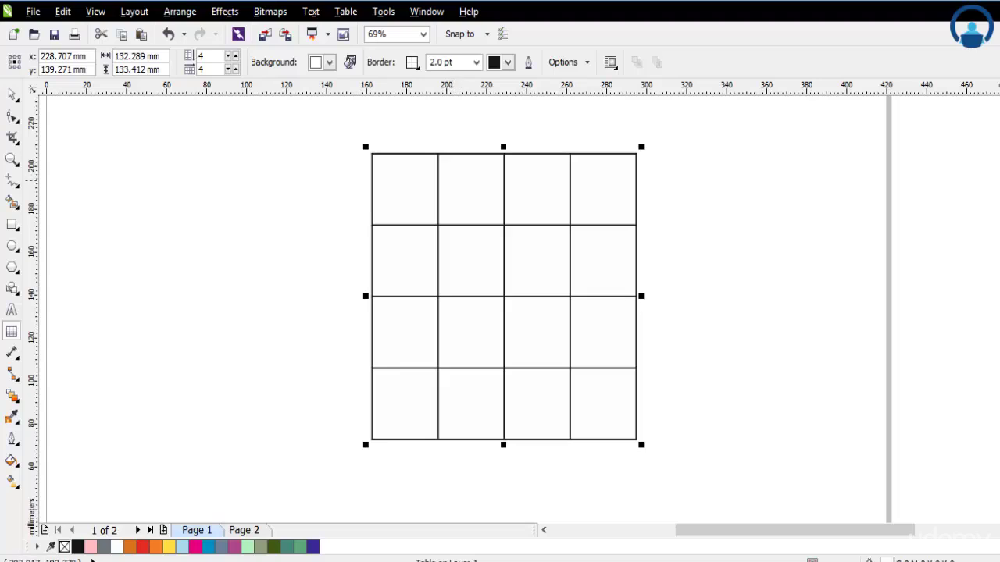
left_click(449, 167)
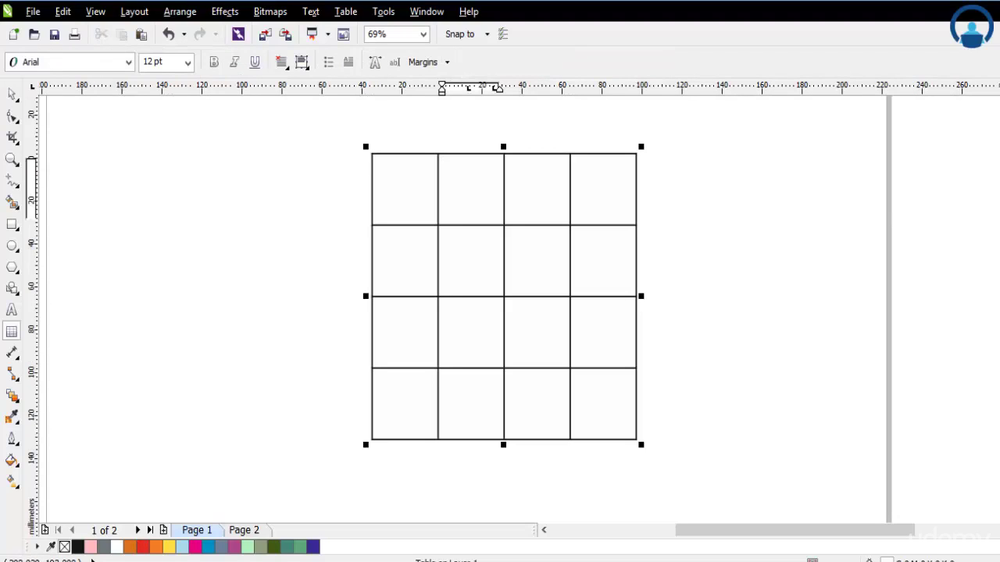
left_click_drag(487, 218, 494, 221)
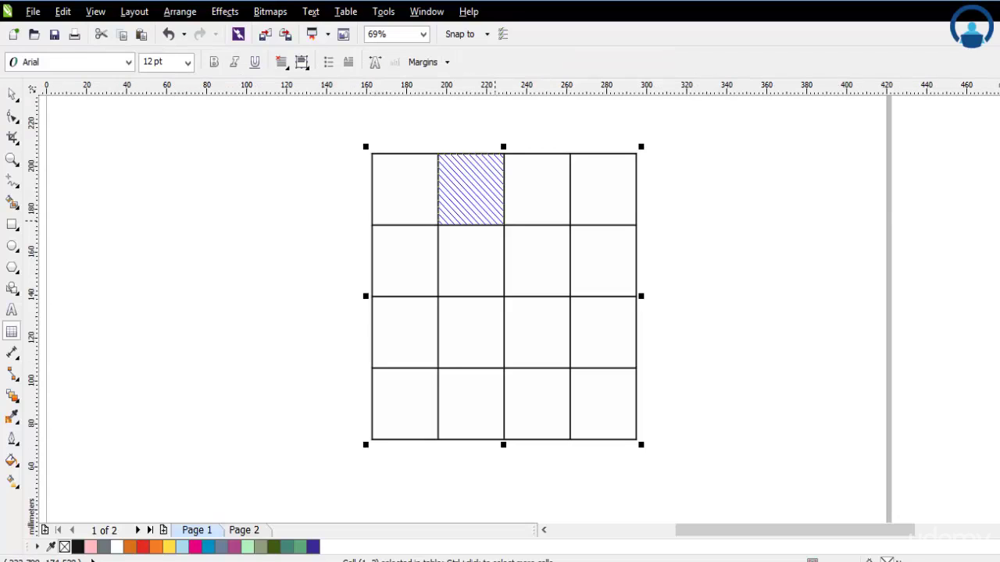
left_click(492, 217)
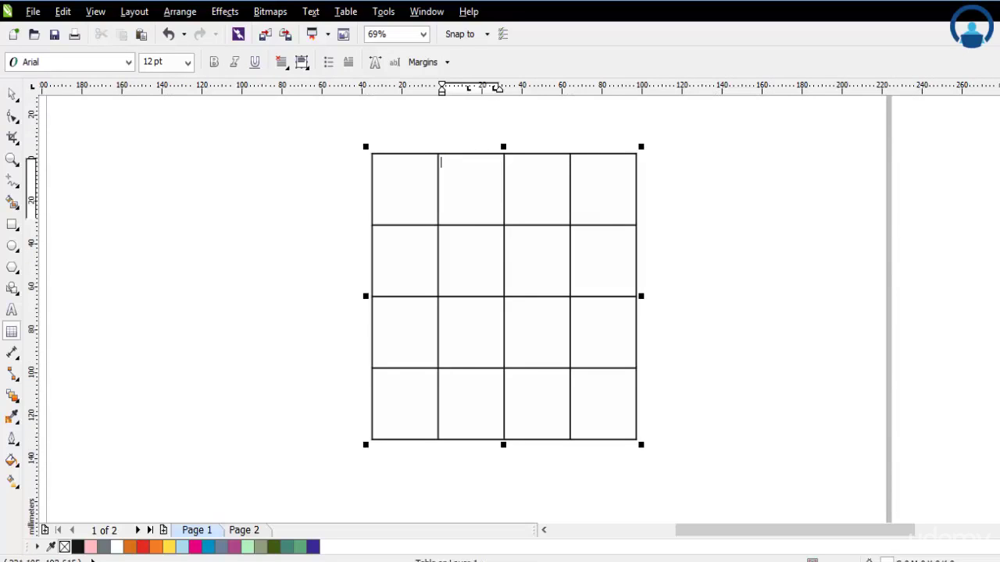
mouse_move(489, 215)
left_mouse_down()
mouse_move(493, 233)
mouse_move(491, 216)
left_mouse_up()
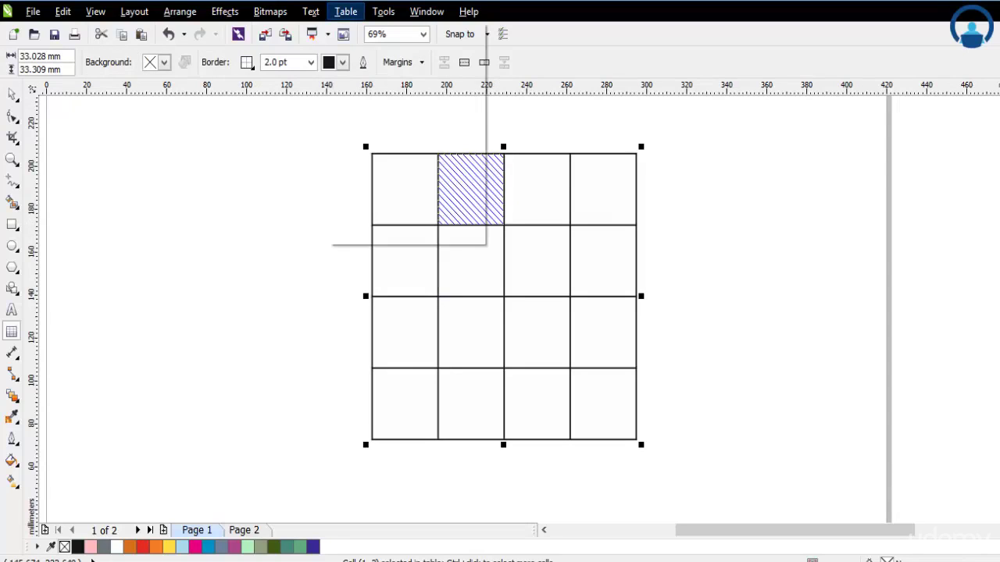
left_click(346, 10)
left_click(536, 74)
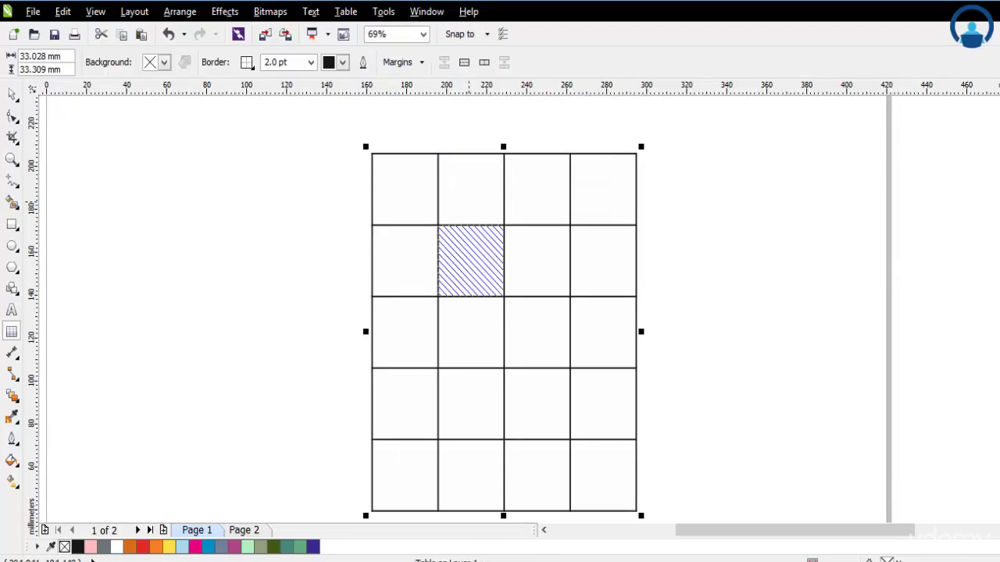
left_click(346, 11)
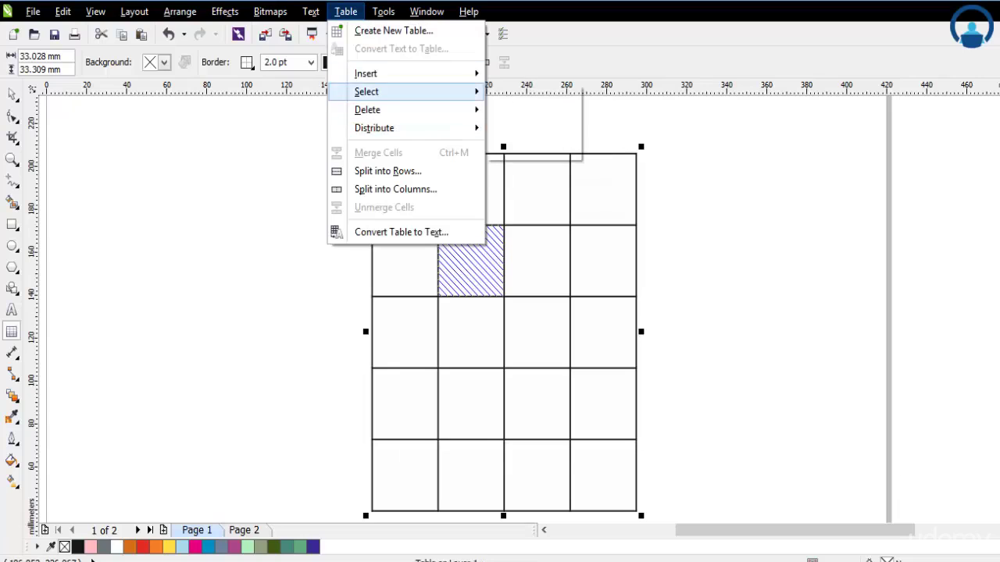
mouse_move(365, 74)
left_click(538, 112)
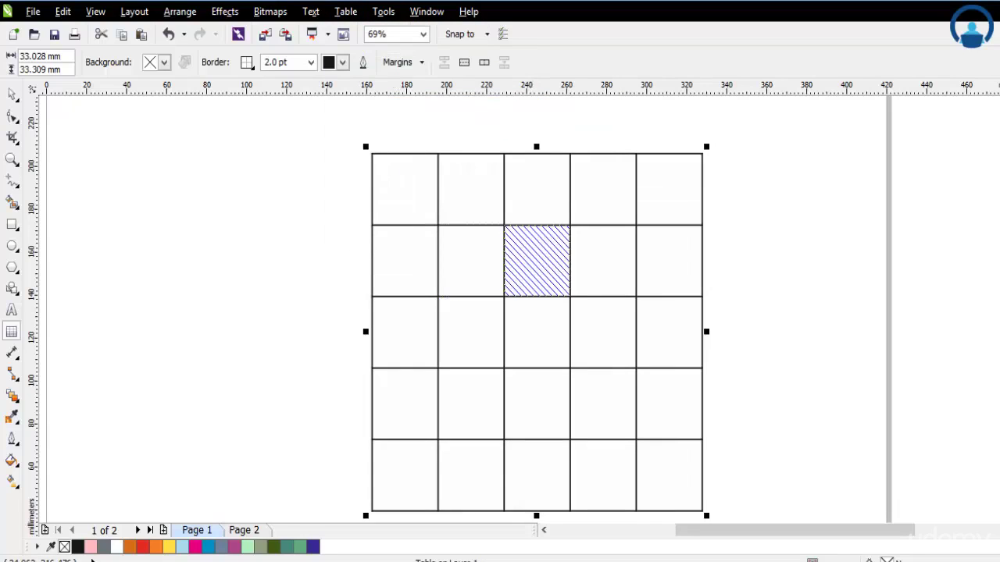
Move the whole table to about x 187.5 mm, y 131.3 mm and check which cell selection commands are available.
left_click(12, 95)
left_click_drag(531, 337, 416, 319)
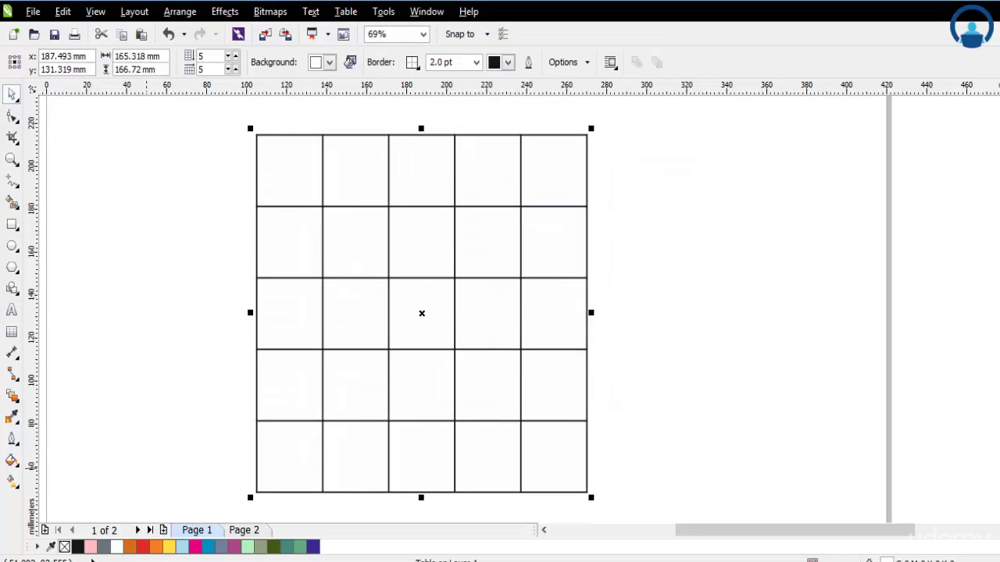
left_click(345, 11)
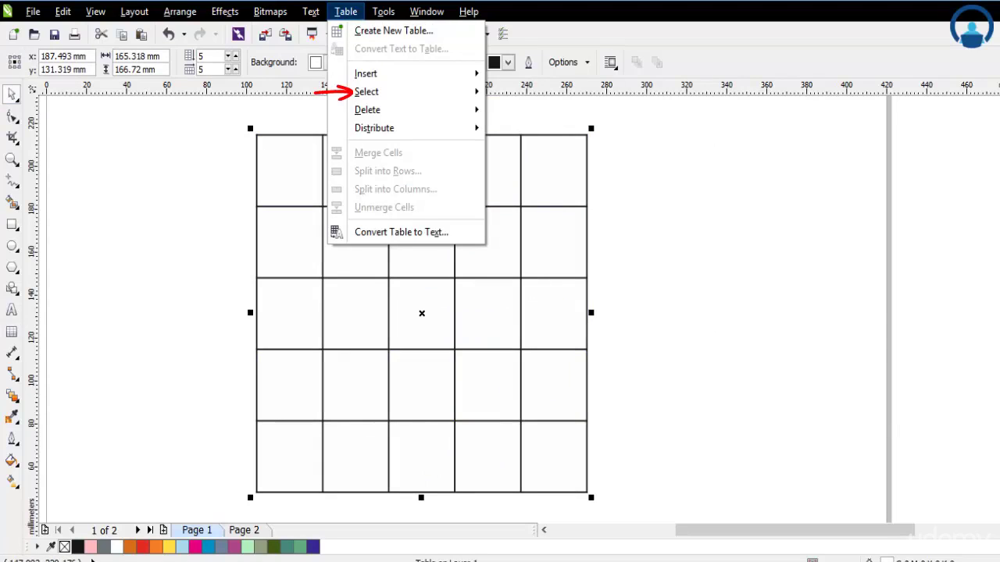
mouse_move(365, 73)
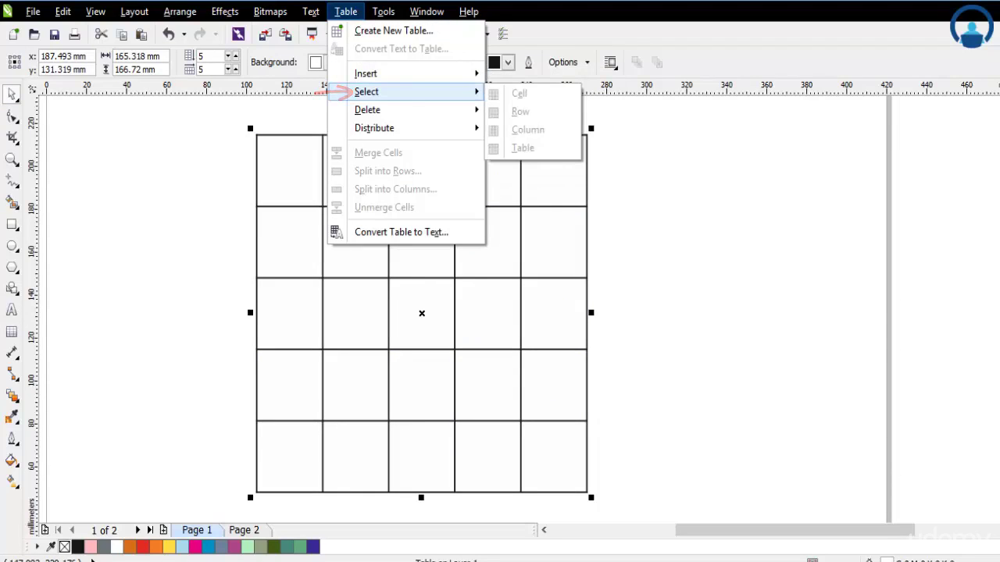
Reopen the table for editing, select its first column and extend the selection with the Row selection command.
left_click(539, 203)
left_click(539, 203)
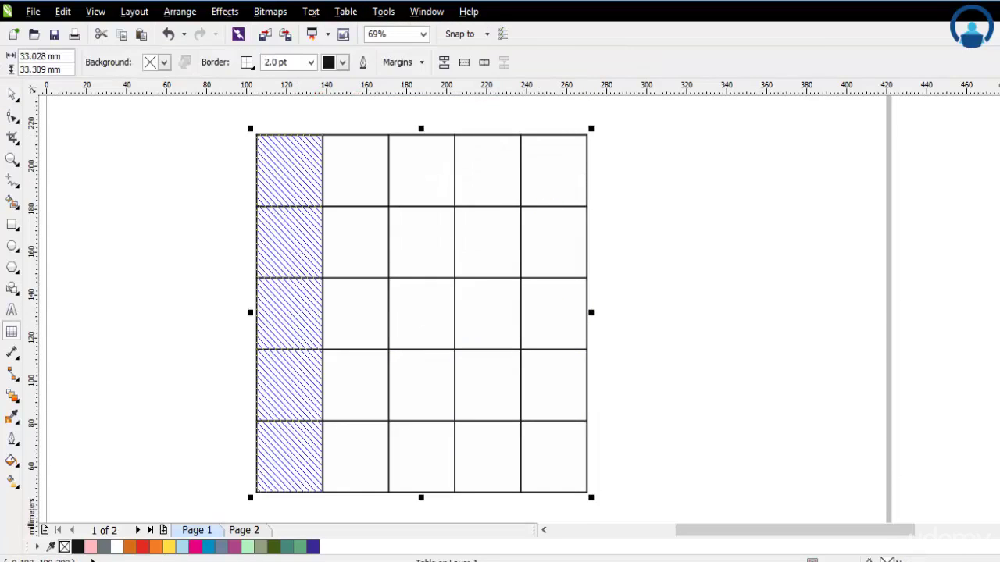
left_click(345, 11)
mouse_move(367, 92)
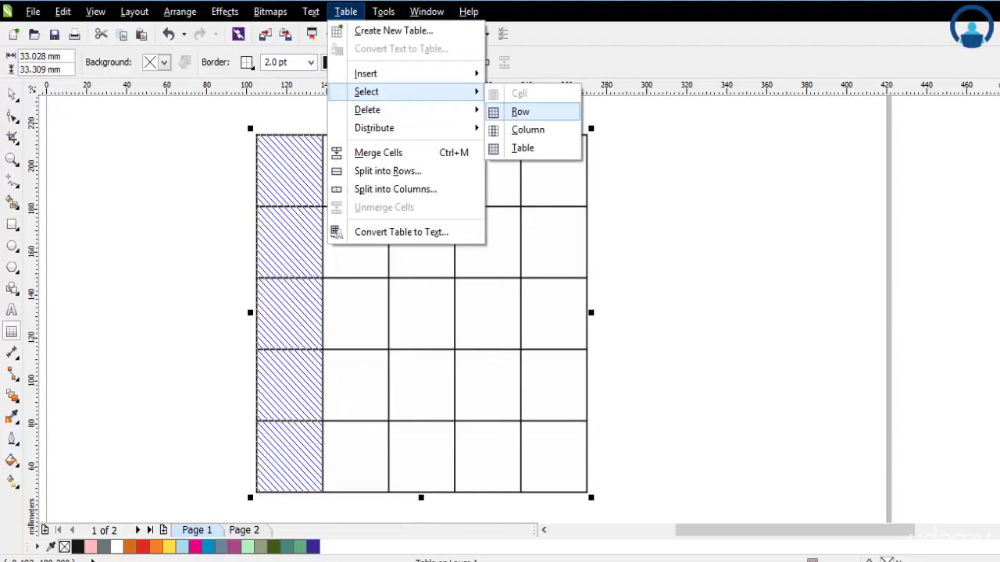
left_click(521, 112)
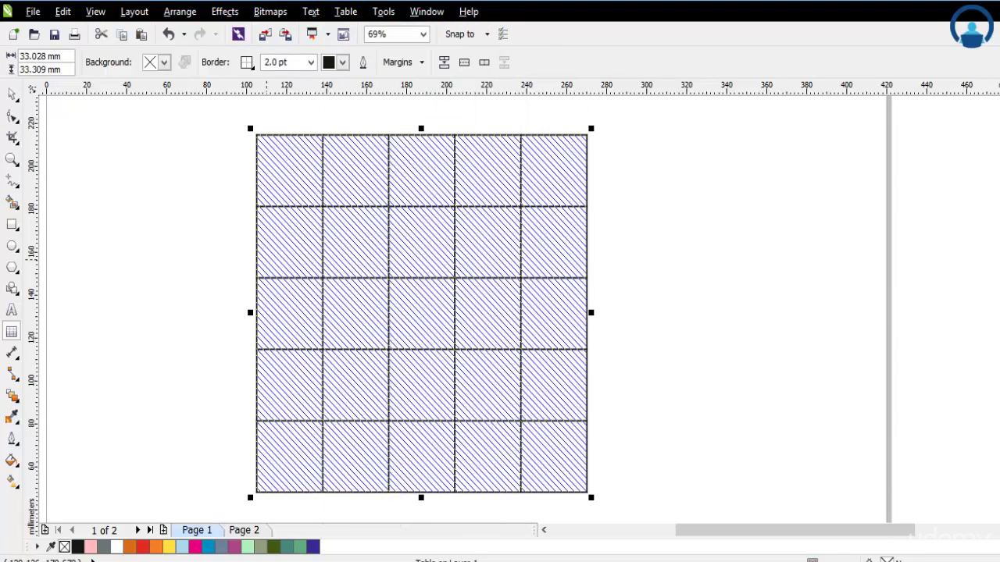
Apply the Column selection command to the currently selected cells.
left_click(310, 11)
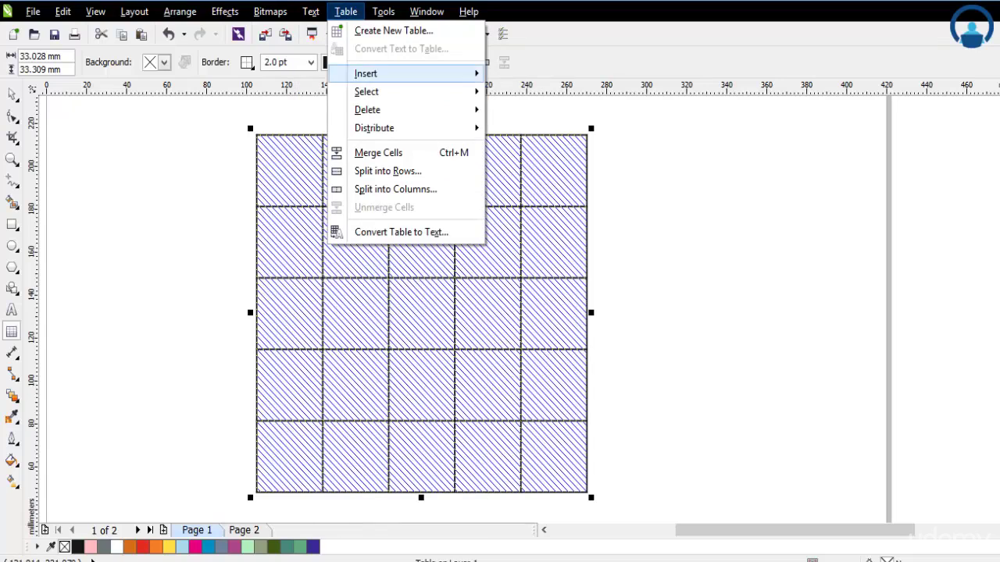
mouse_move(366, 91)
left_click(526, 129)
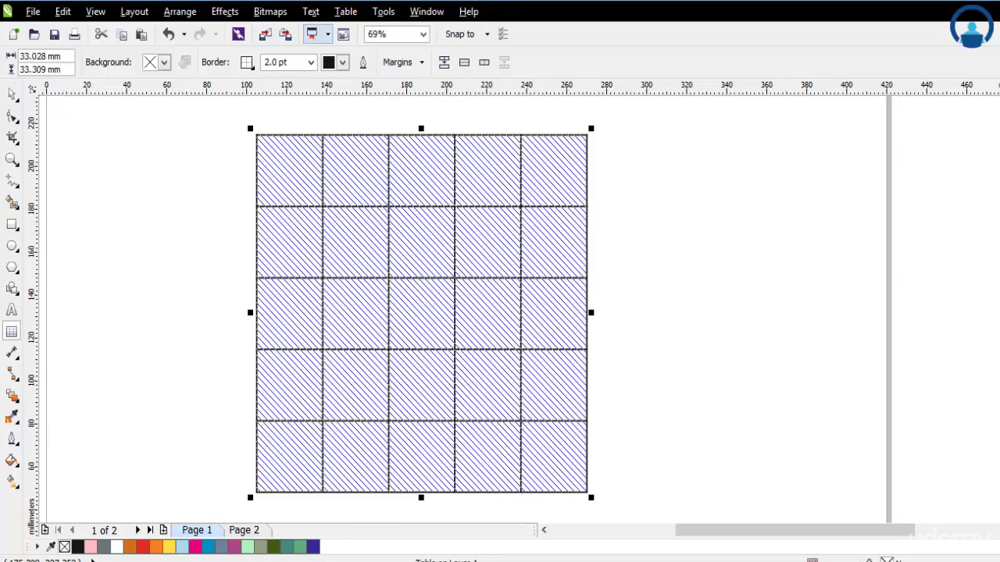